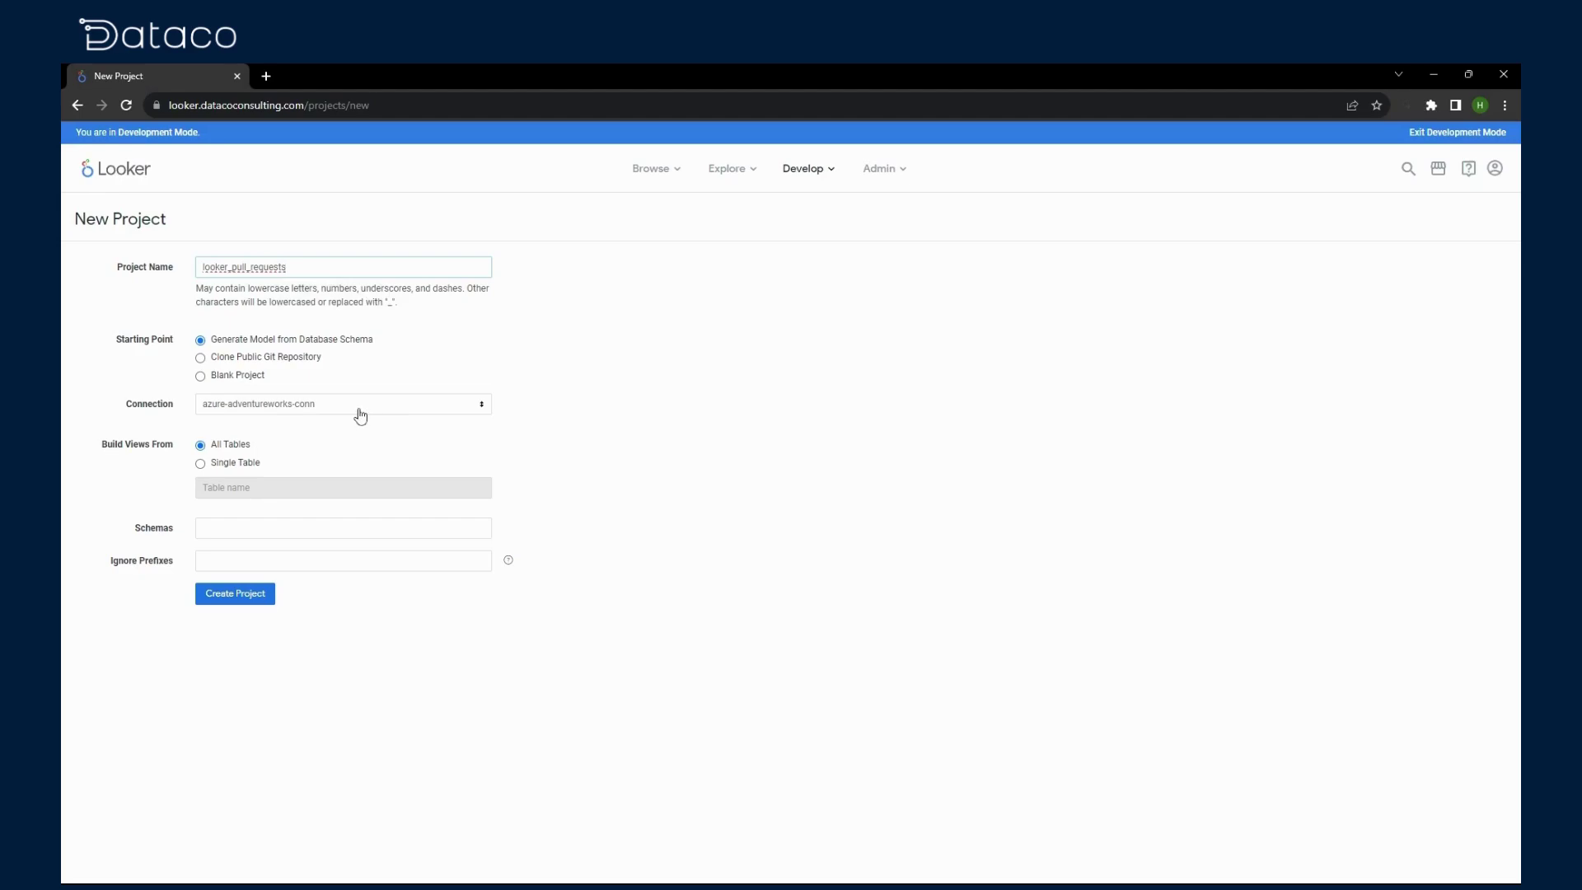
Step: Create the looker_pull_requests project from the looker_partner_demo connection
click(304, 458)
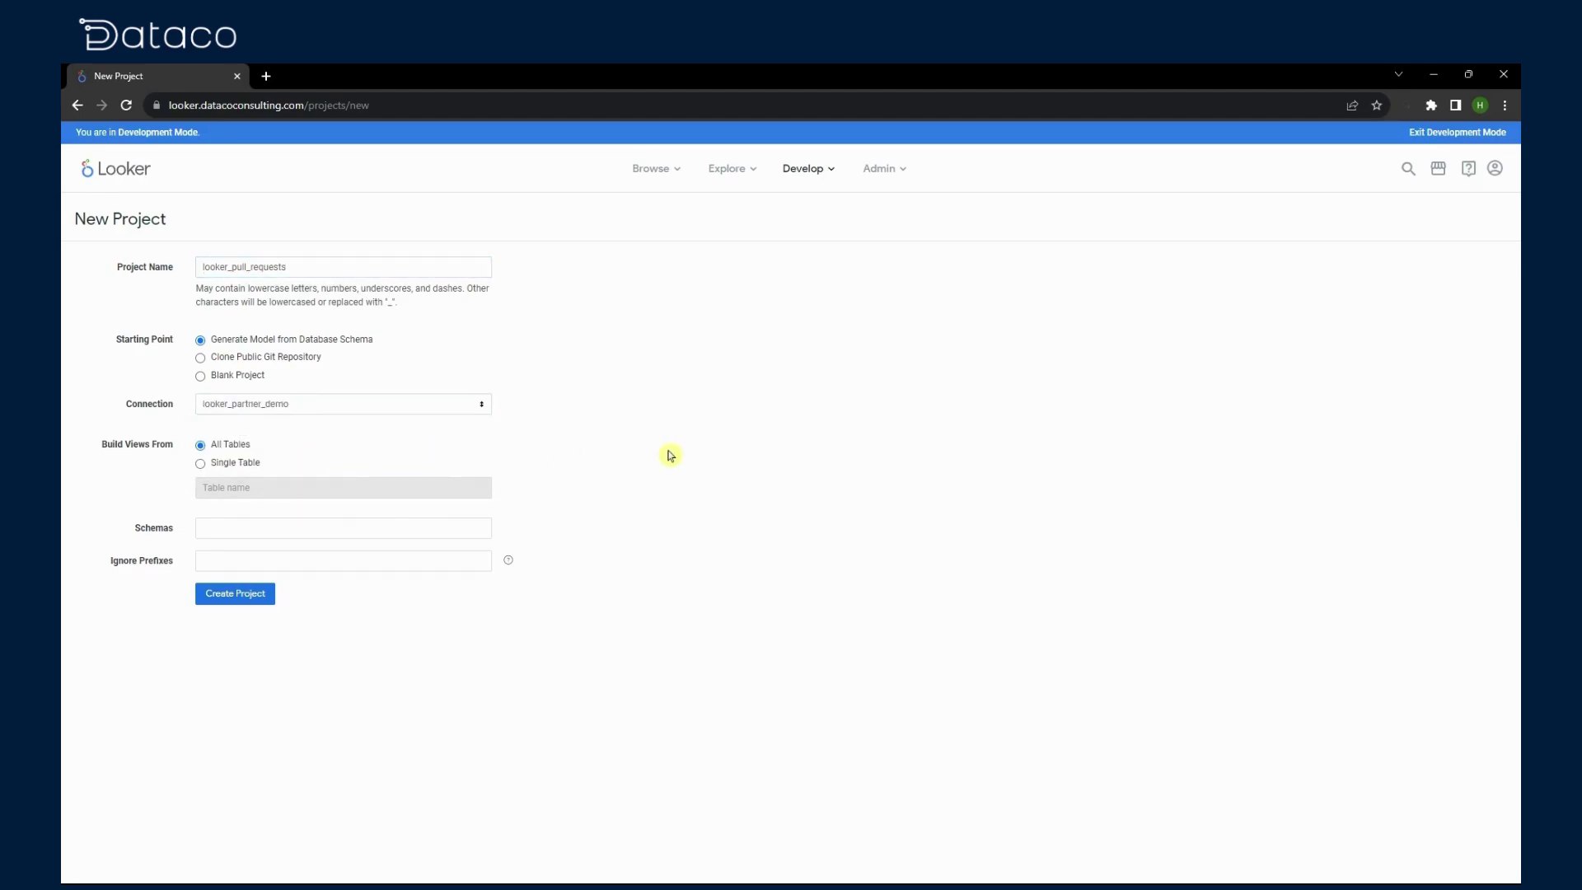
click(230, 587)
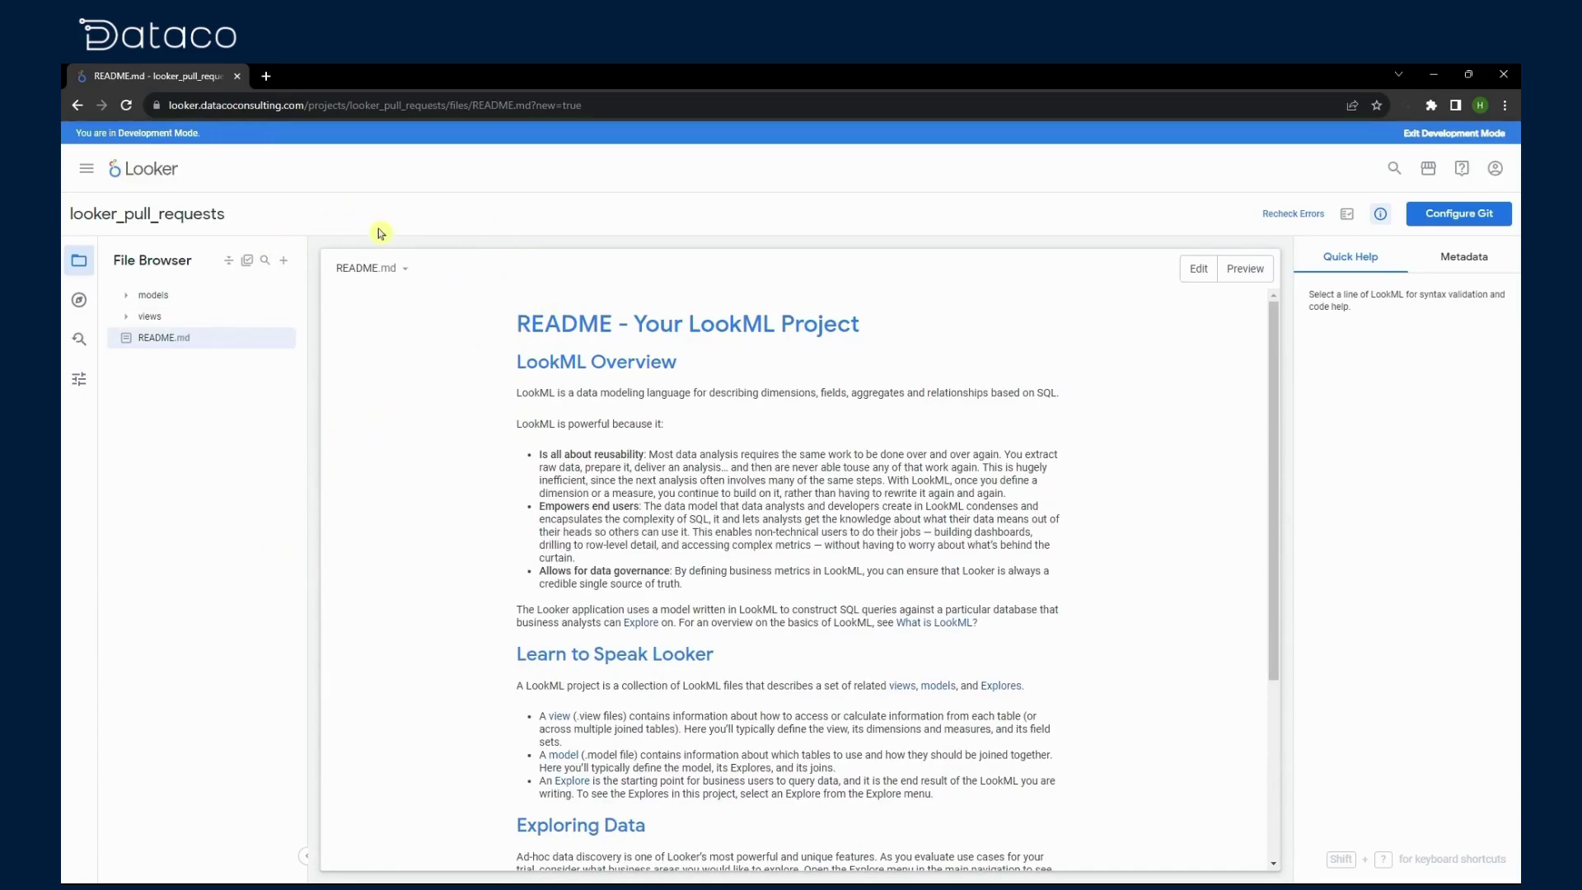
Step: Go to GitHub in a new tab and create the public repository looker_pull_requests
click(265, 75)
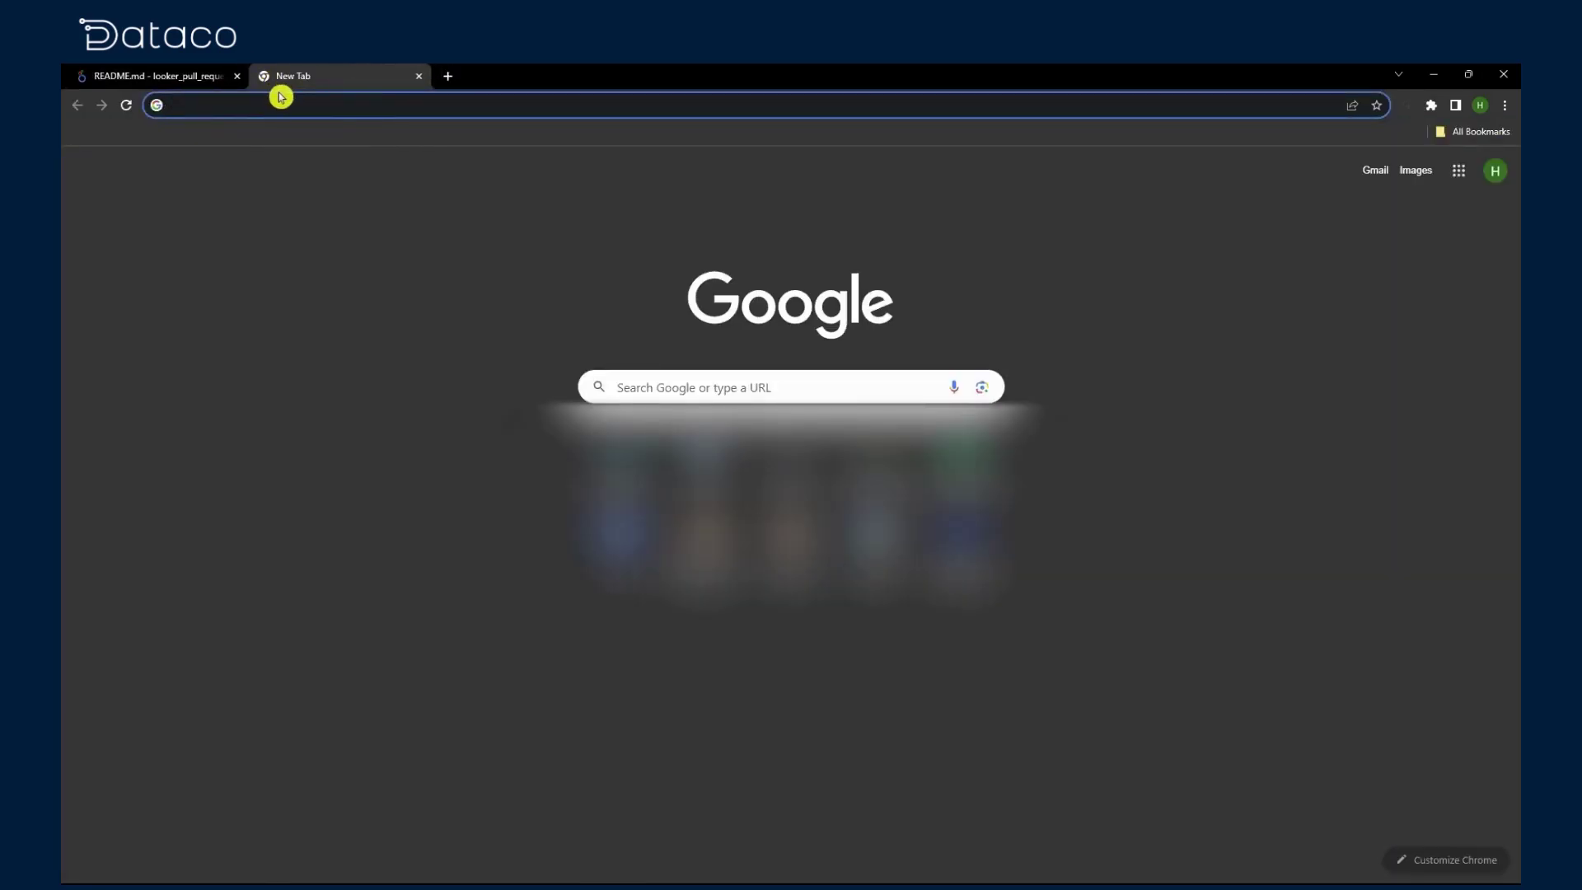
text(github.com)
key(Return)
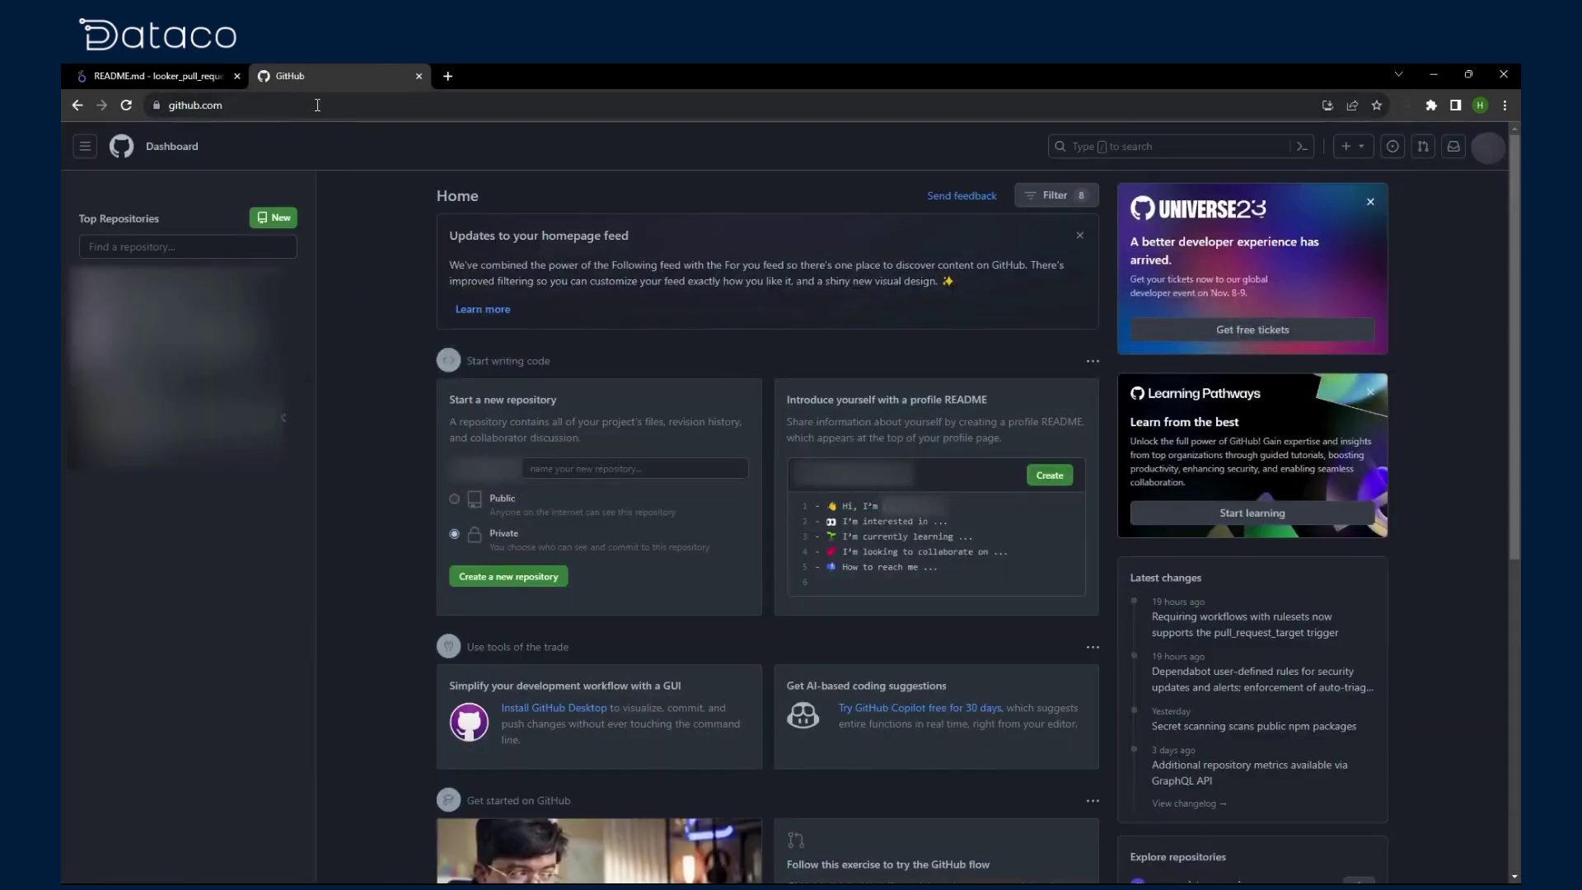
click(273, 217)
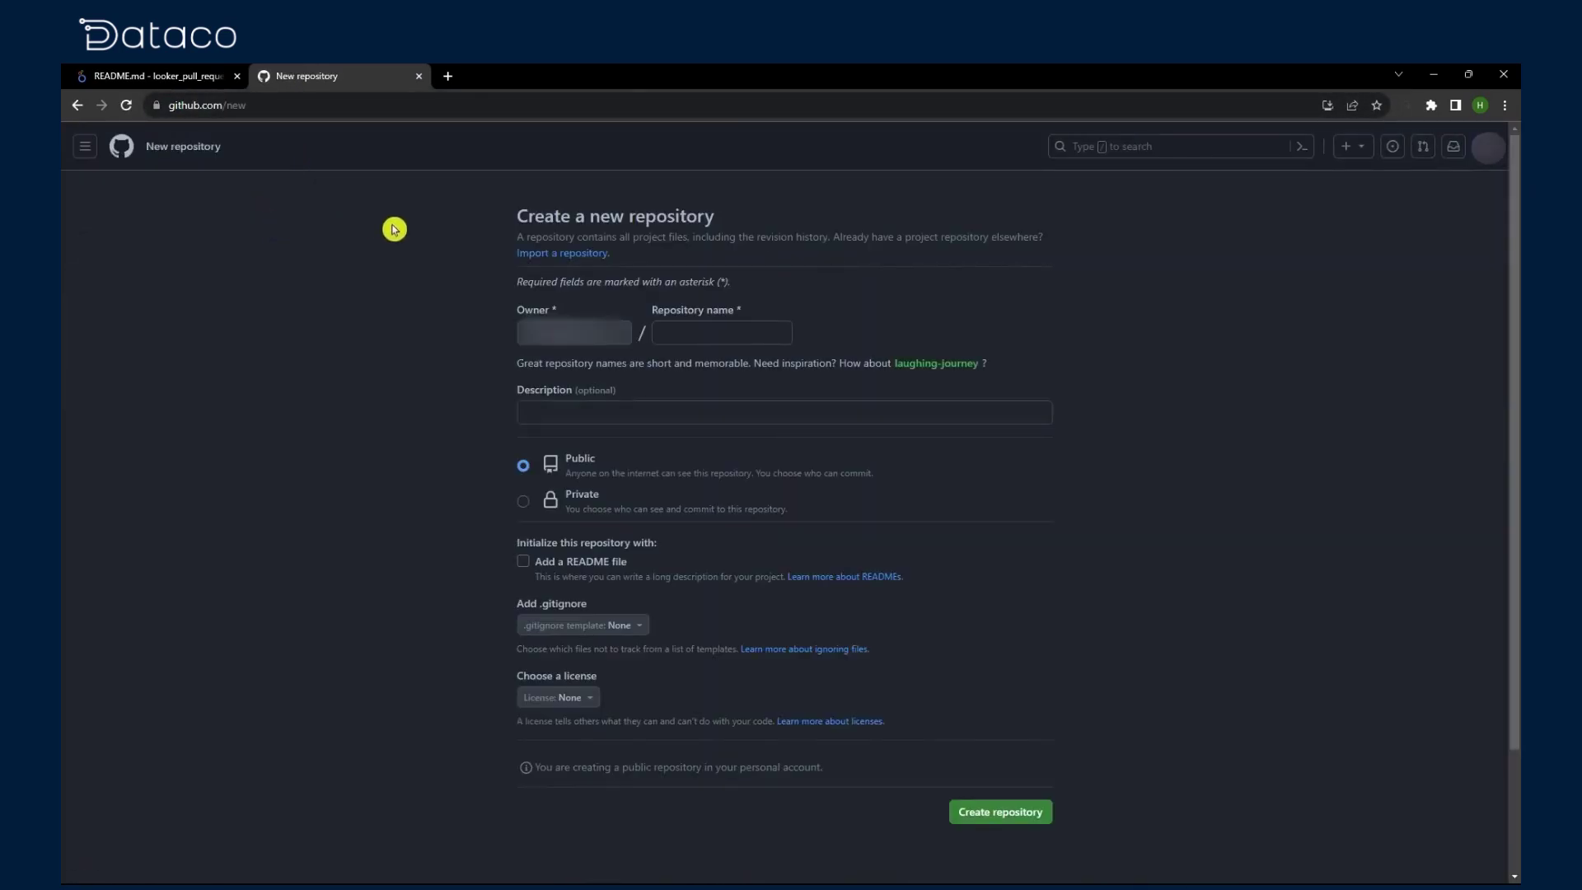
click(698, 332)
text(looker_pull_requests)
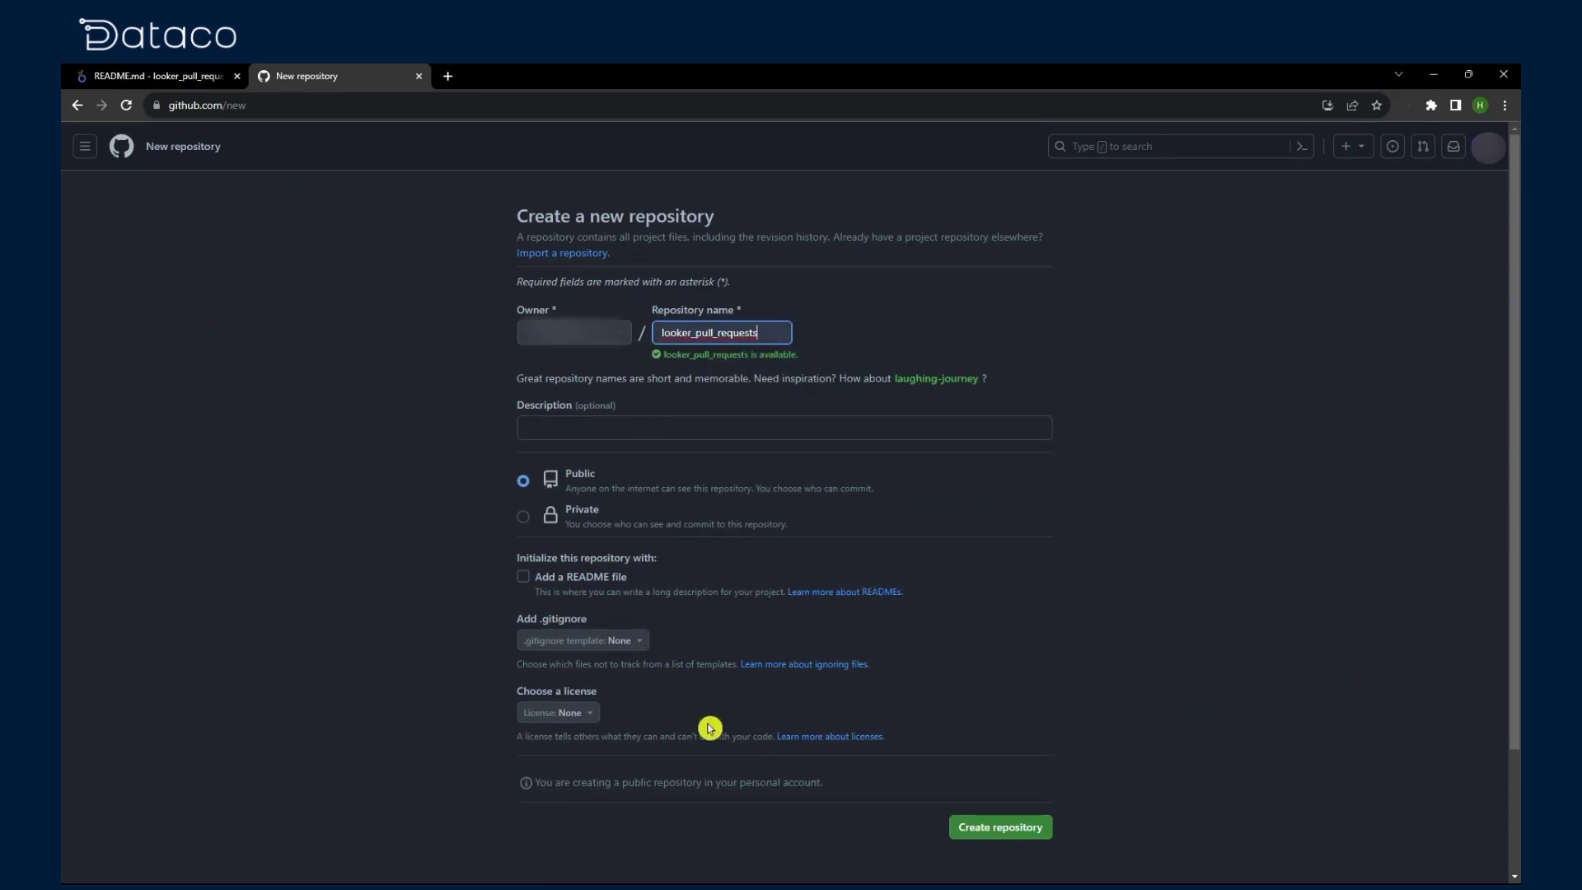
click(982, 825)
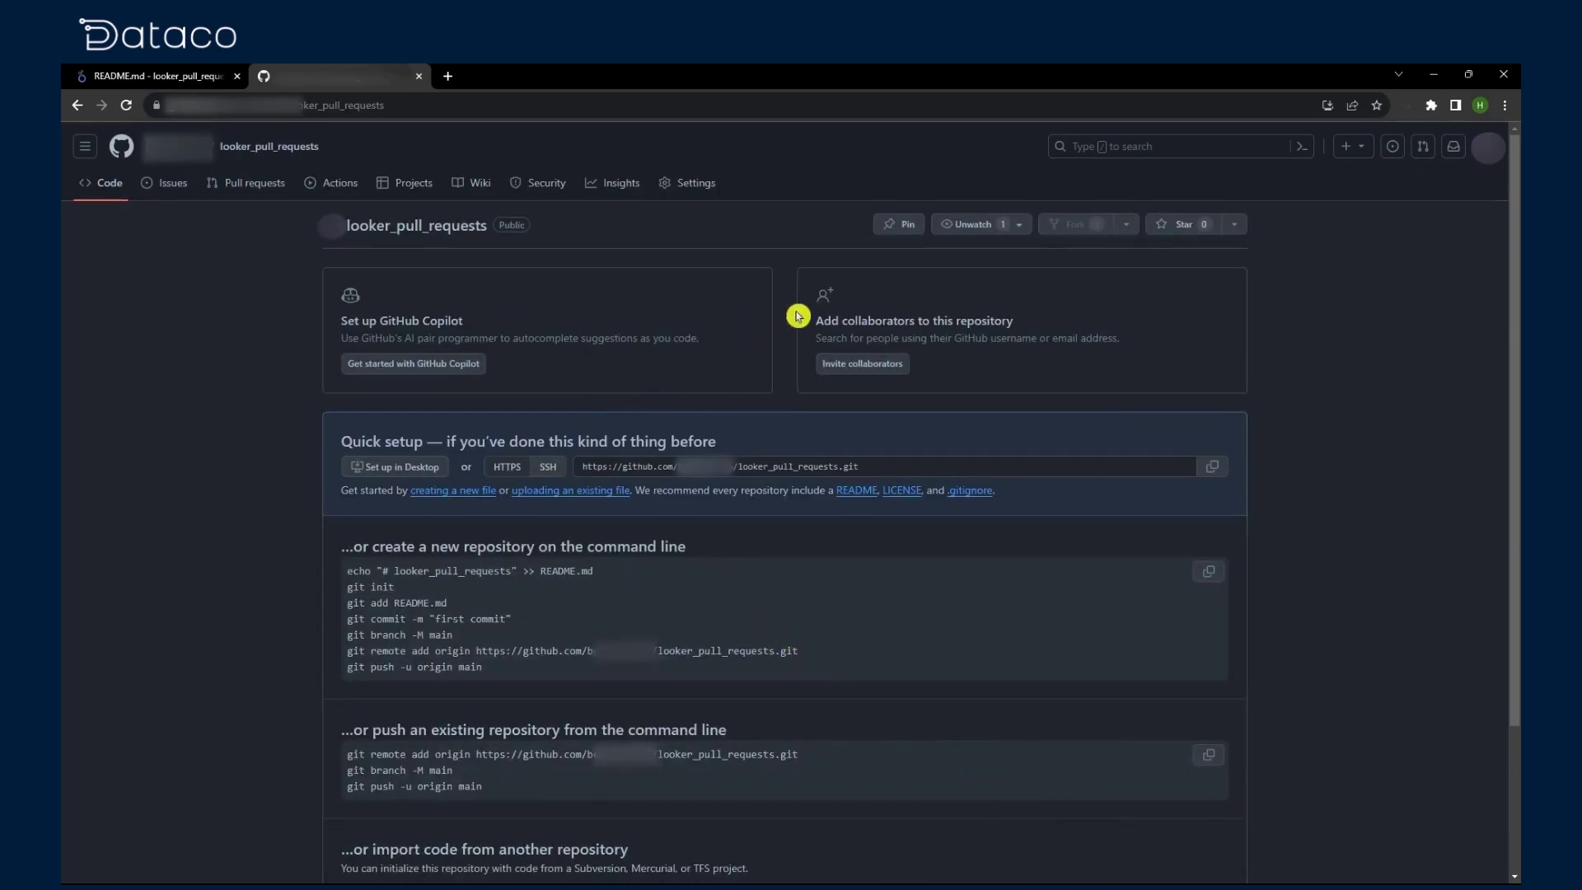
Step: Start a new classic personal access token from GitHub's Developer settings
click(1479, 157)
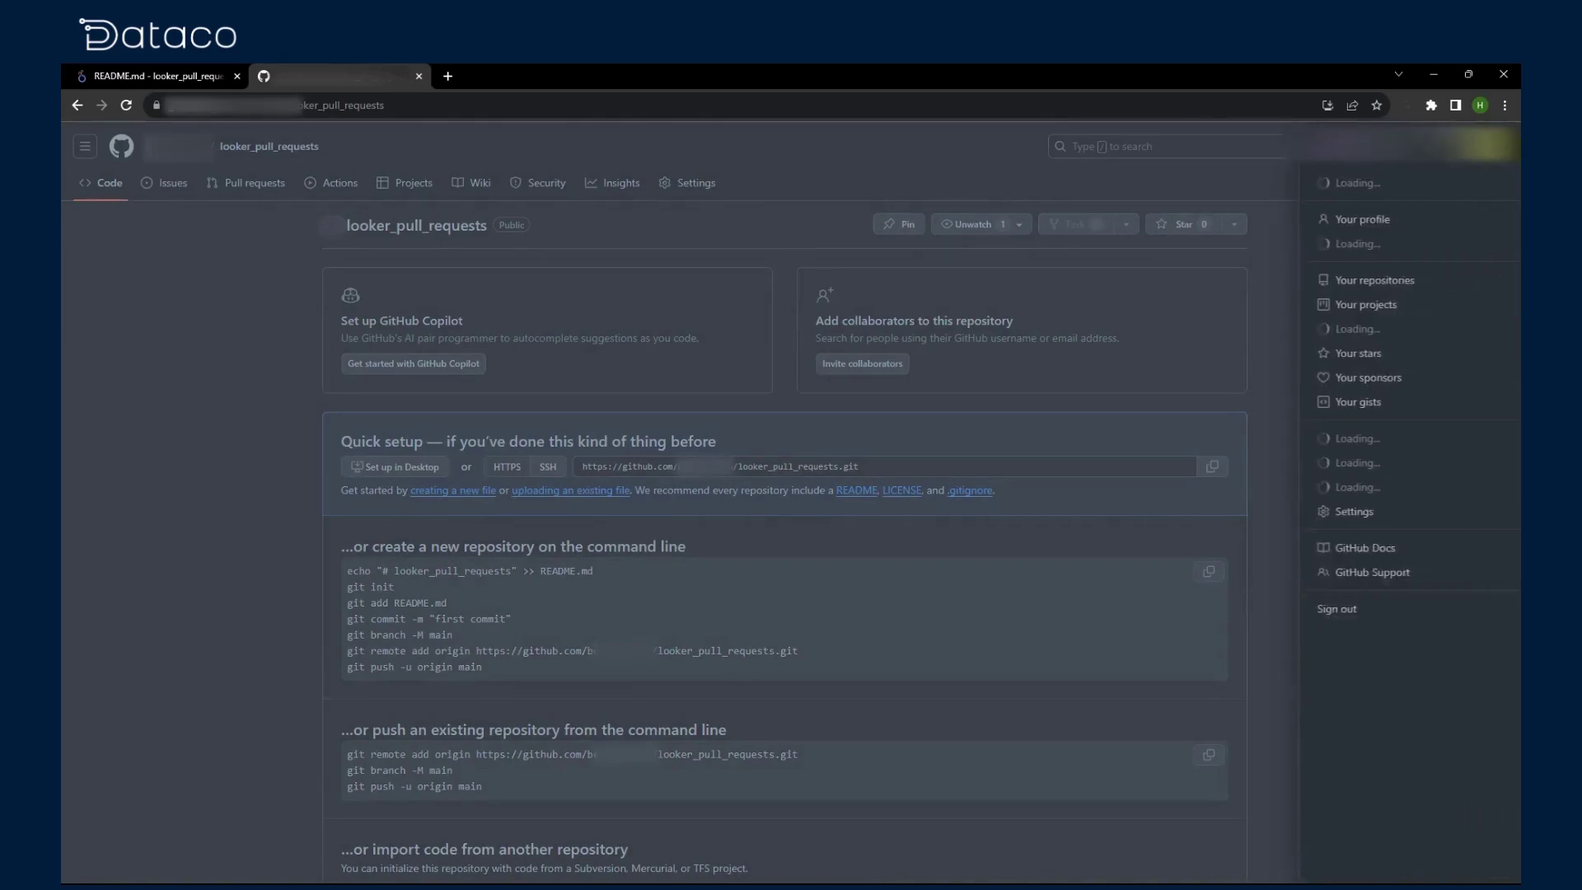
click(1333, 538)
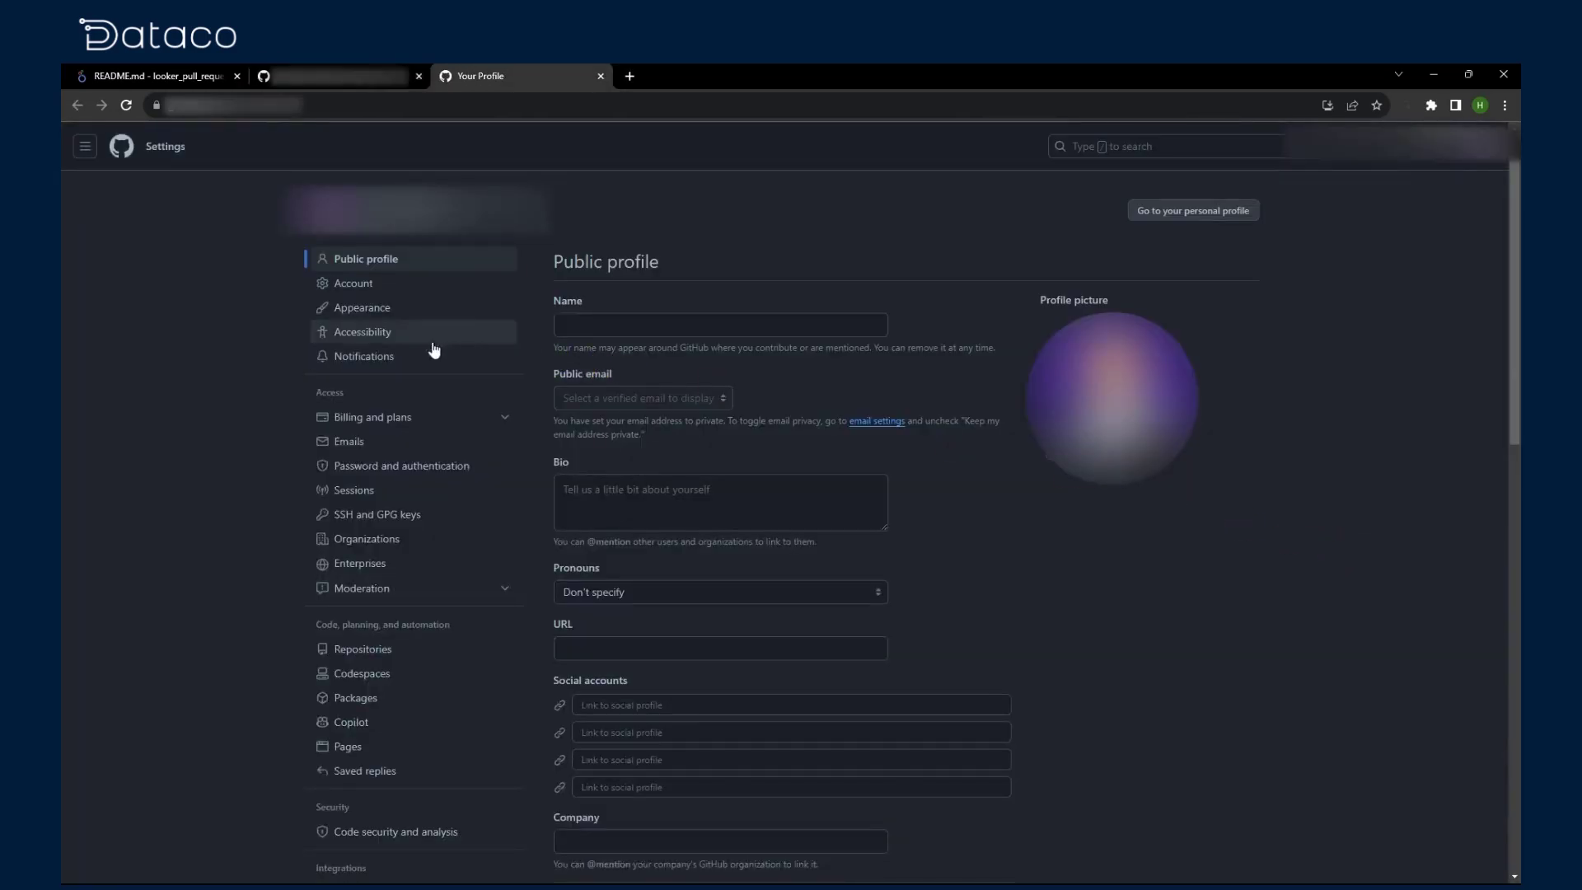
scroll(242, 358, down, 5)
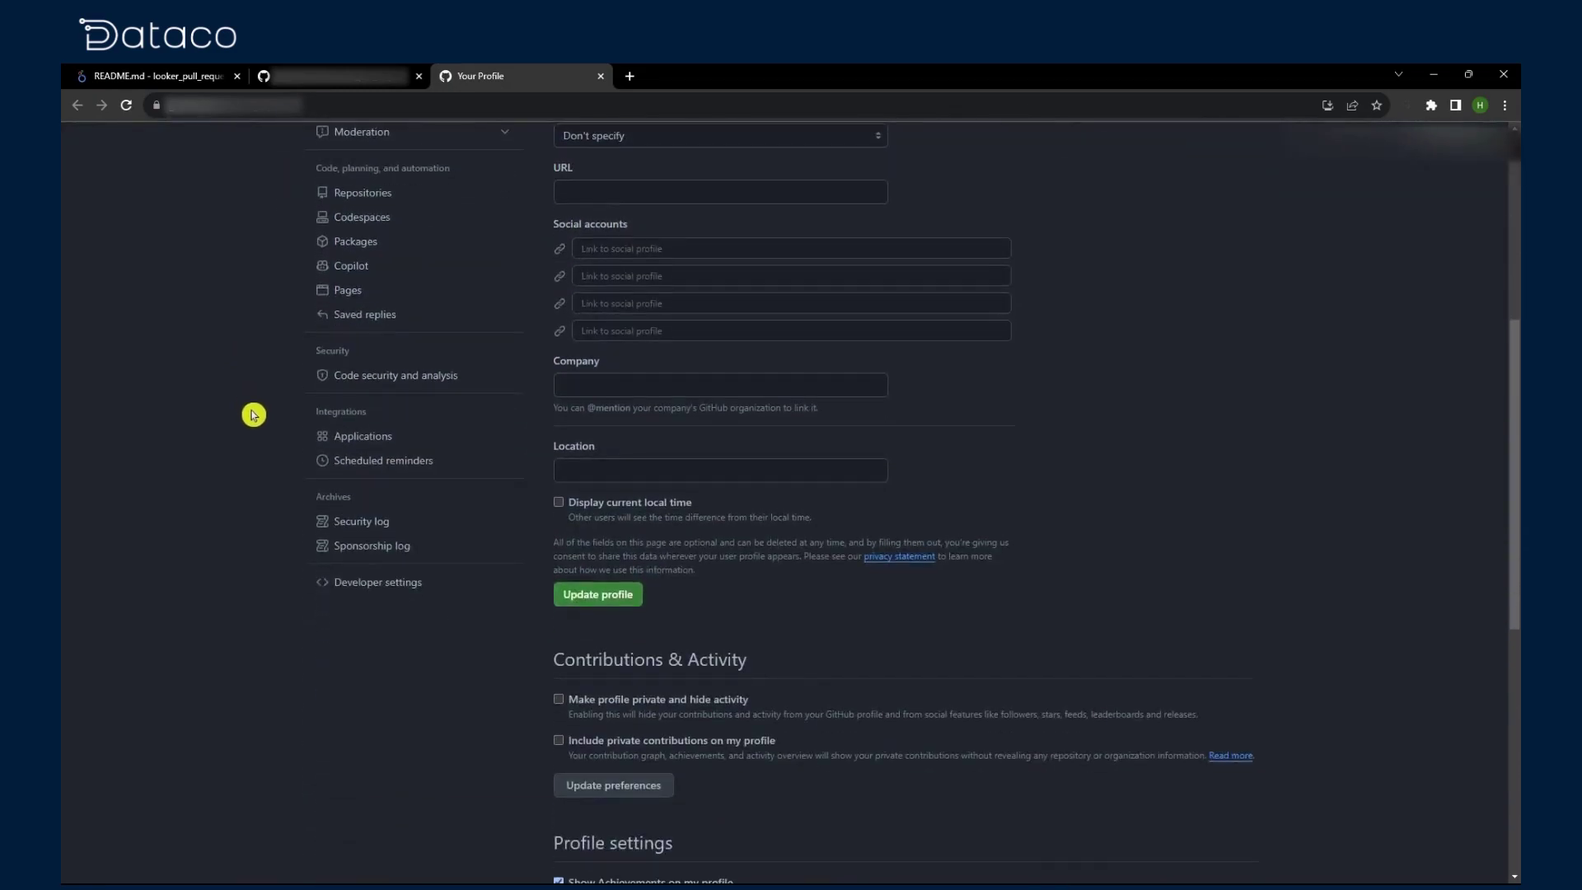
click(366, 583)
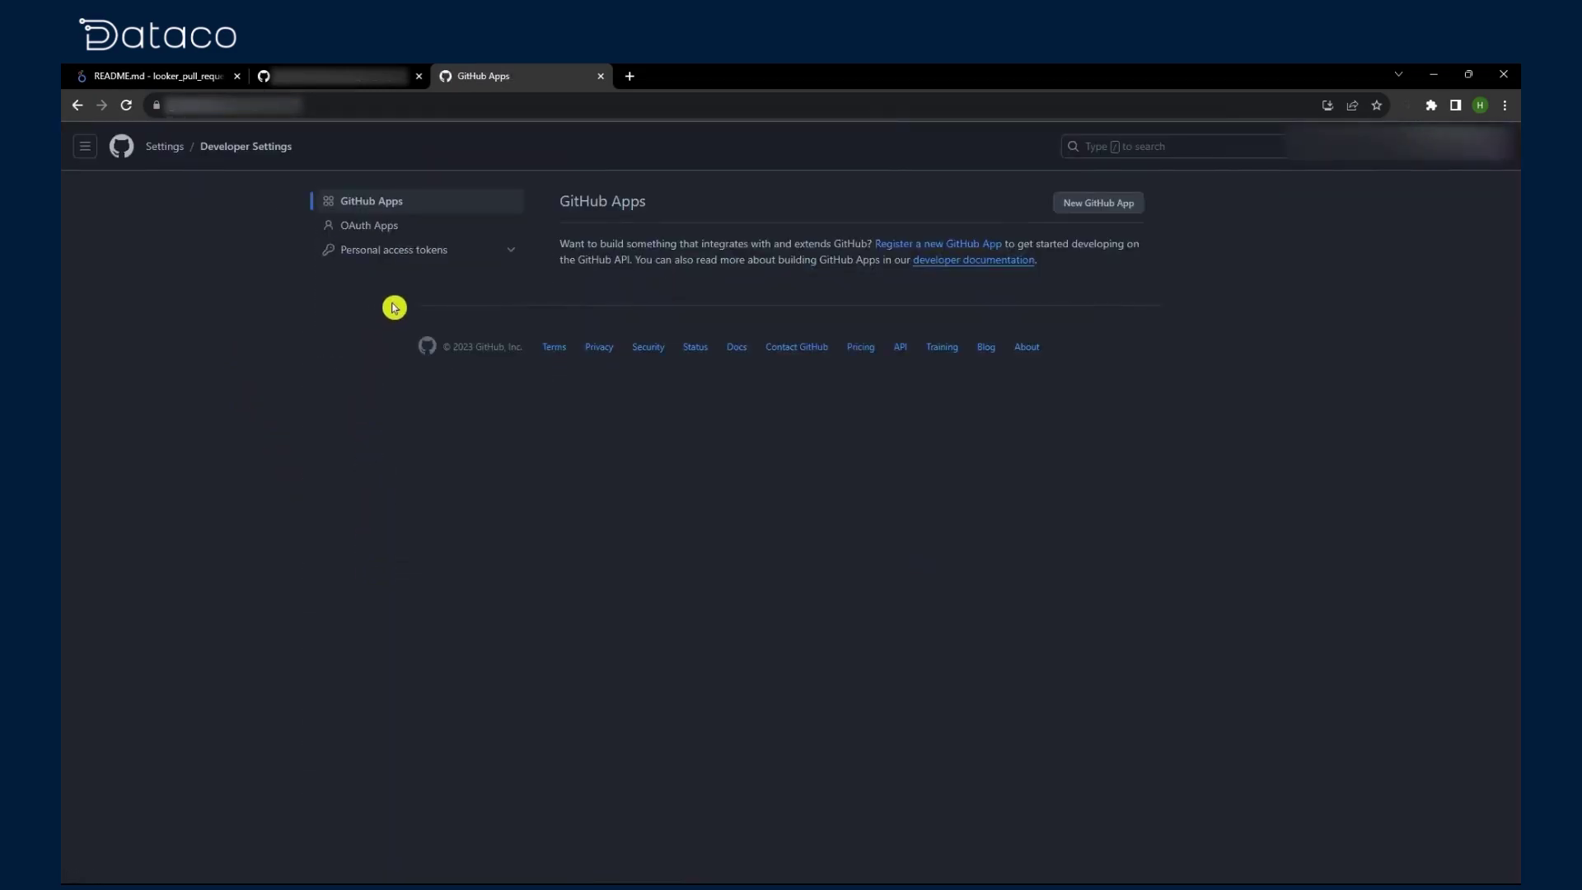
click(430, 259)
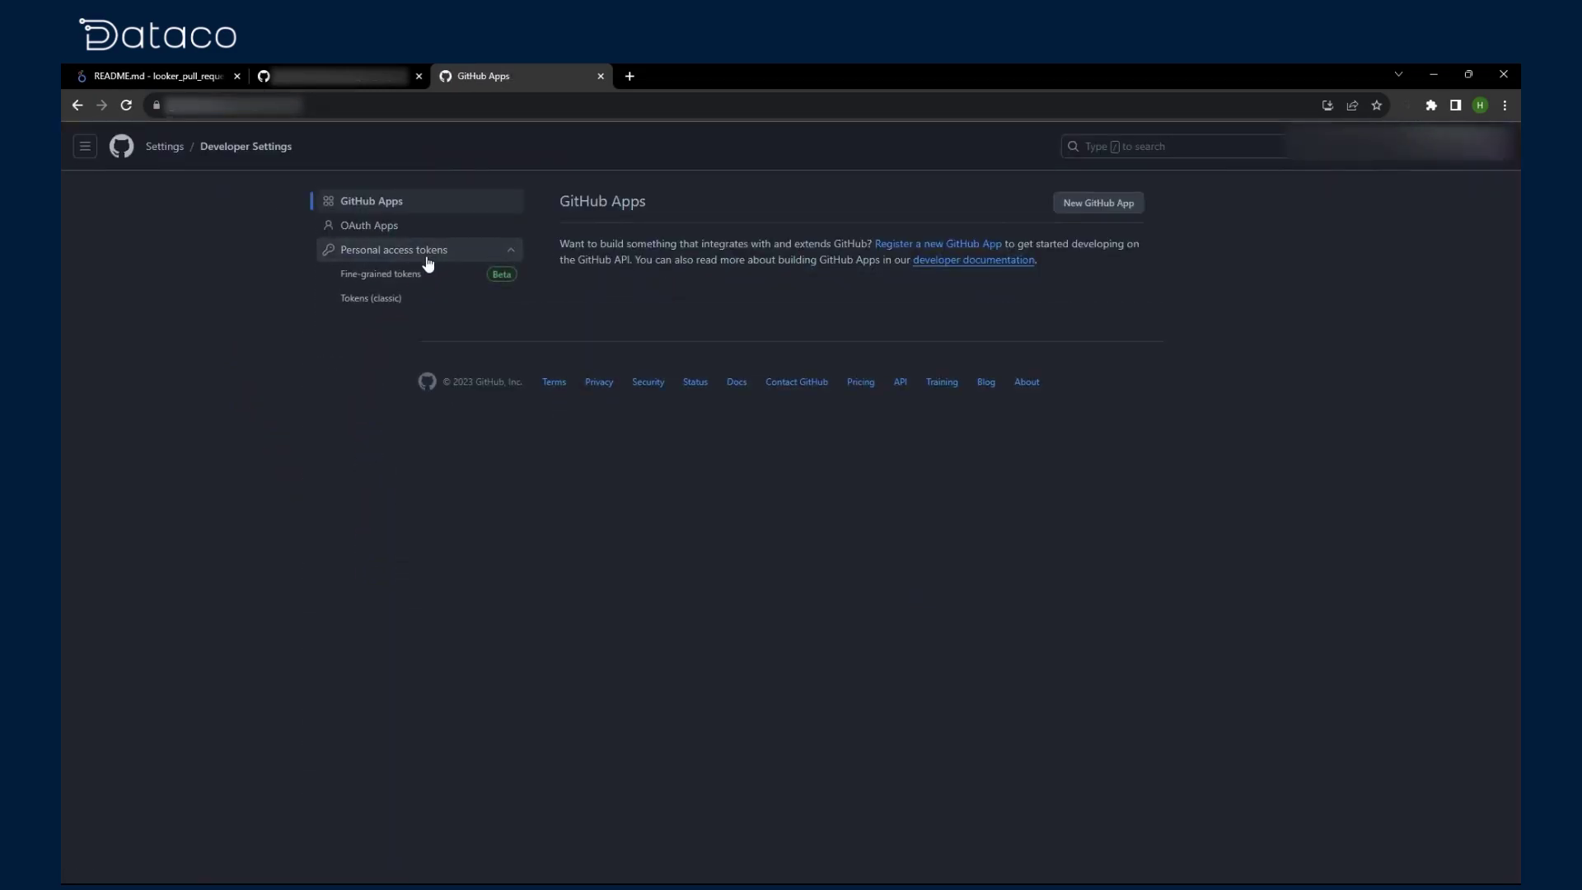
click(405, 300)
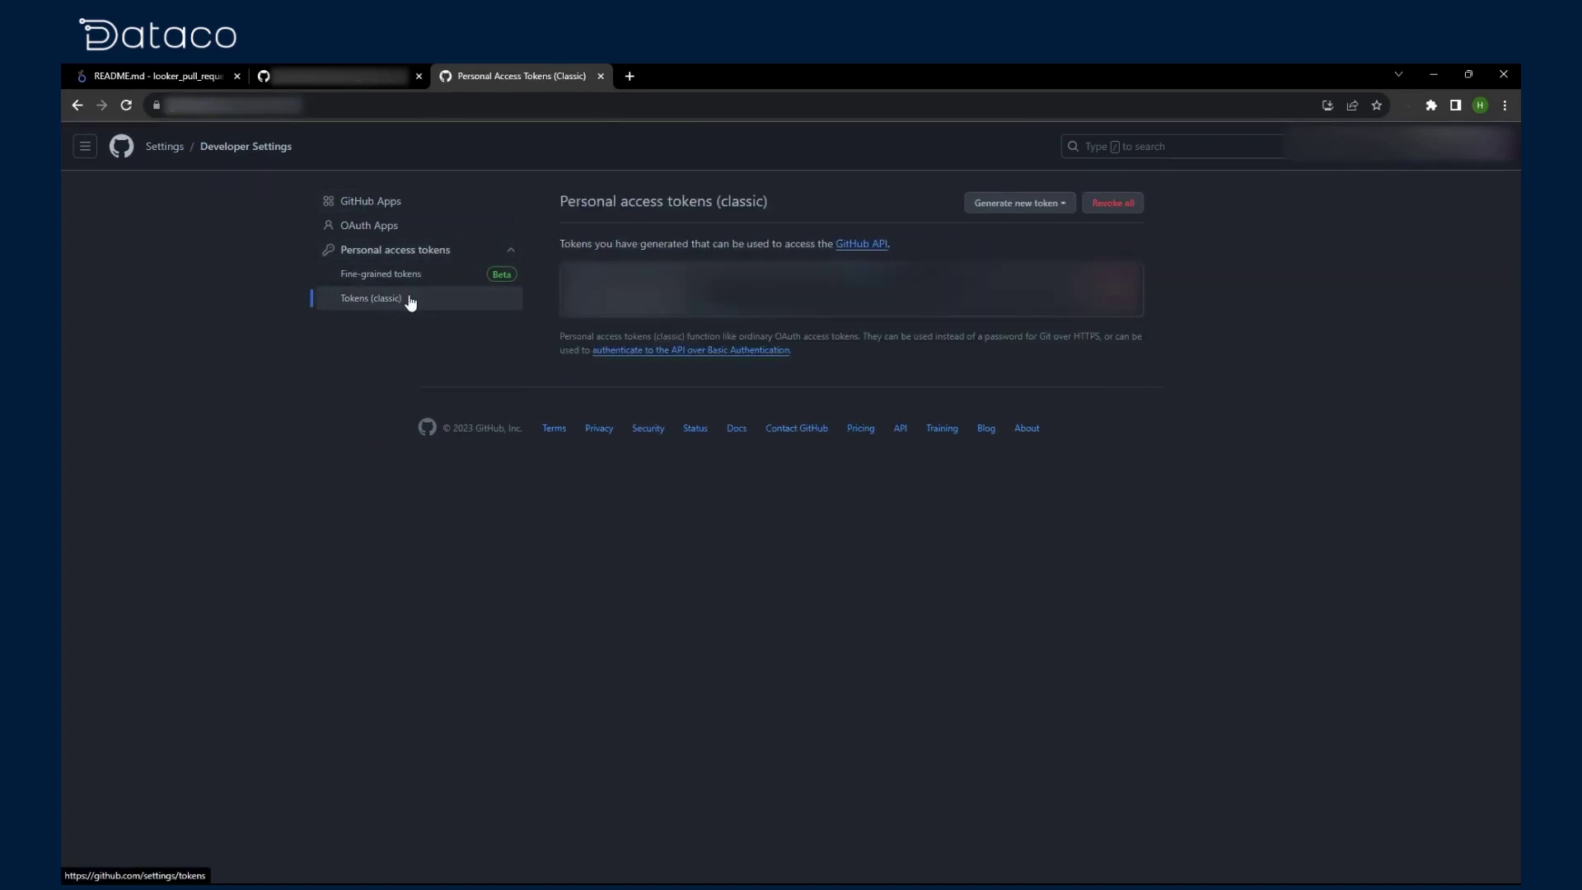
click(1039, 204)
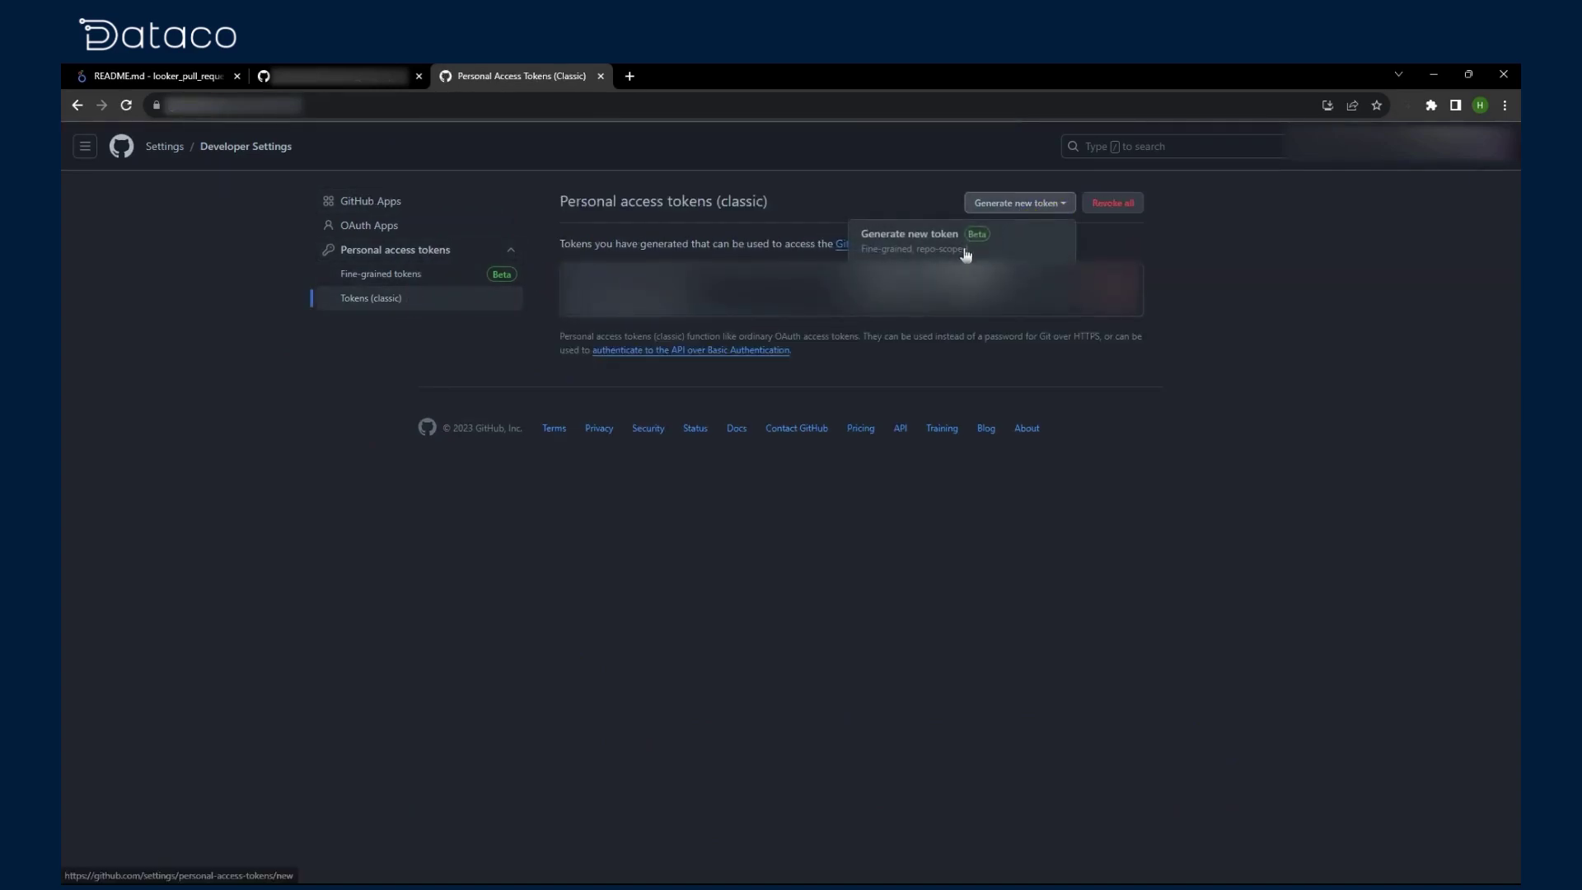
click(952, 280)
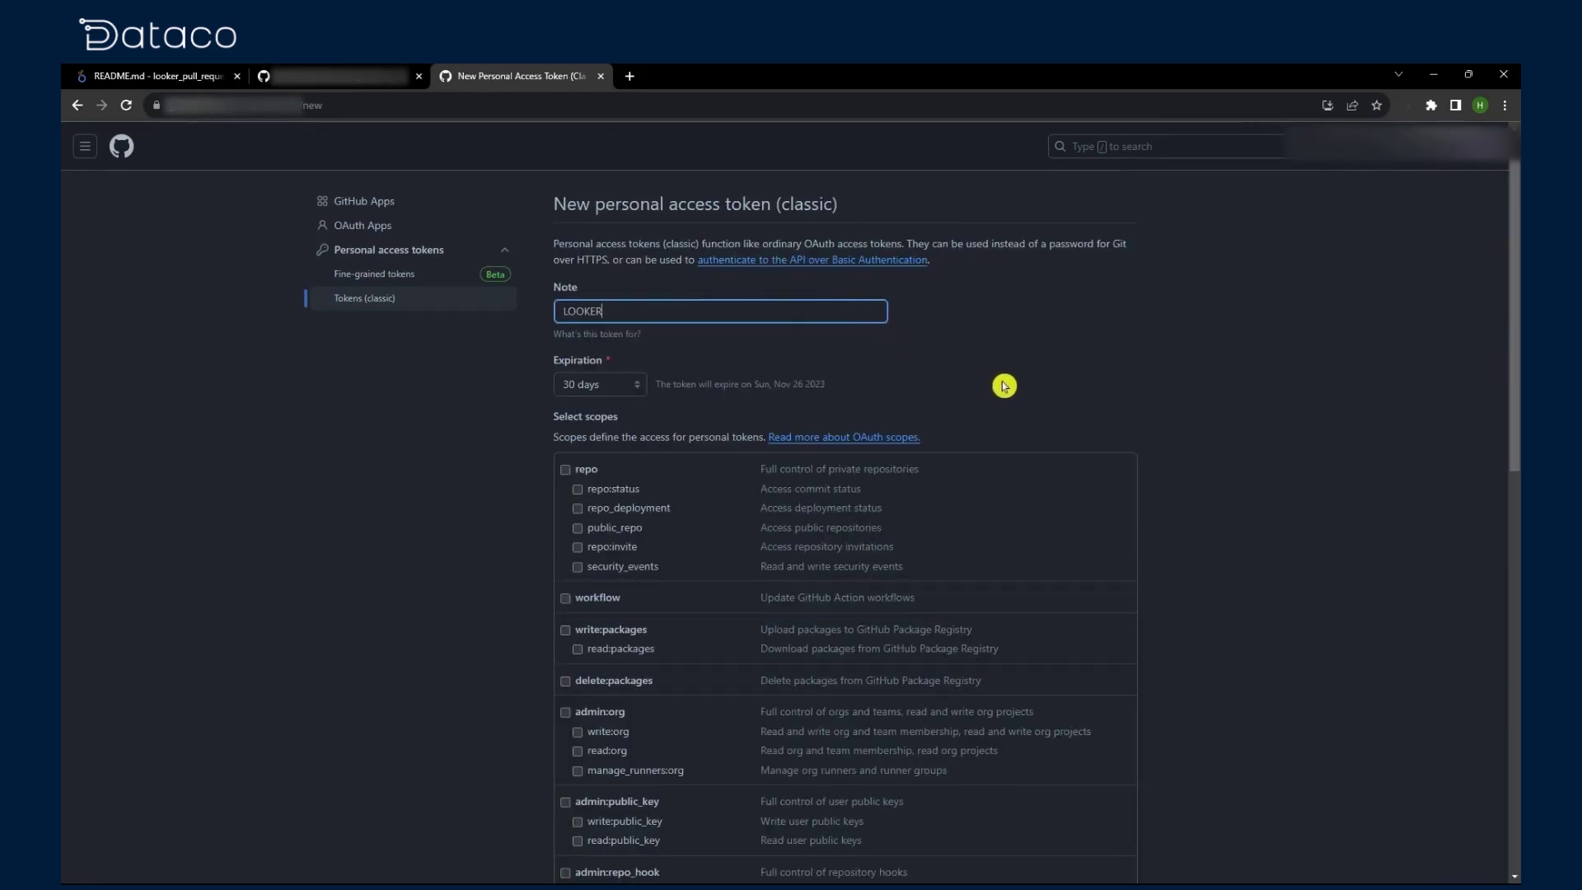
Step: Grant the token full repo scope and generate it
scroll(1010, 371, down, 6)
scroll(1094, 411, down, 5)
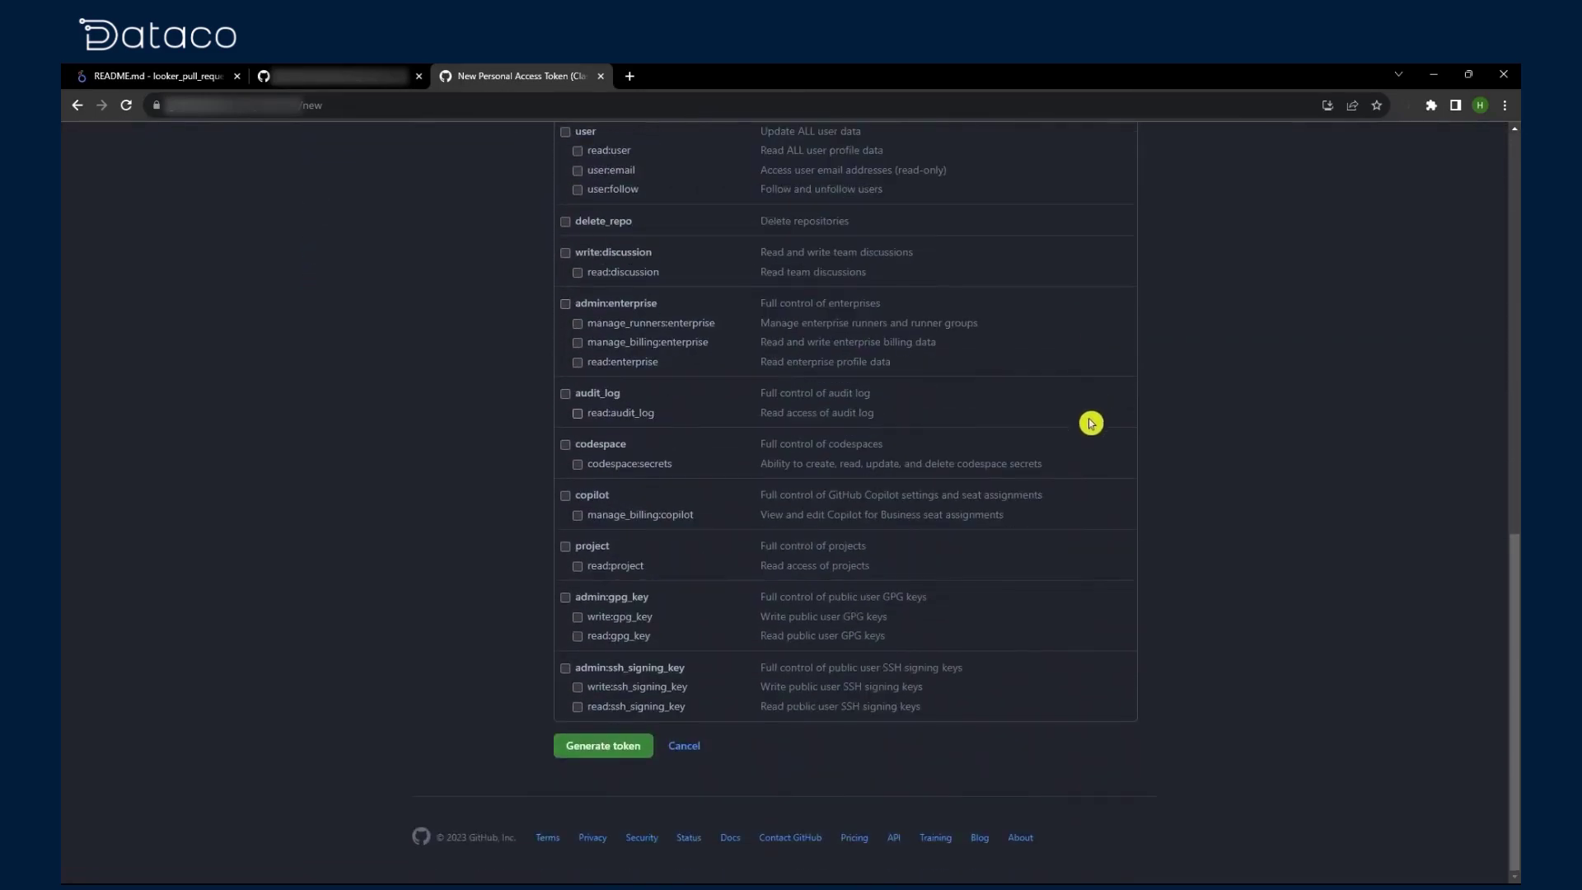
scroll(618, 744, up, 10)
click(565, 401)
scroll(991, 541, down, 1)
scroll(824, 618, down, 15)
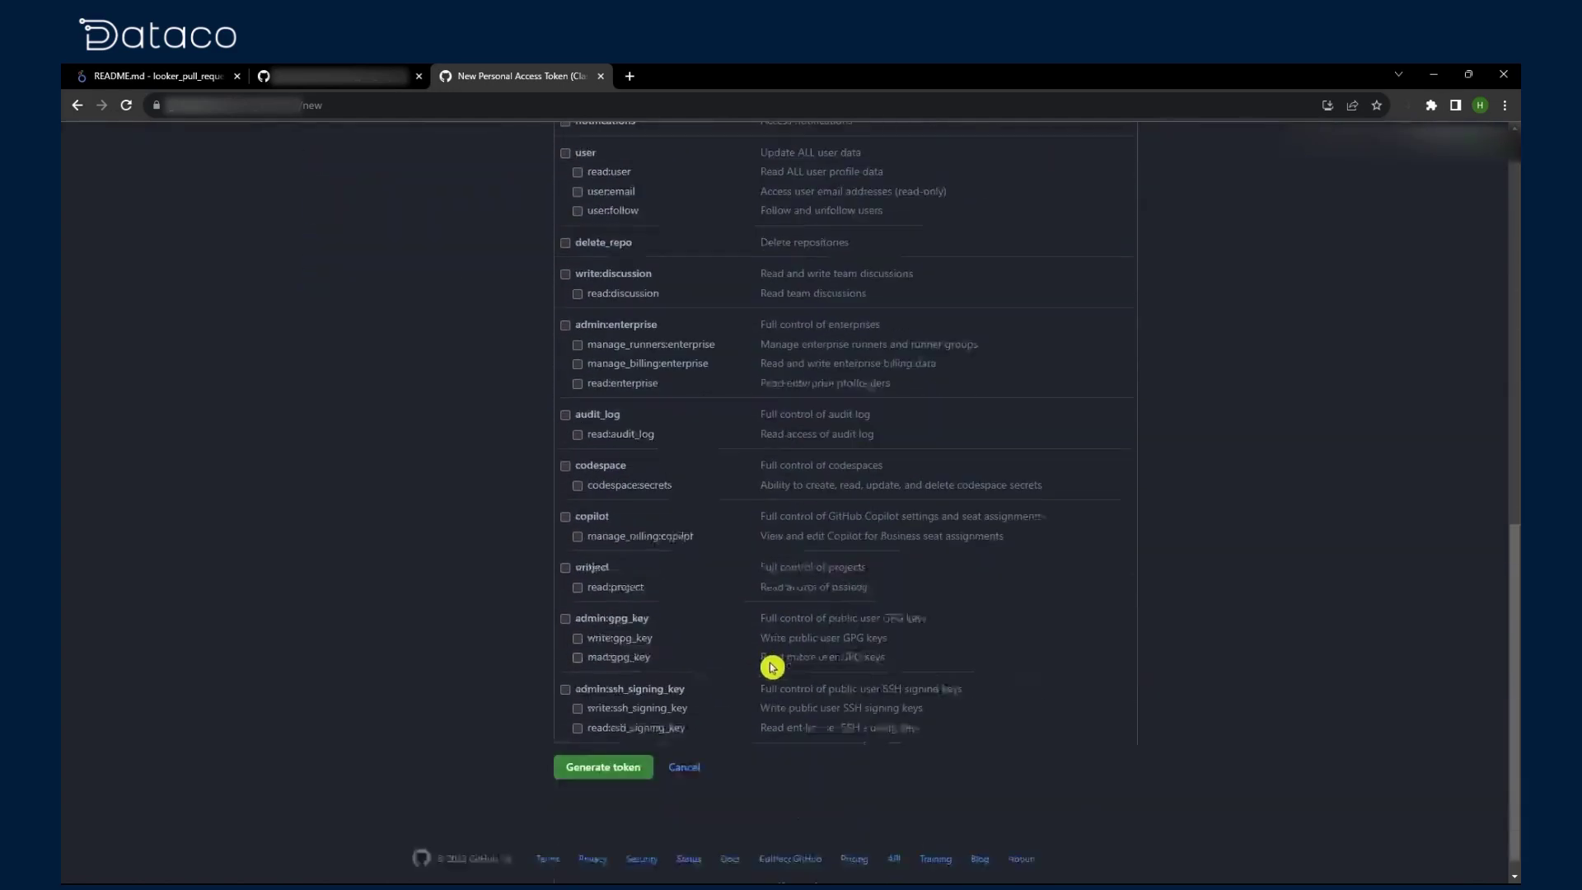
click(616, 747)
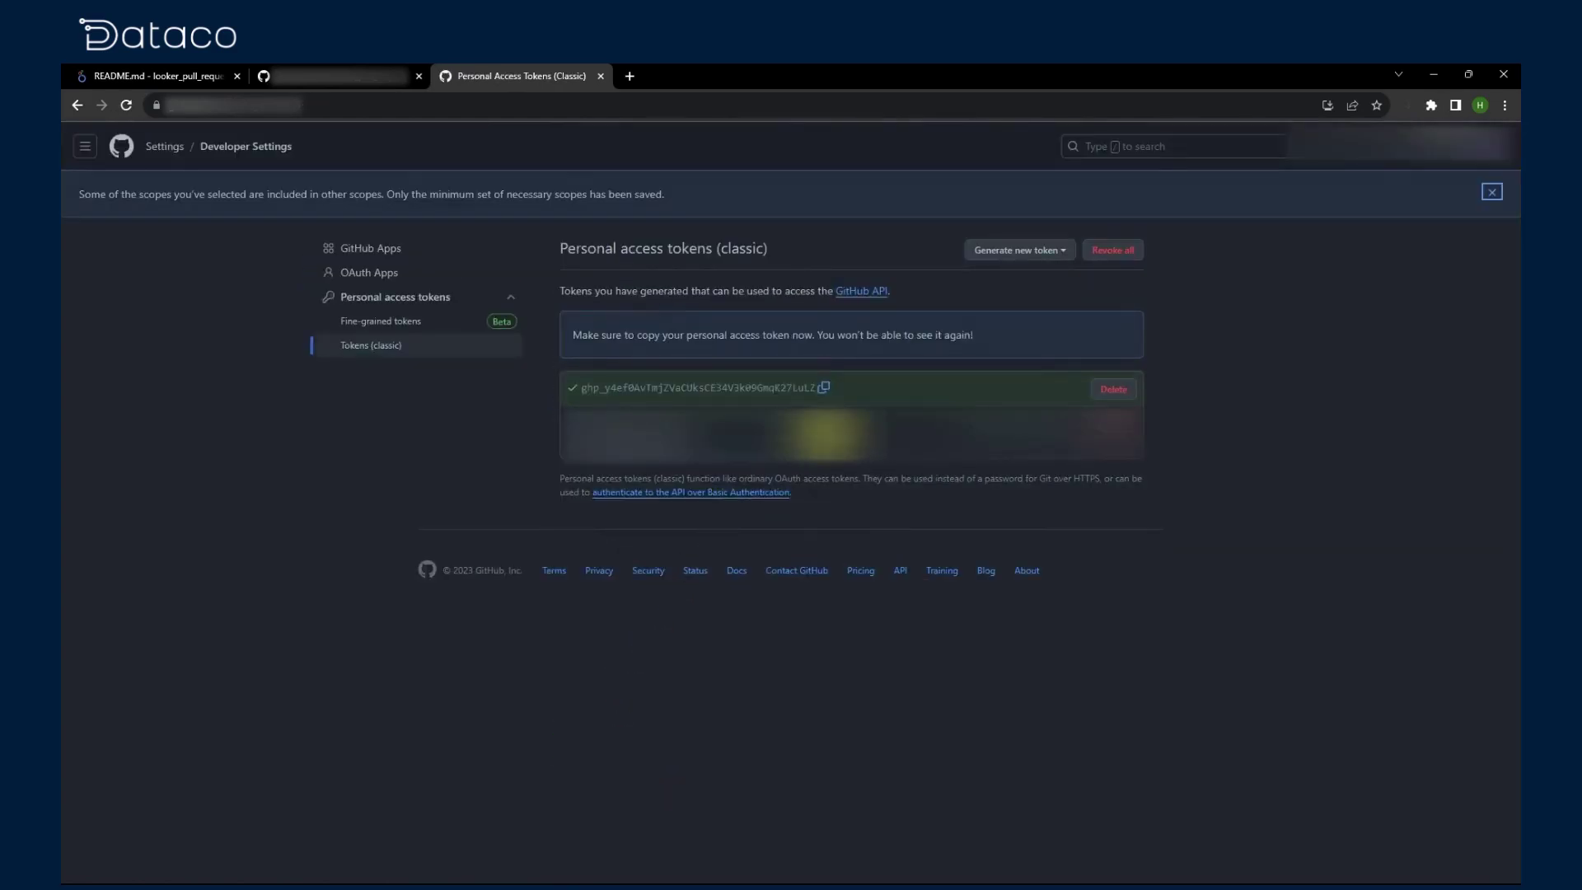
Step: Save a copy of the token in a new tab, close the tokens tab, and return to Looker
click(823, 388)
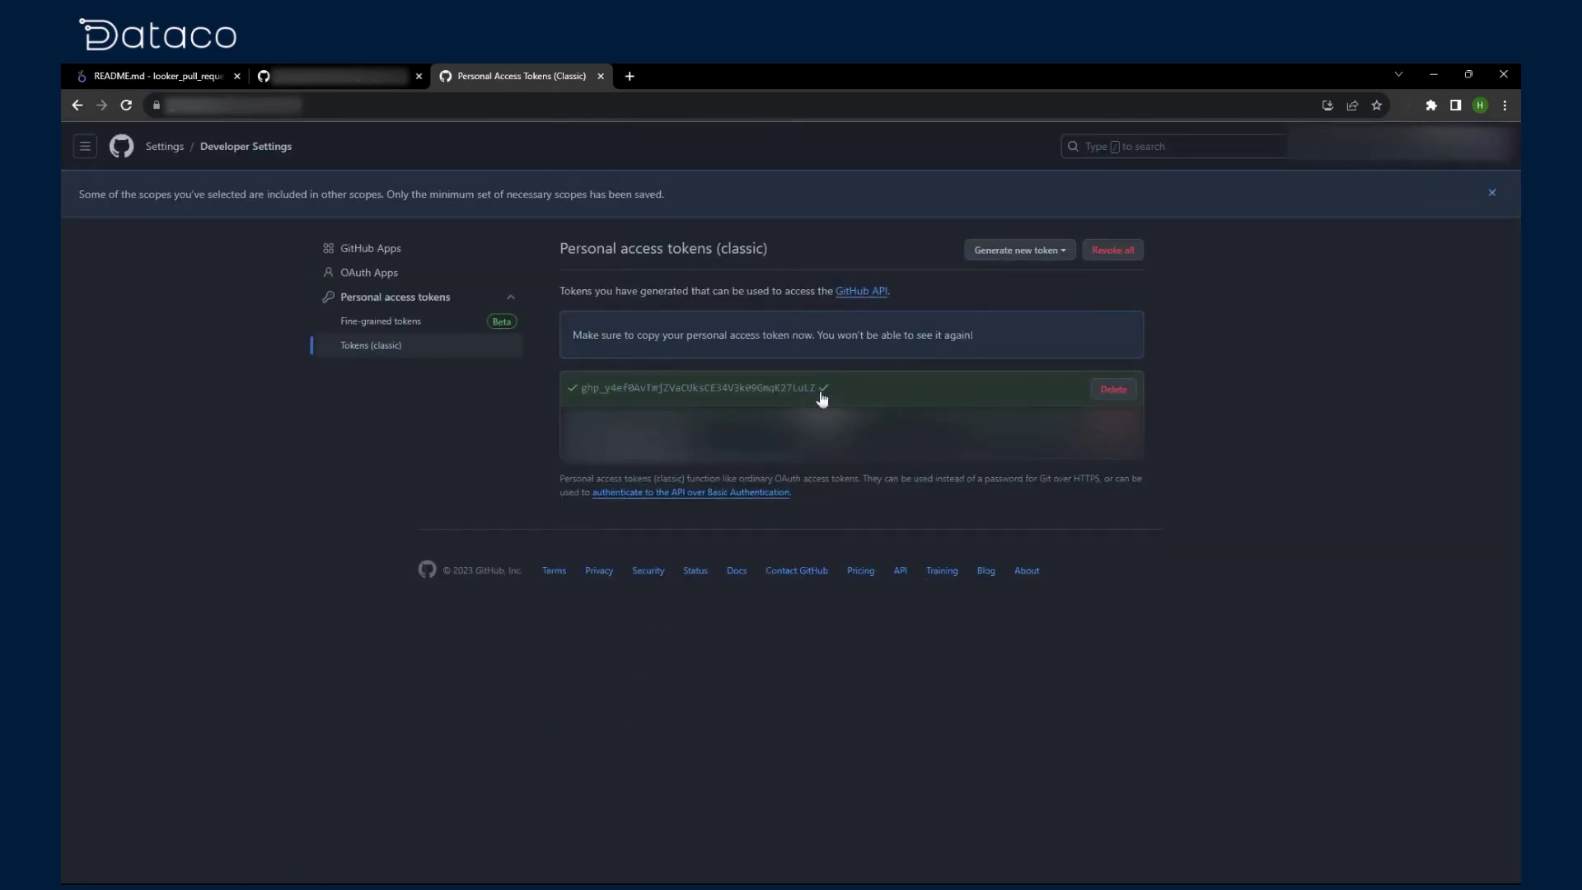
click(629, 76)
key(ctrl+v)
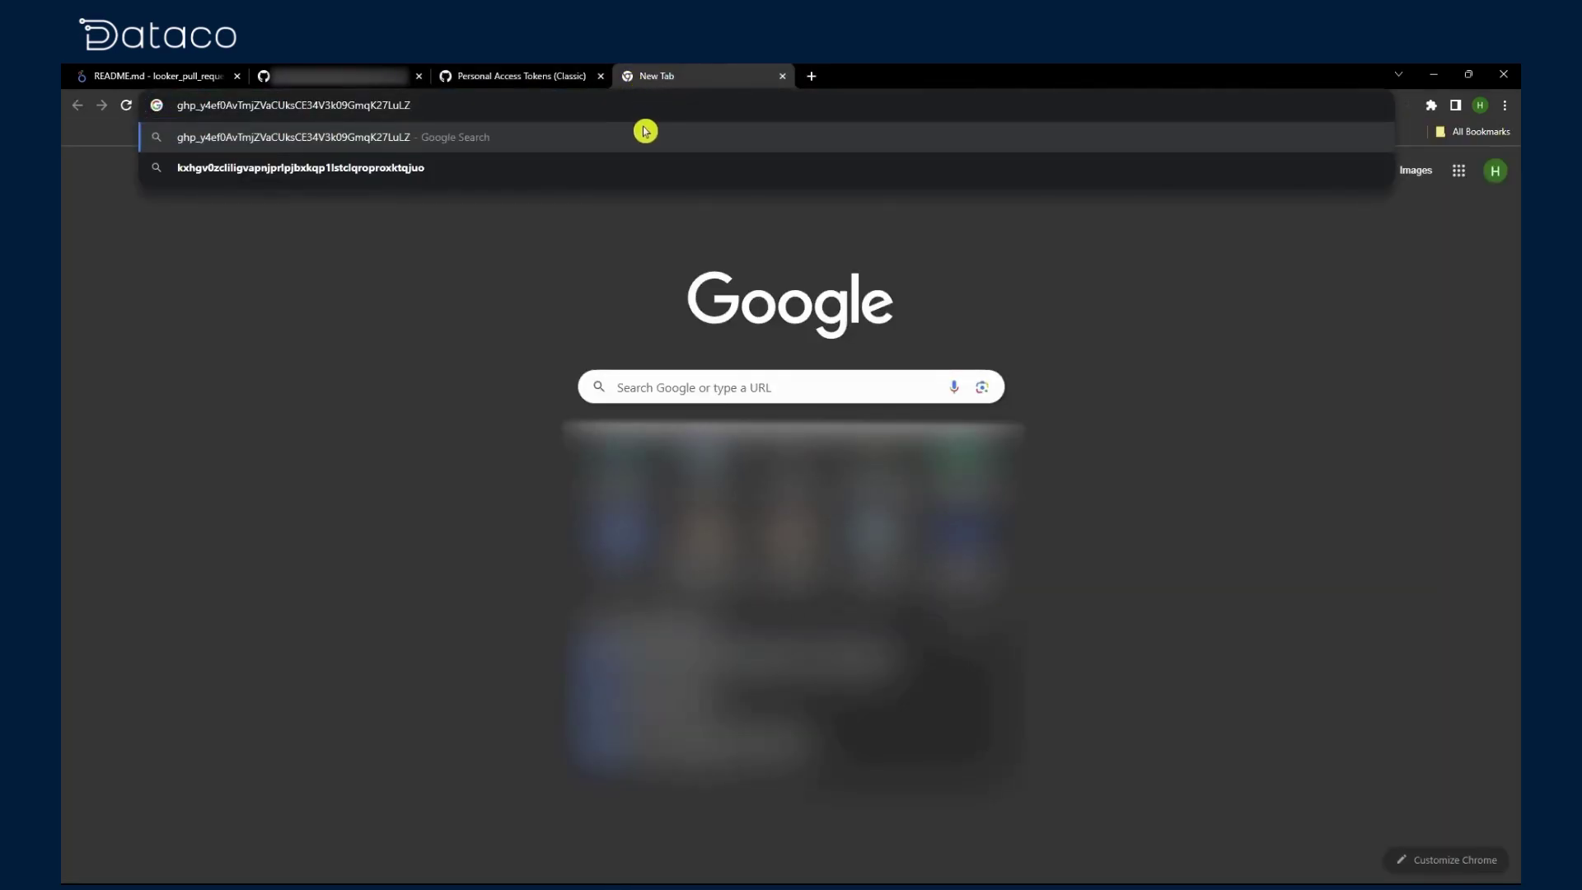
click(439, 78)
key(ctrl+w)
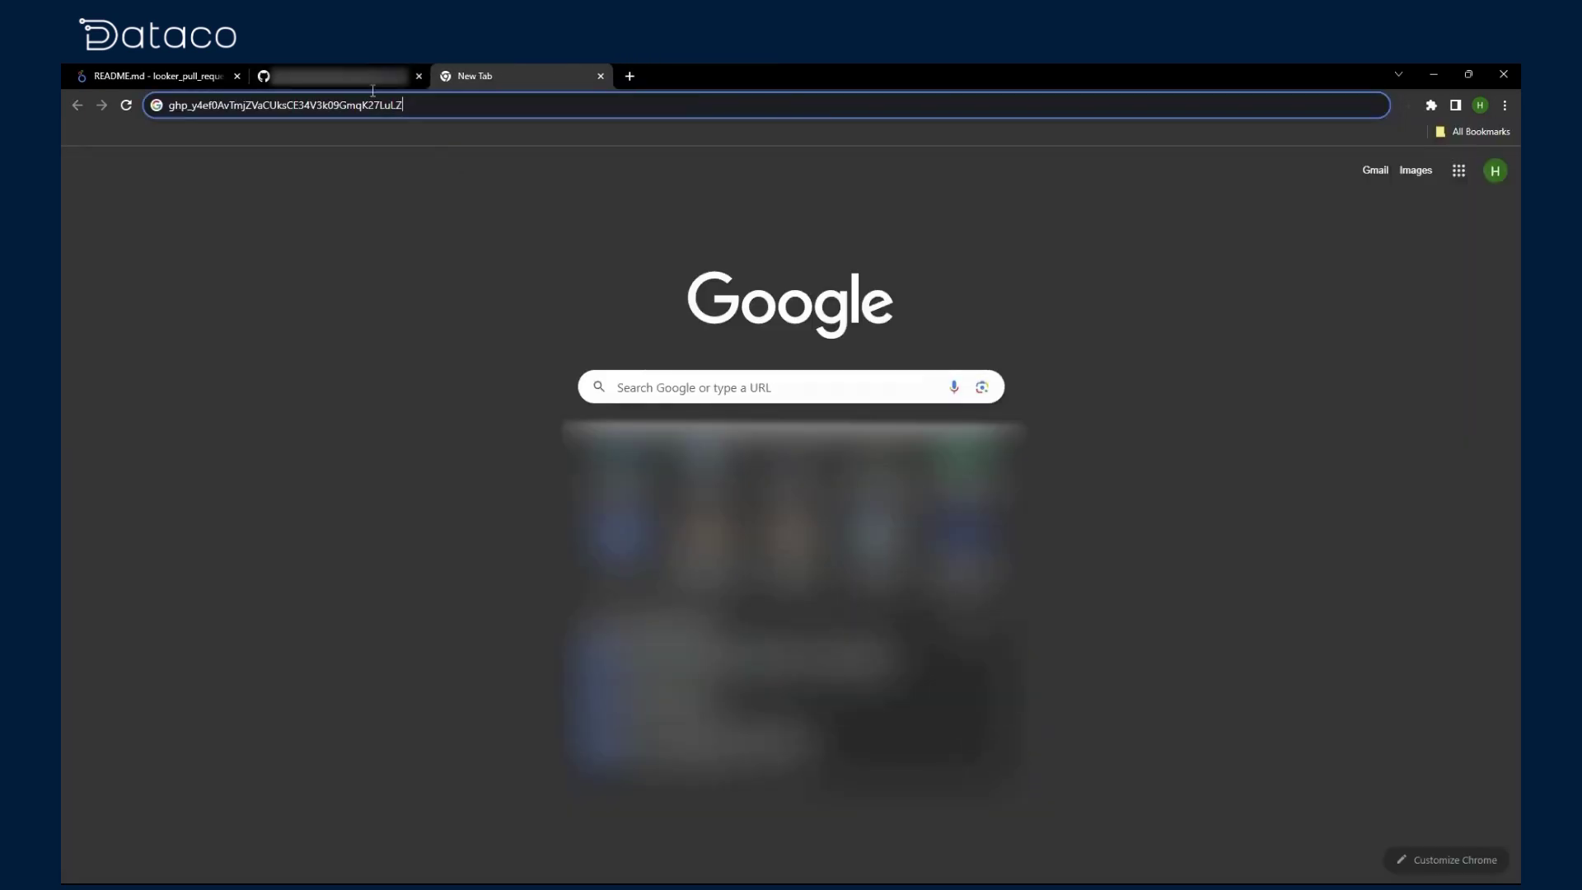
click(180, 75)
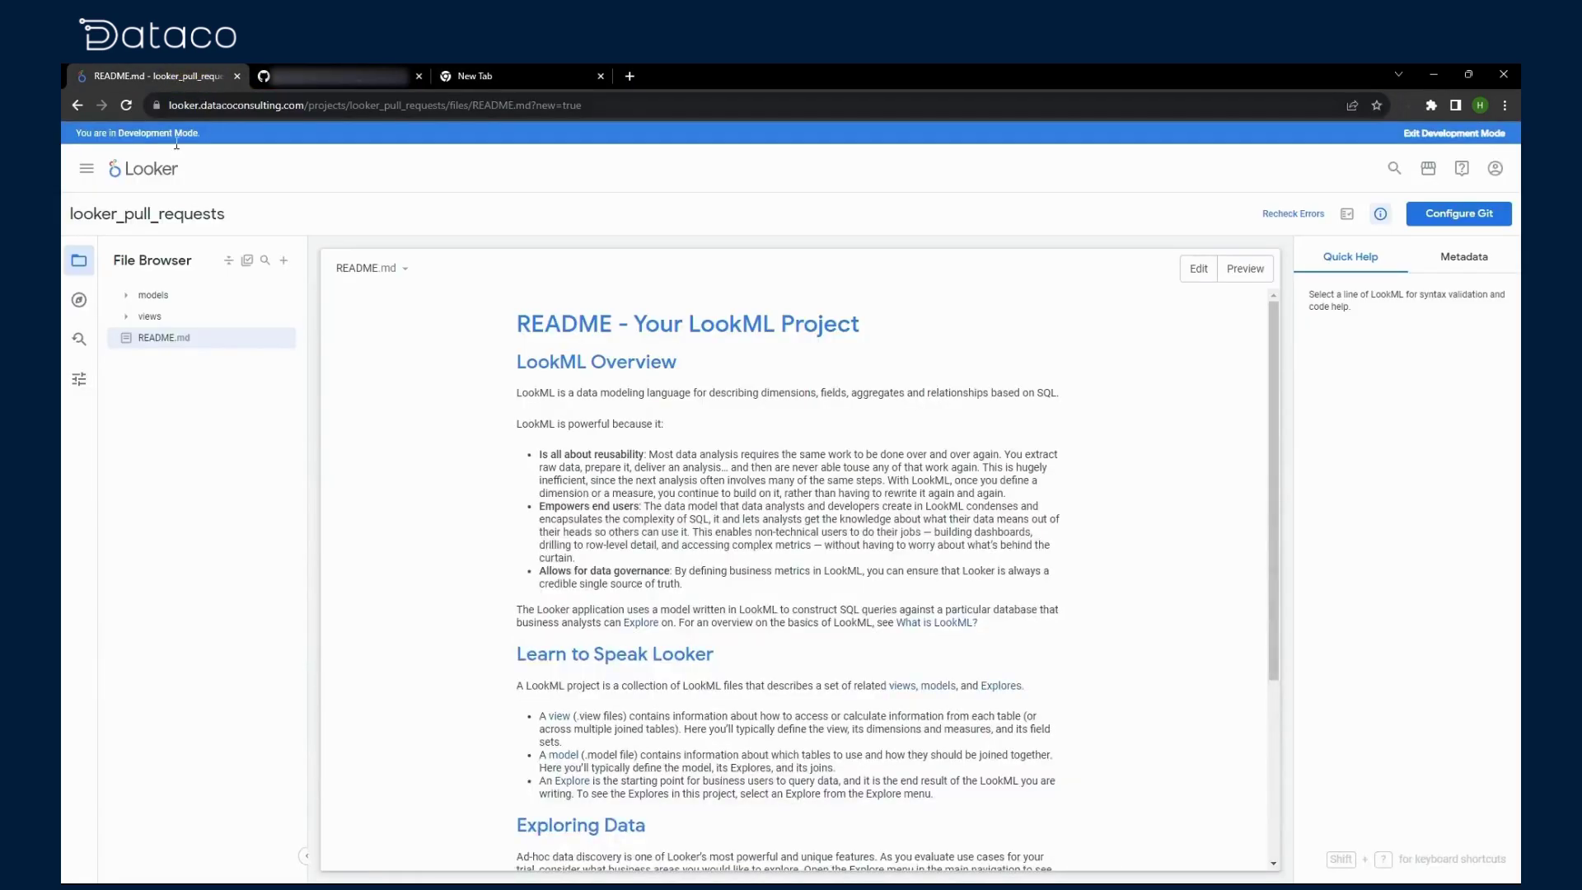
Step: Start Git configuration and enter the GitHub repository's HTTPS clone URL
click(1462, 219)
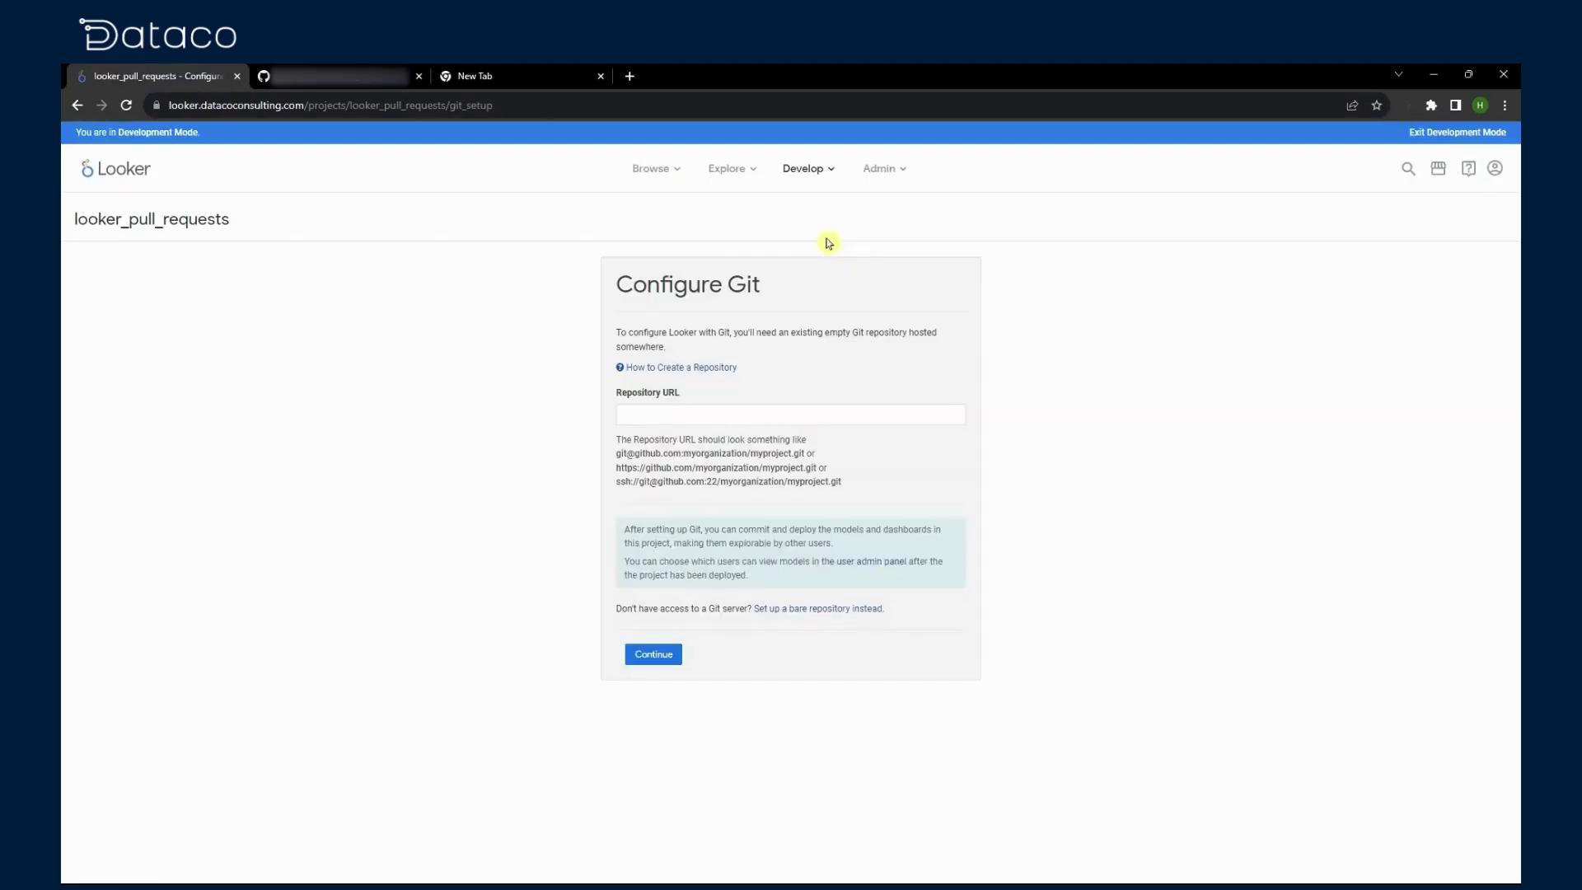
click(354, 75)
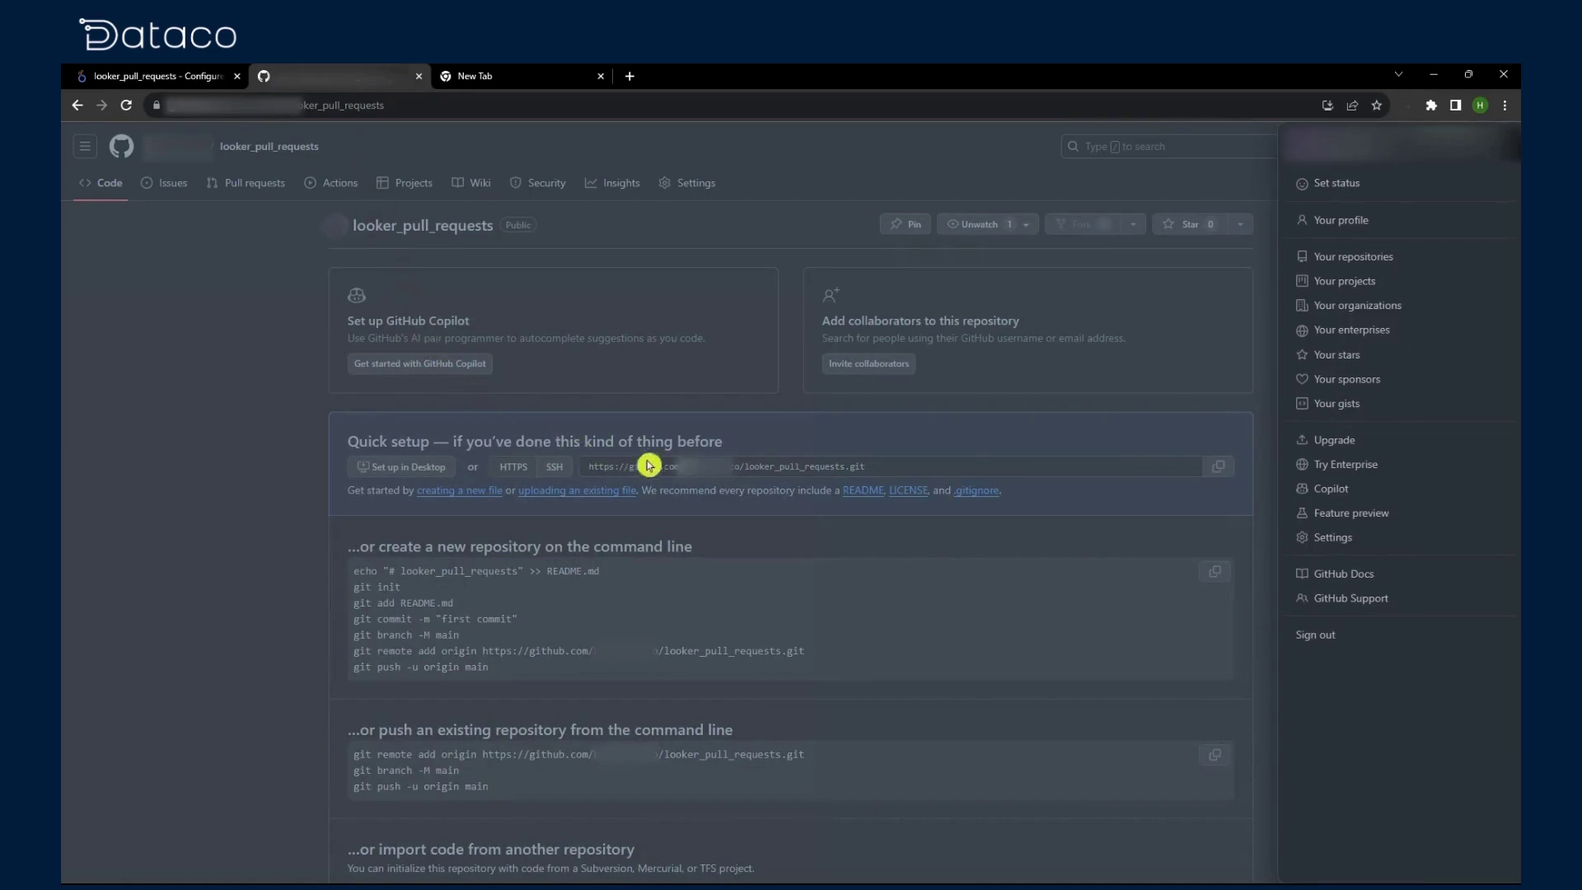
click(747, 484)
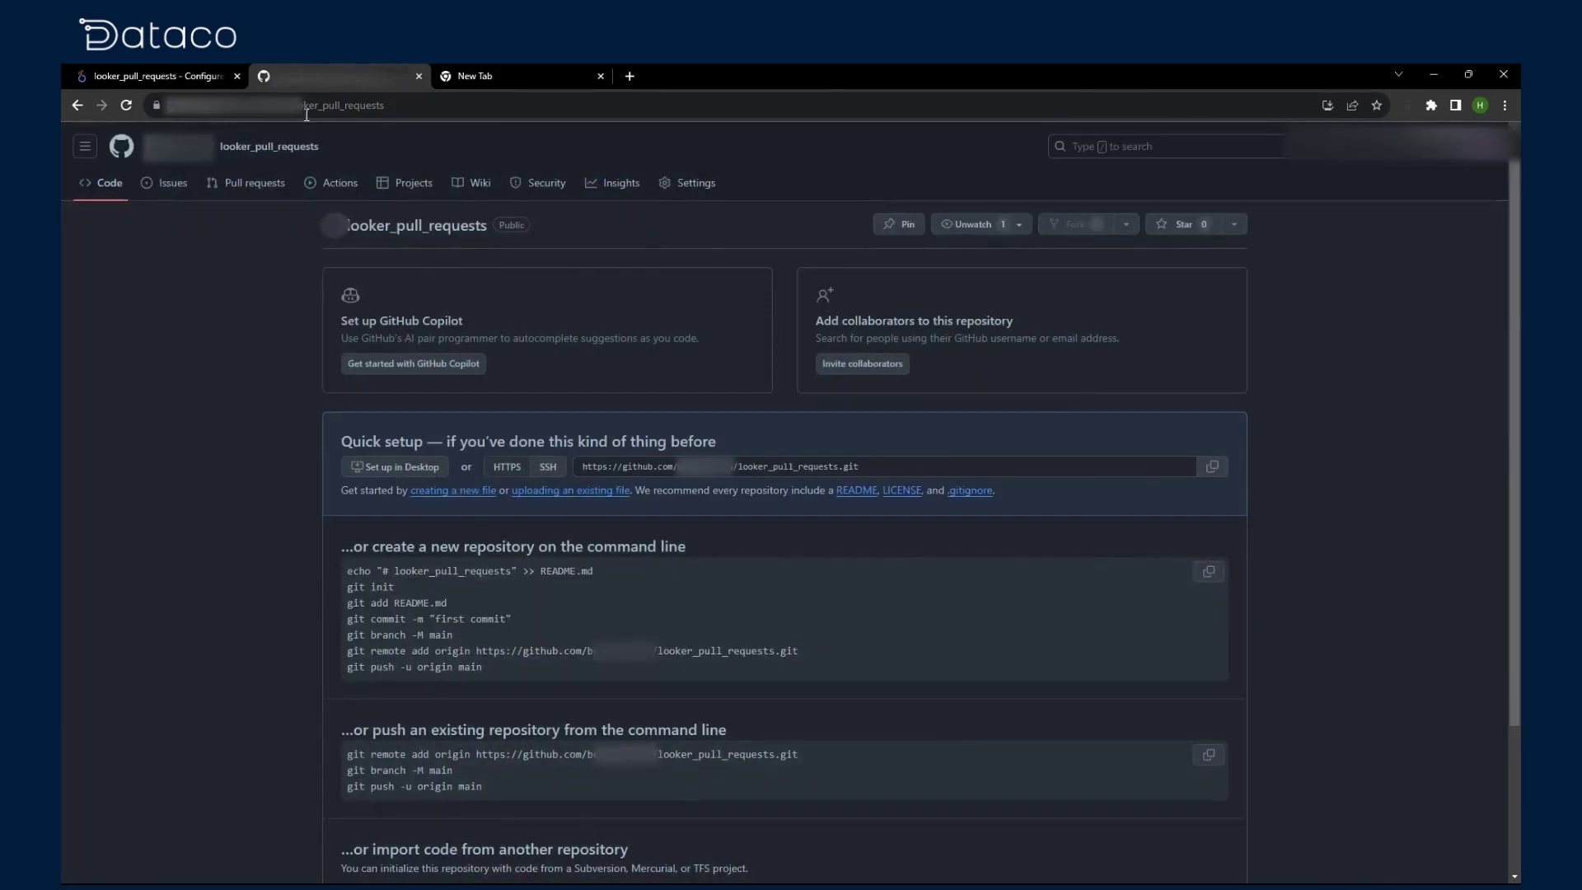
click(176, 82)
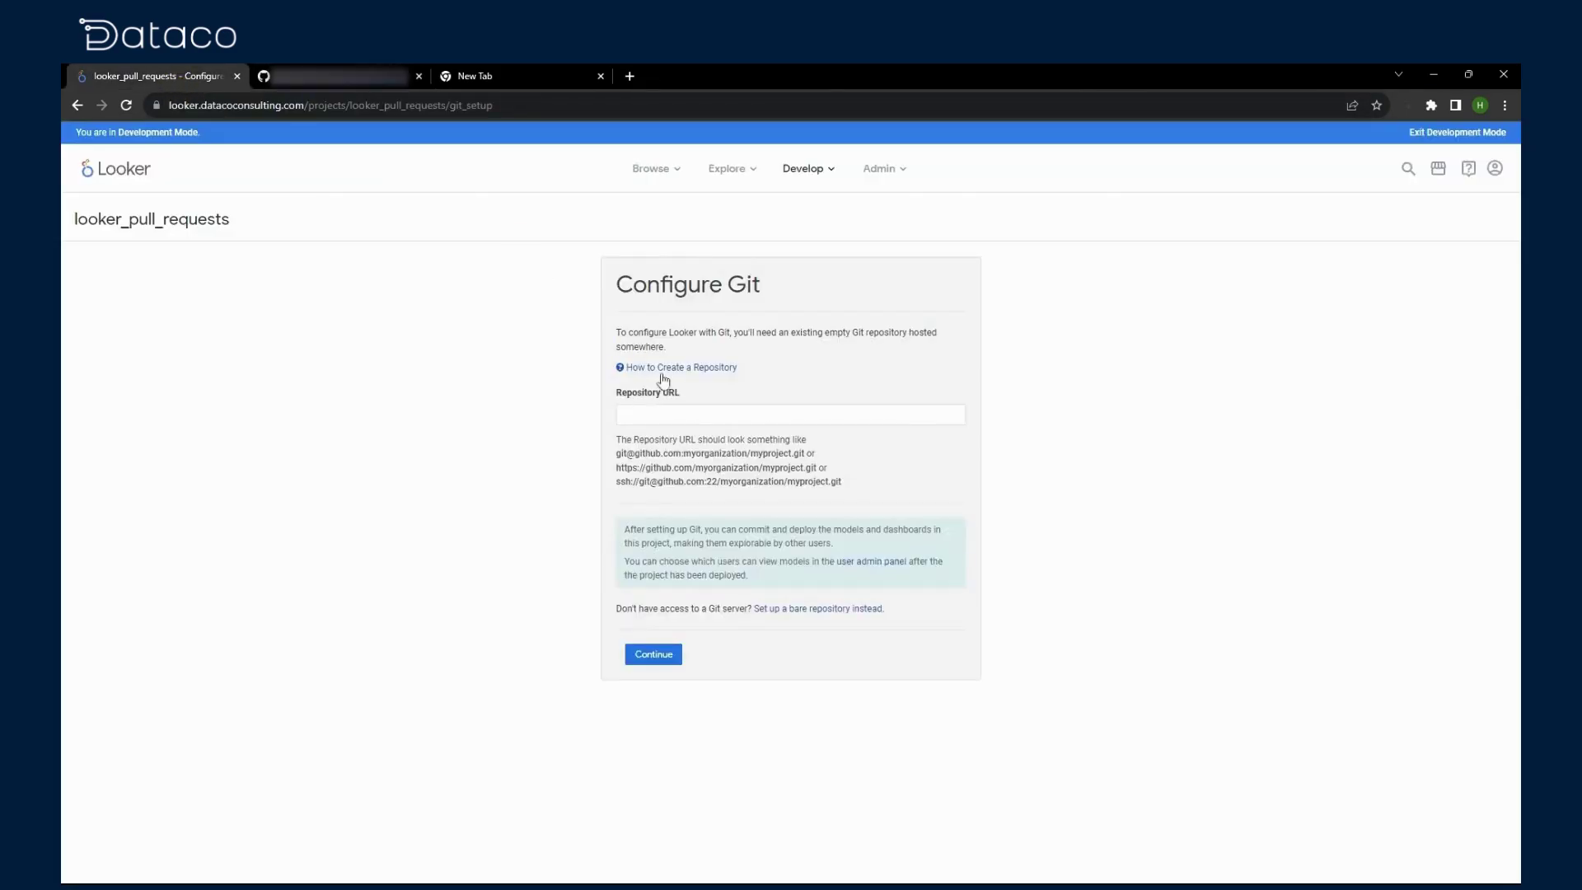
click(666, 415)
key(ctrl+v)
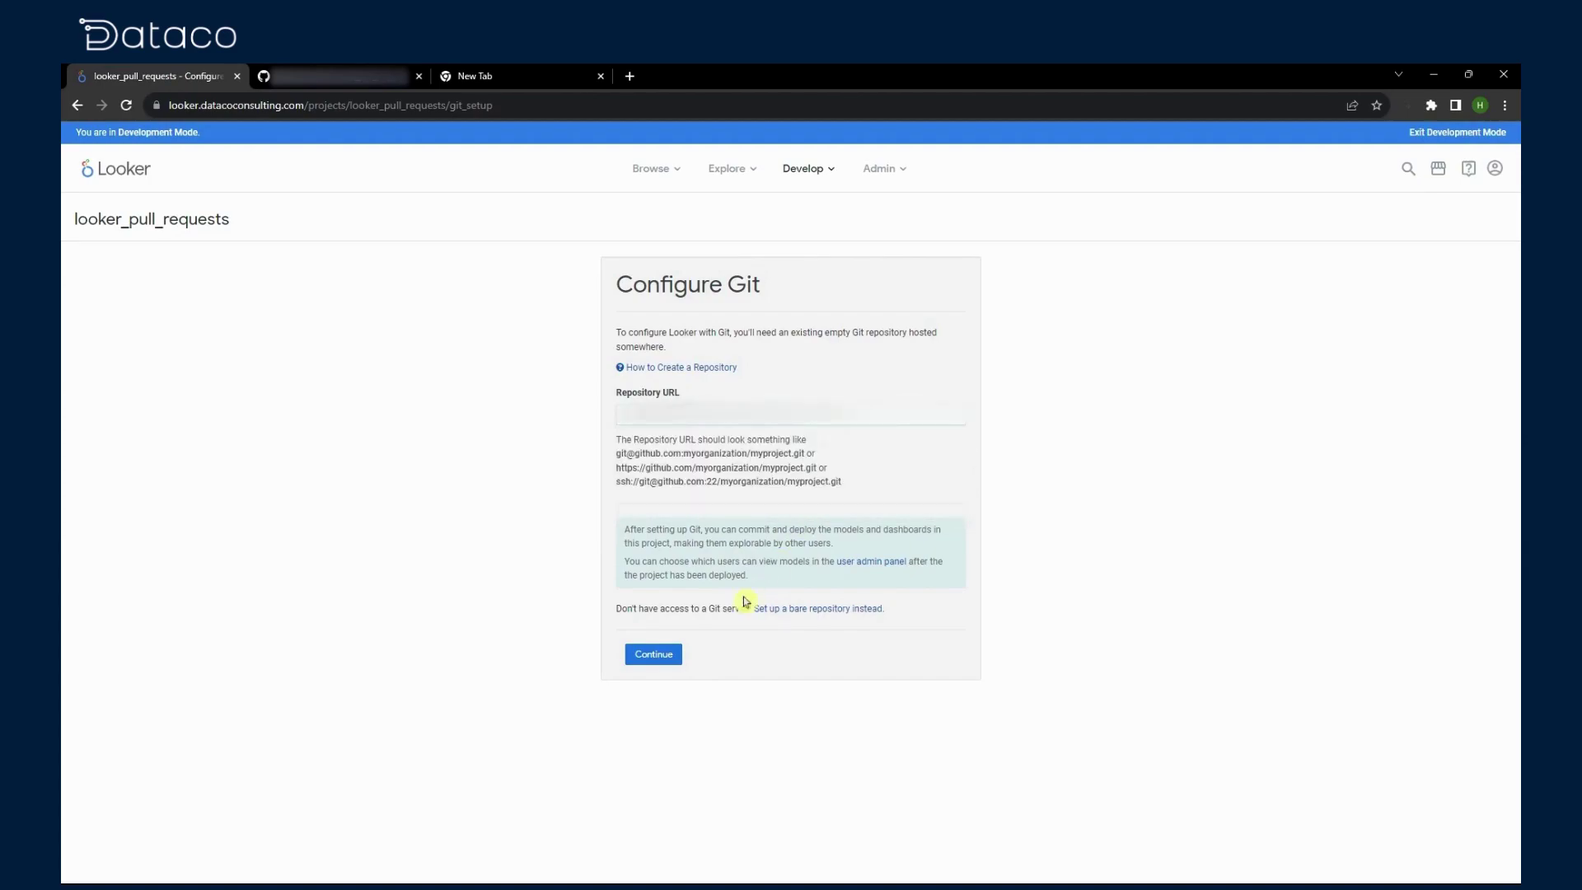
click(671, 659)
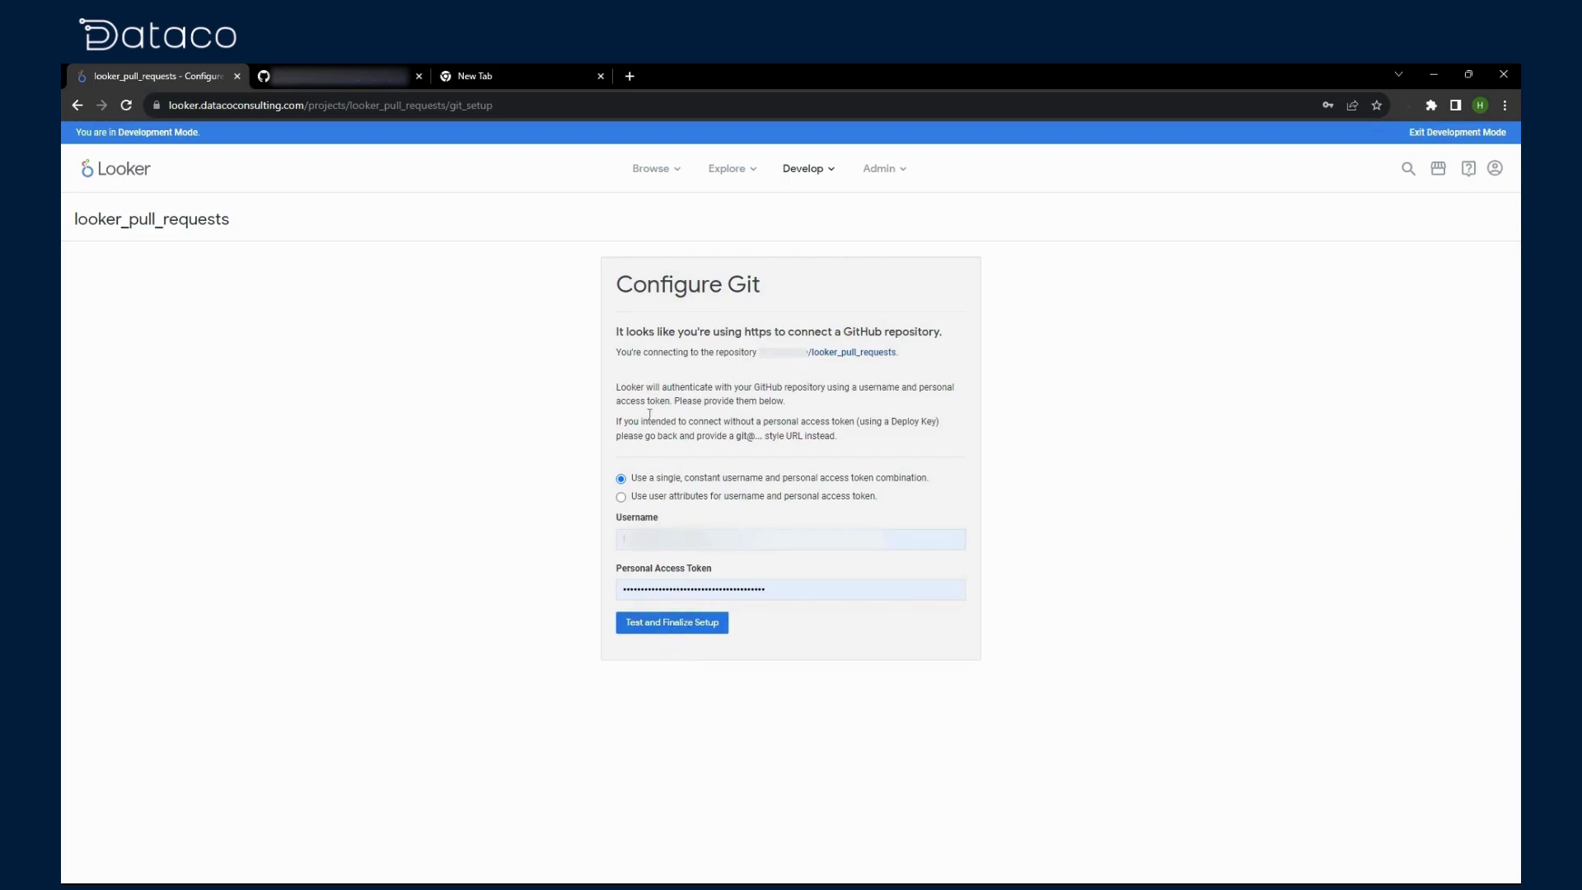
Step: Enter the saved personal access token and test and finalize the Git setup
click(486, 78)
key(ctrl+a)
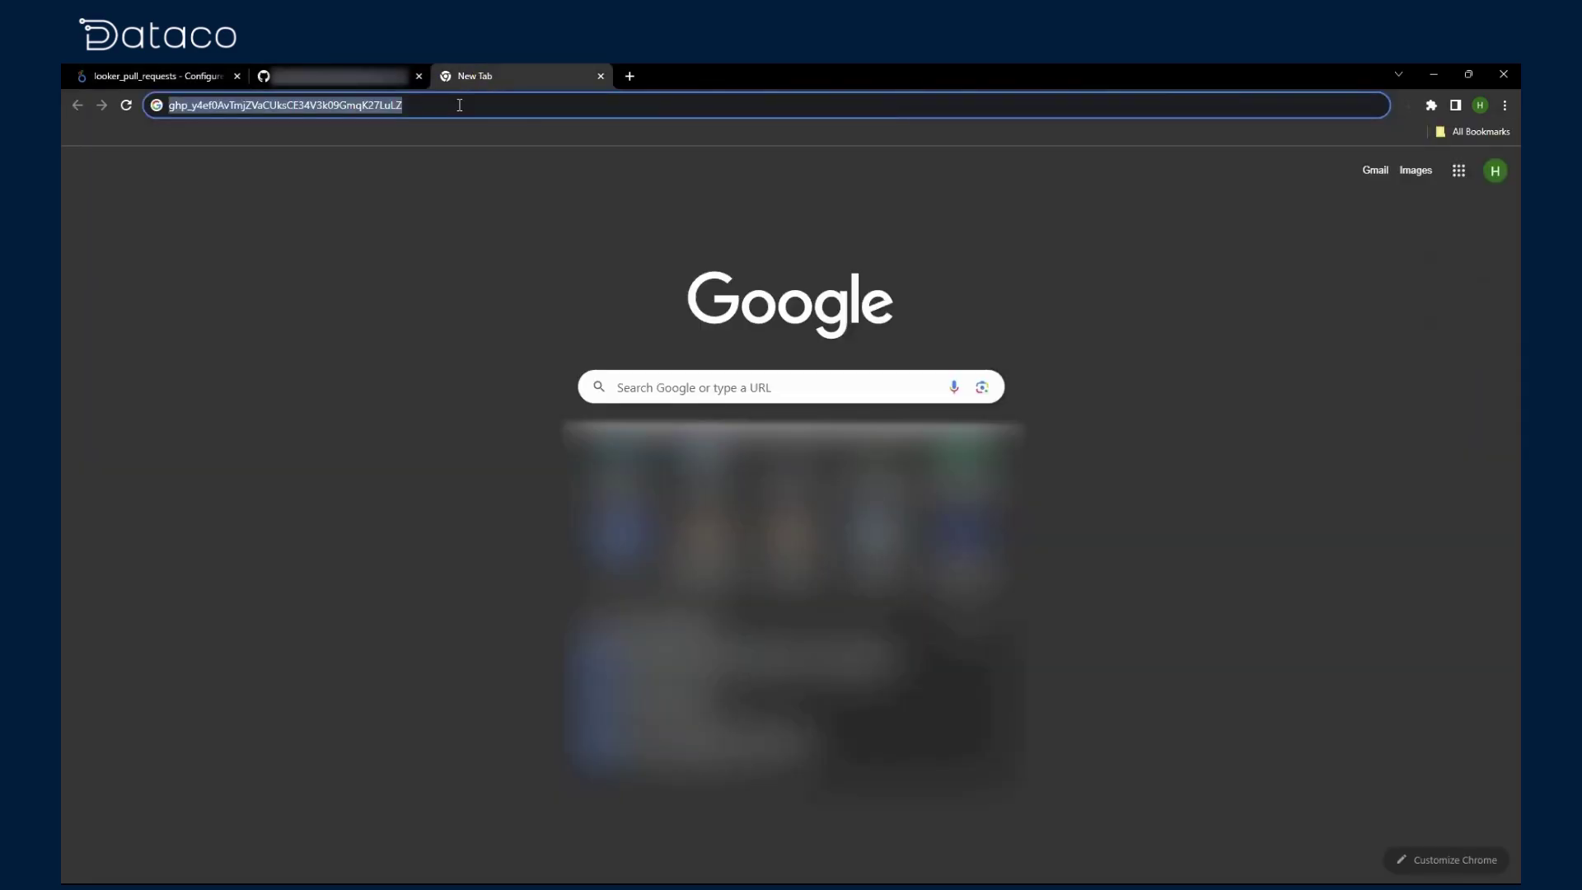
click(158, 83)
key(ctrl+a)
key(ctrl+v)
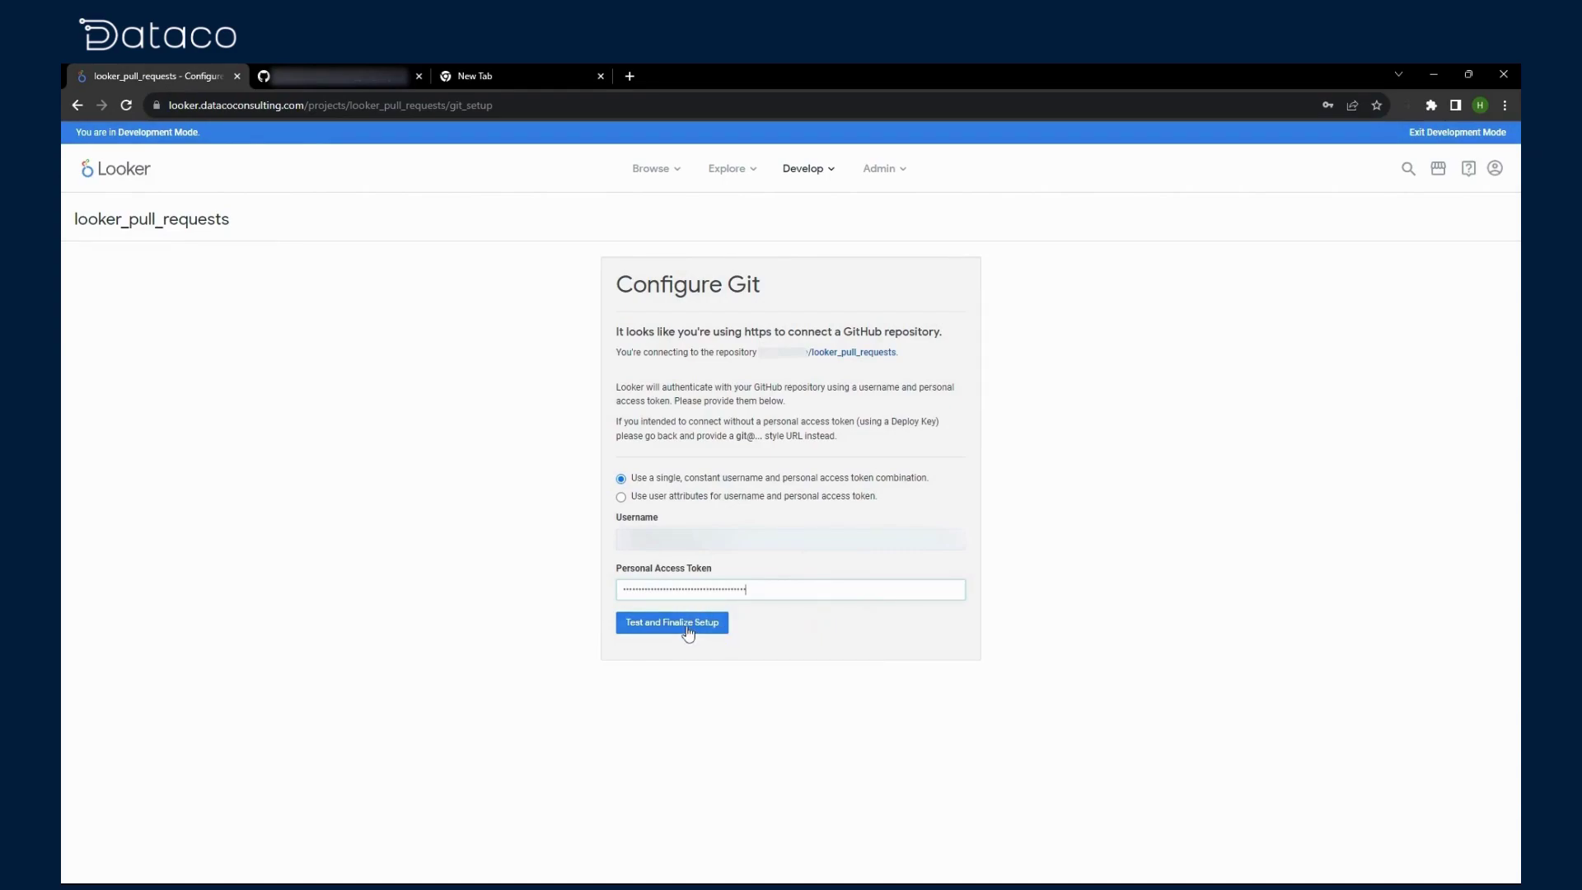
click(687, 630)
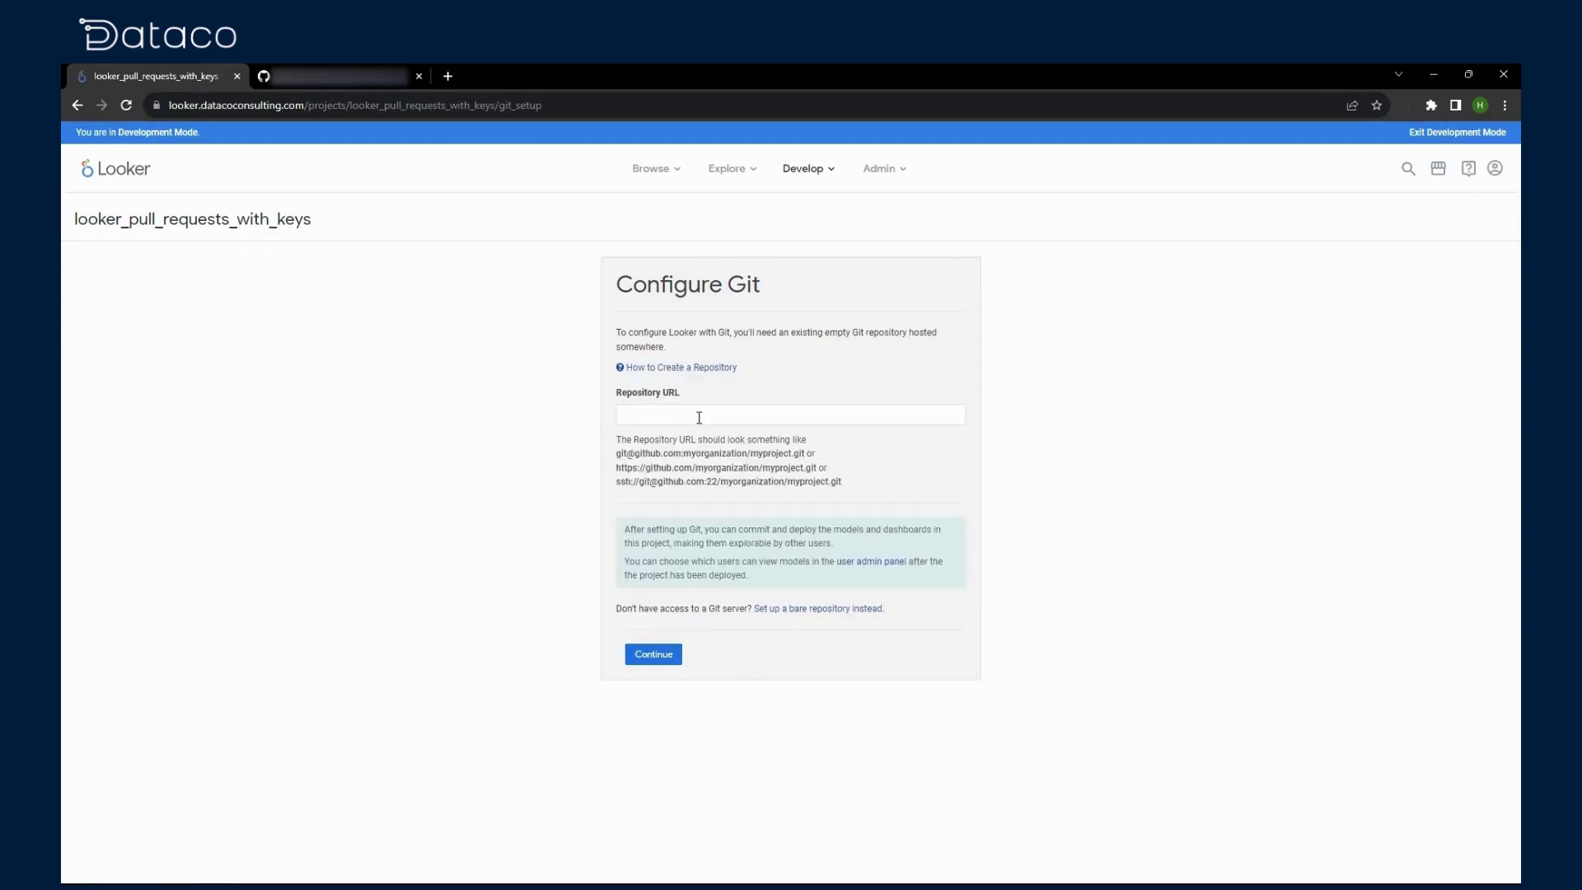
Step: Copy the repository's SSH clone URL and return to Looker's Repository URL field
click(346, 76)
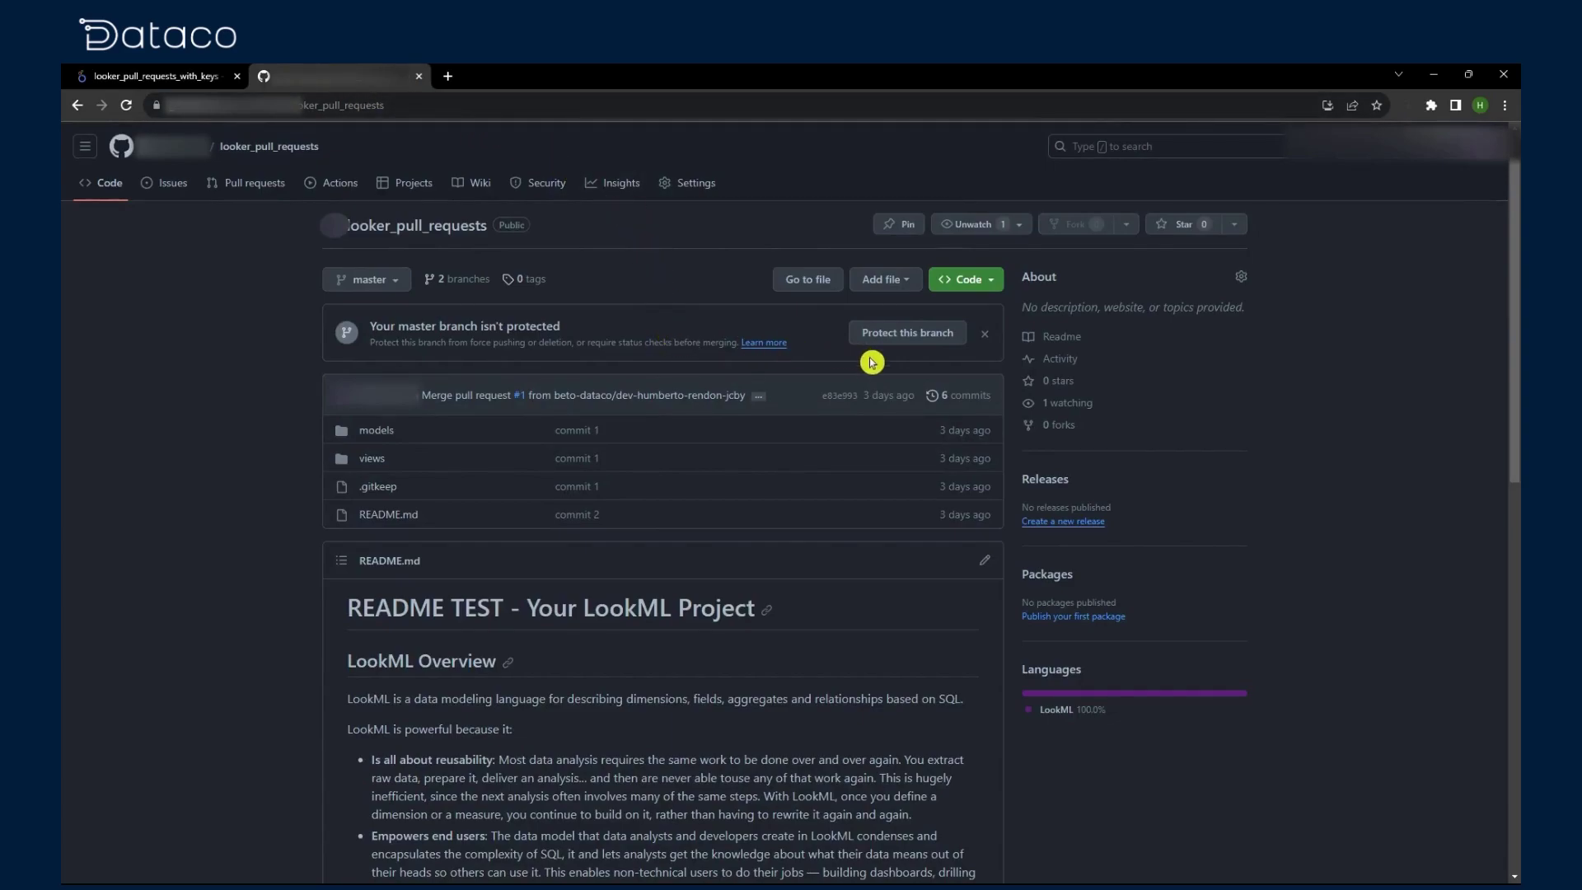
click(960, 282)
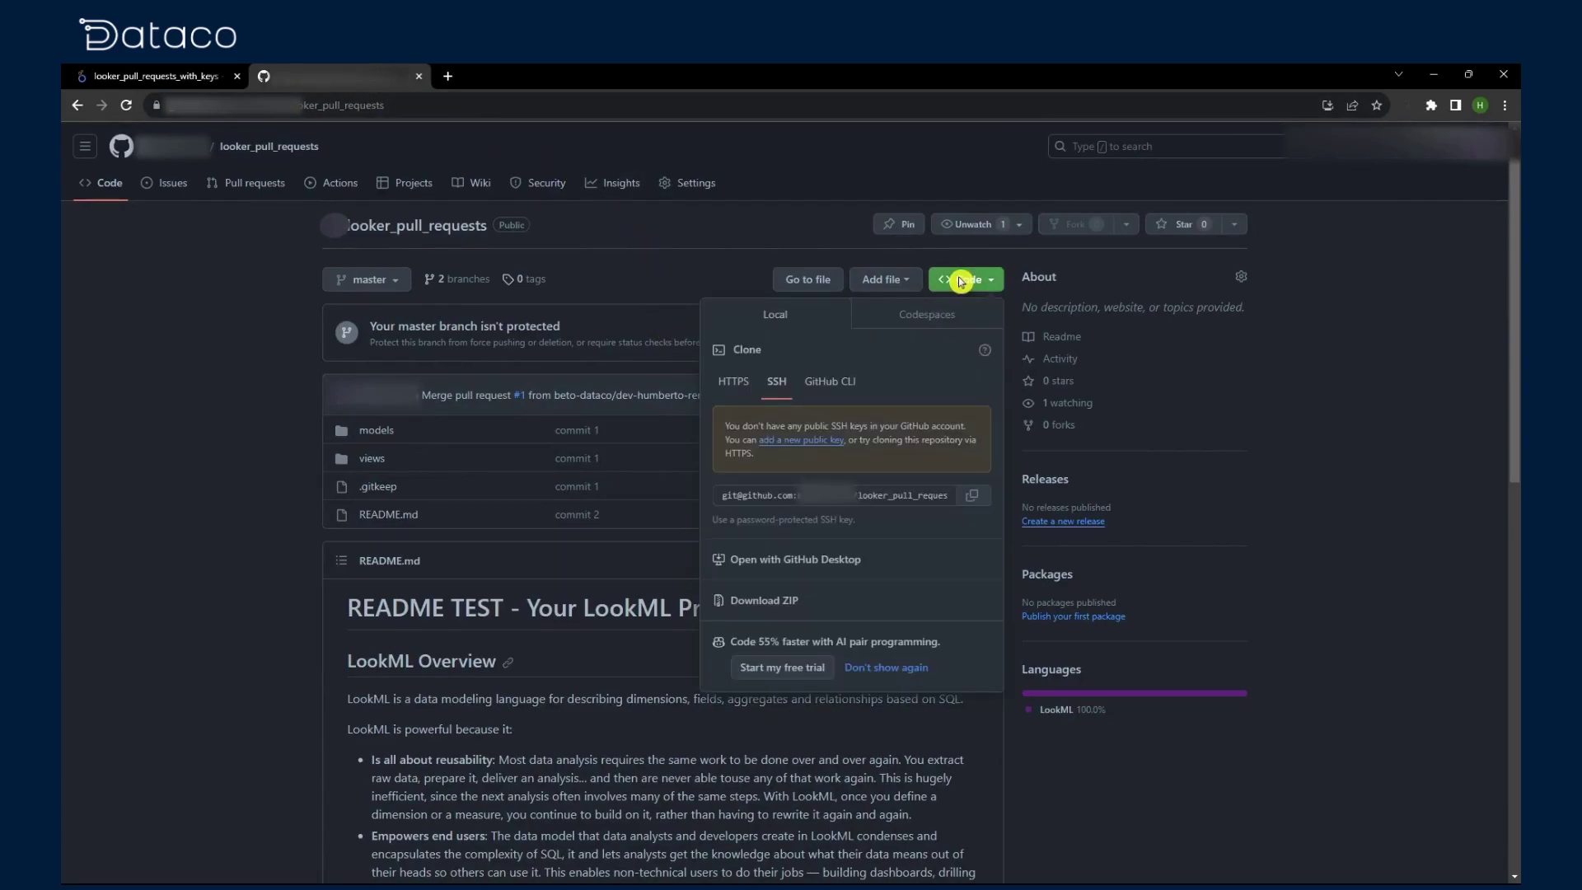
click(733, 382)
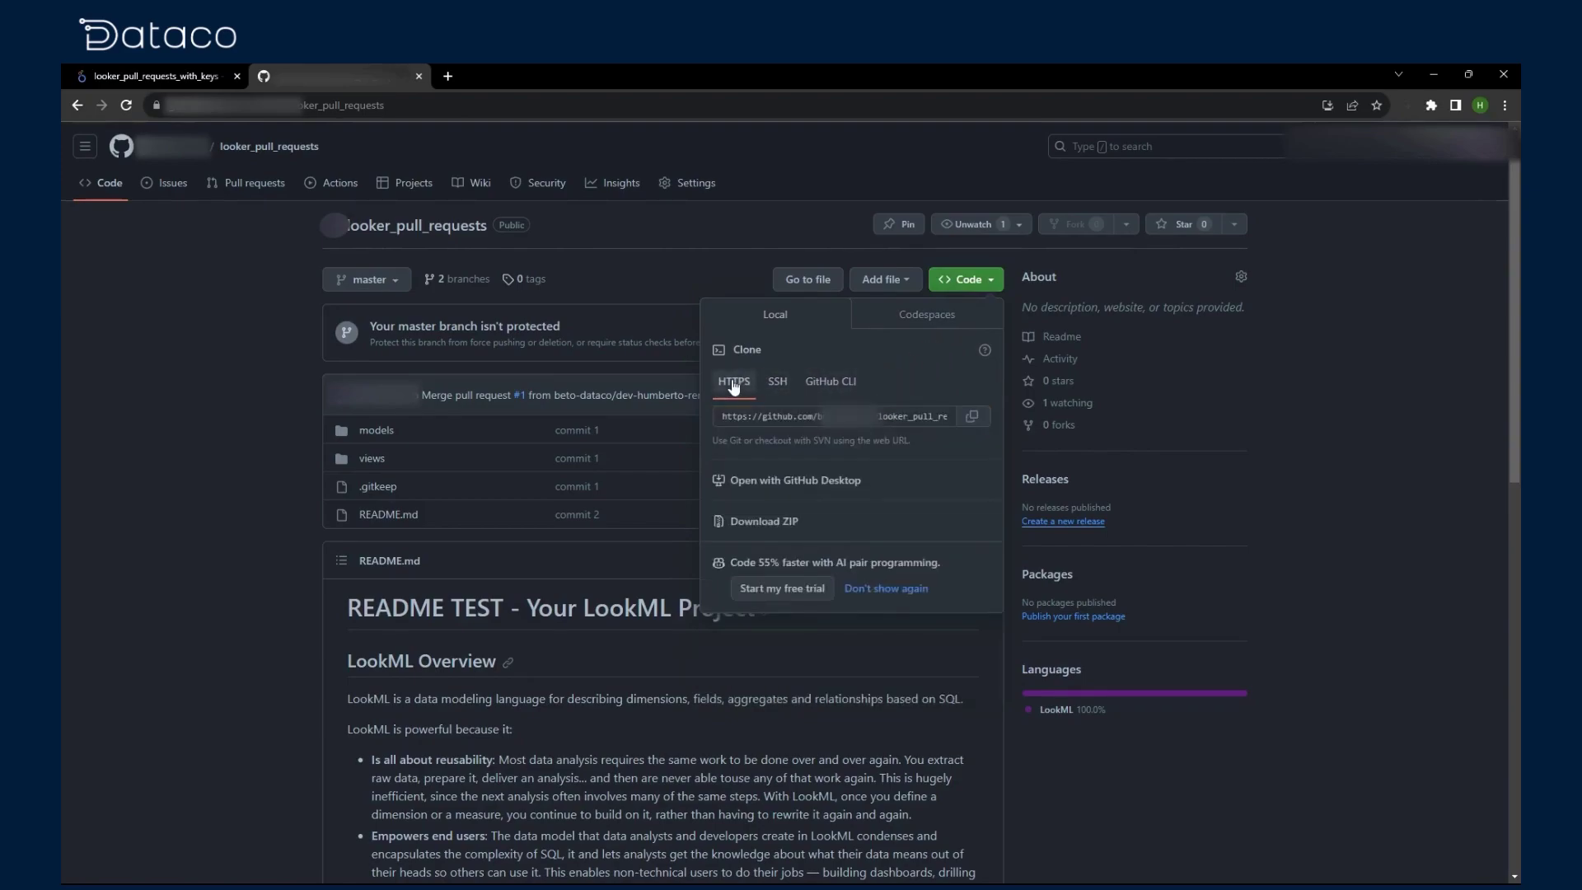
click(783, 384)
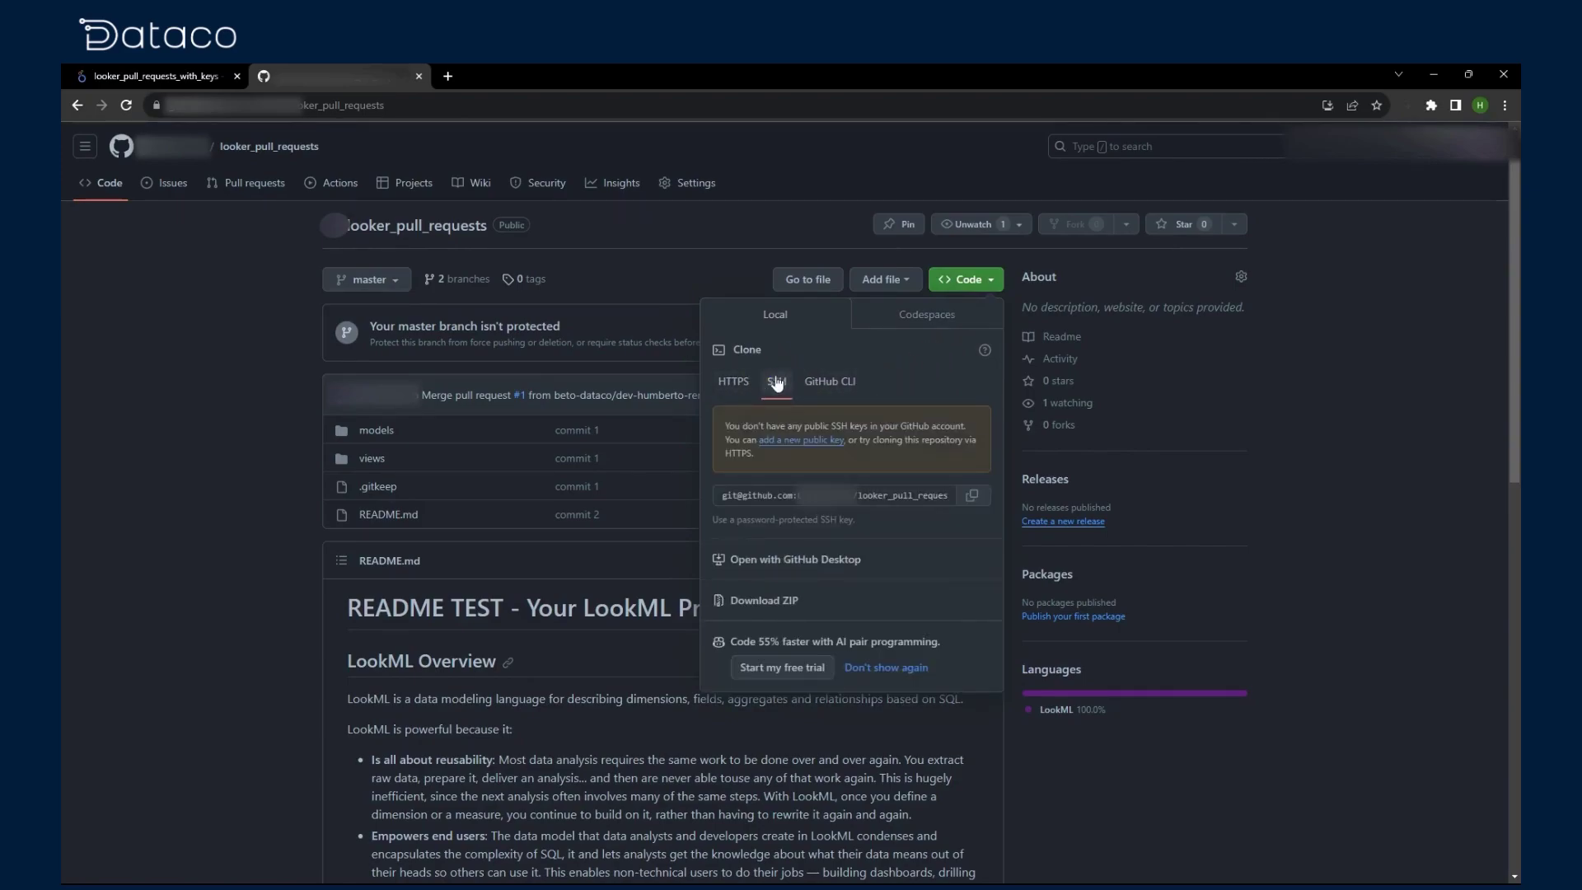
click(979, 500)
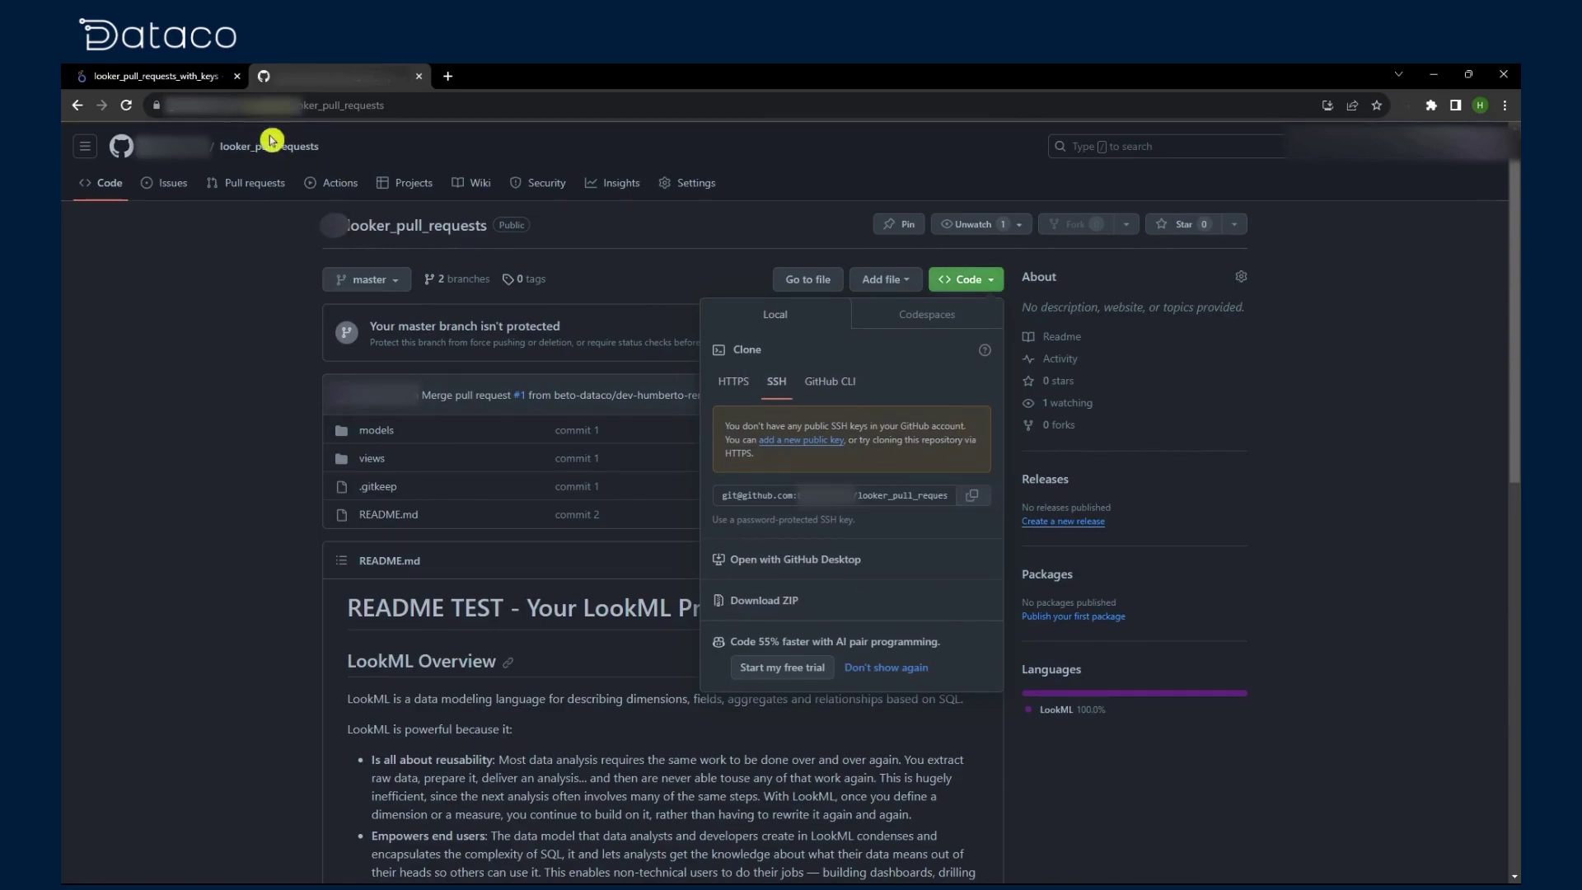
click(183, 76)
click(655, 416)
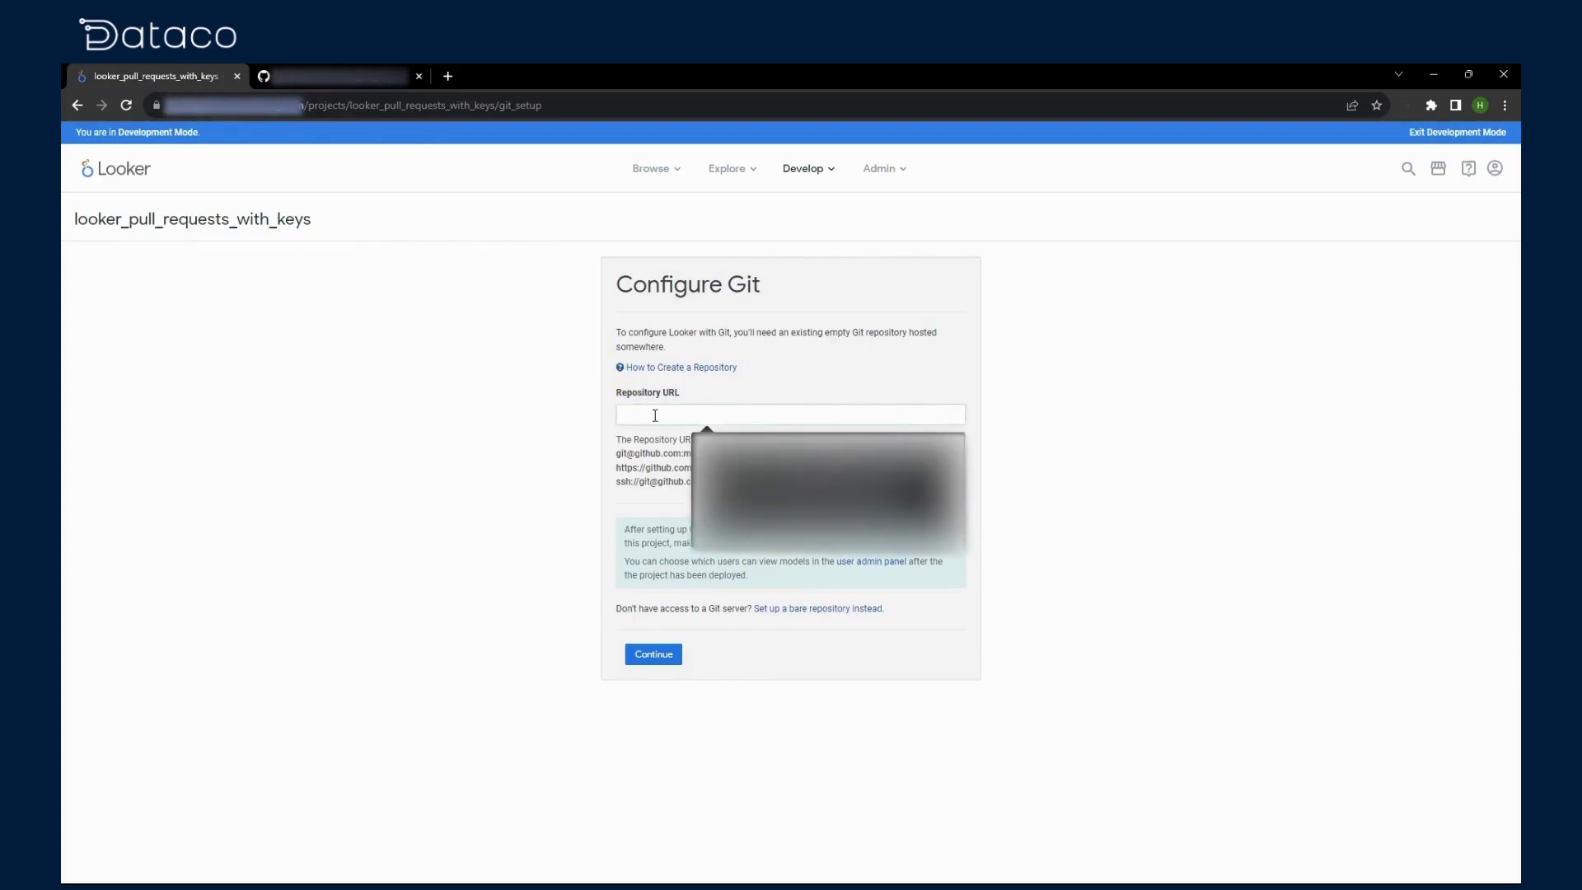
Step: Submit the SSH repository URL, copy the generated deploy key, and go to GitHub's deploy key settings
key(ctrl+v)
click(675, 659)
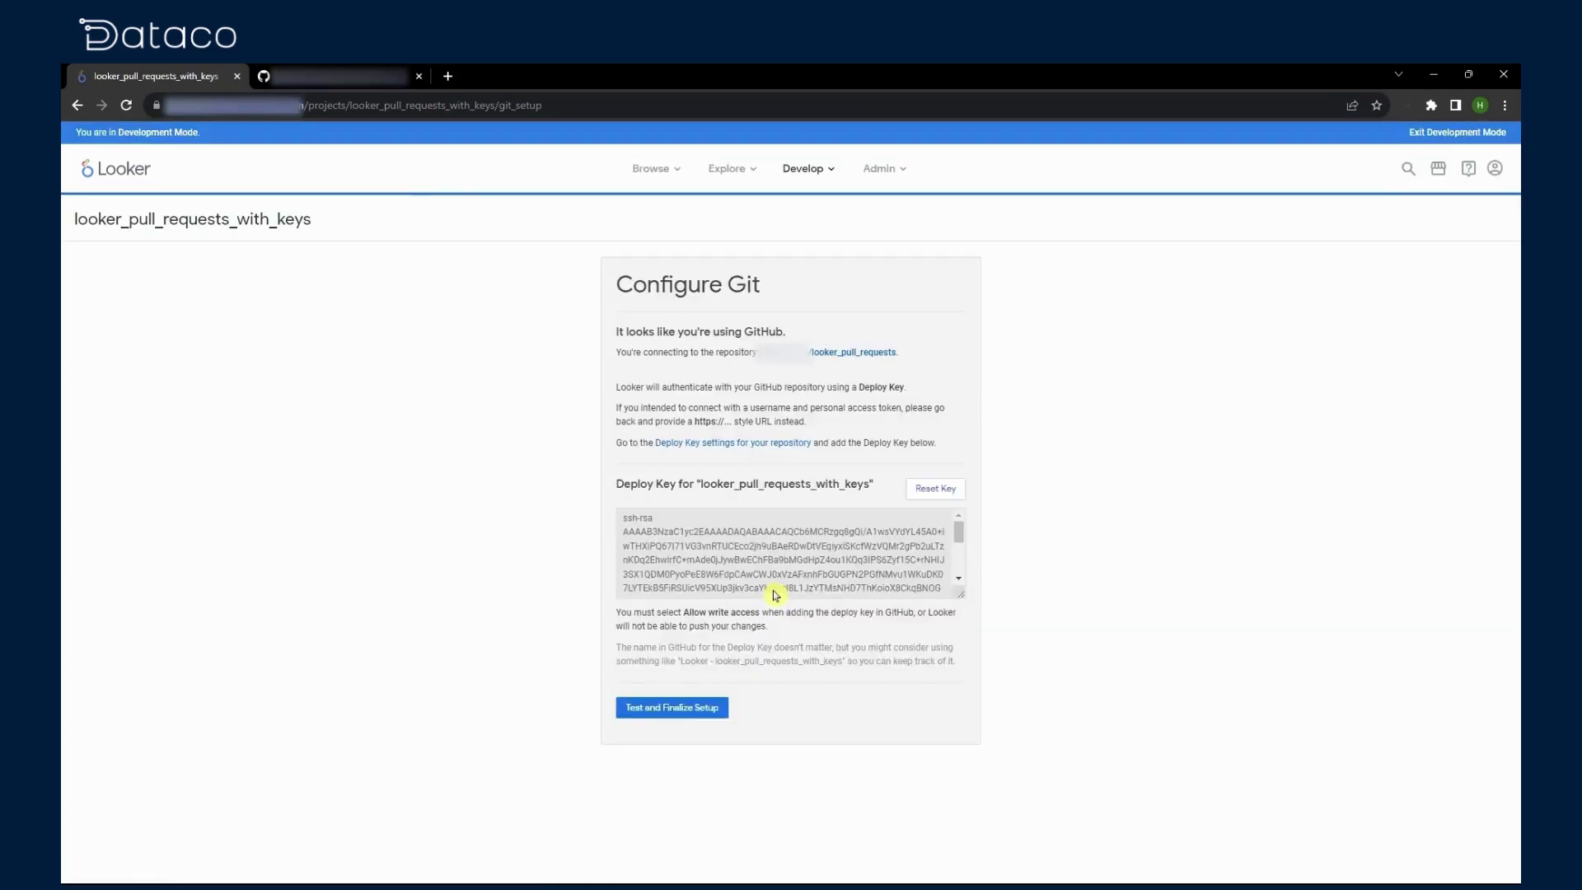
click(769, 567)
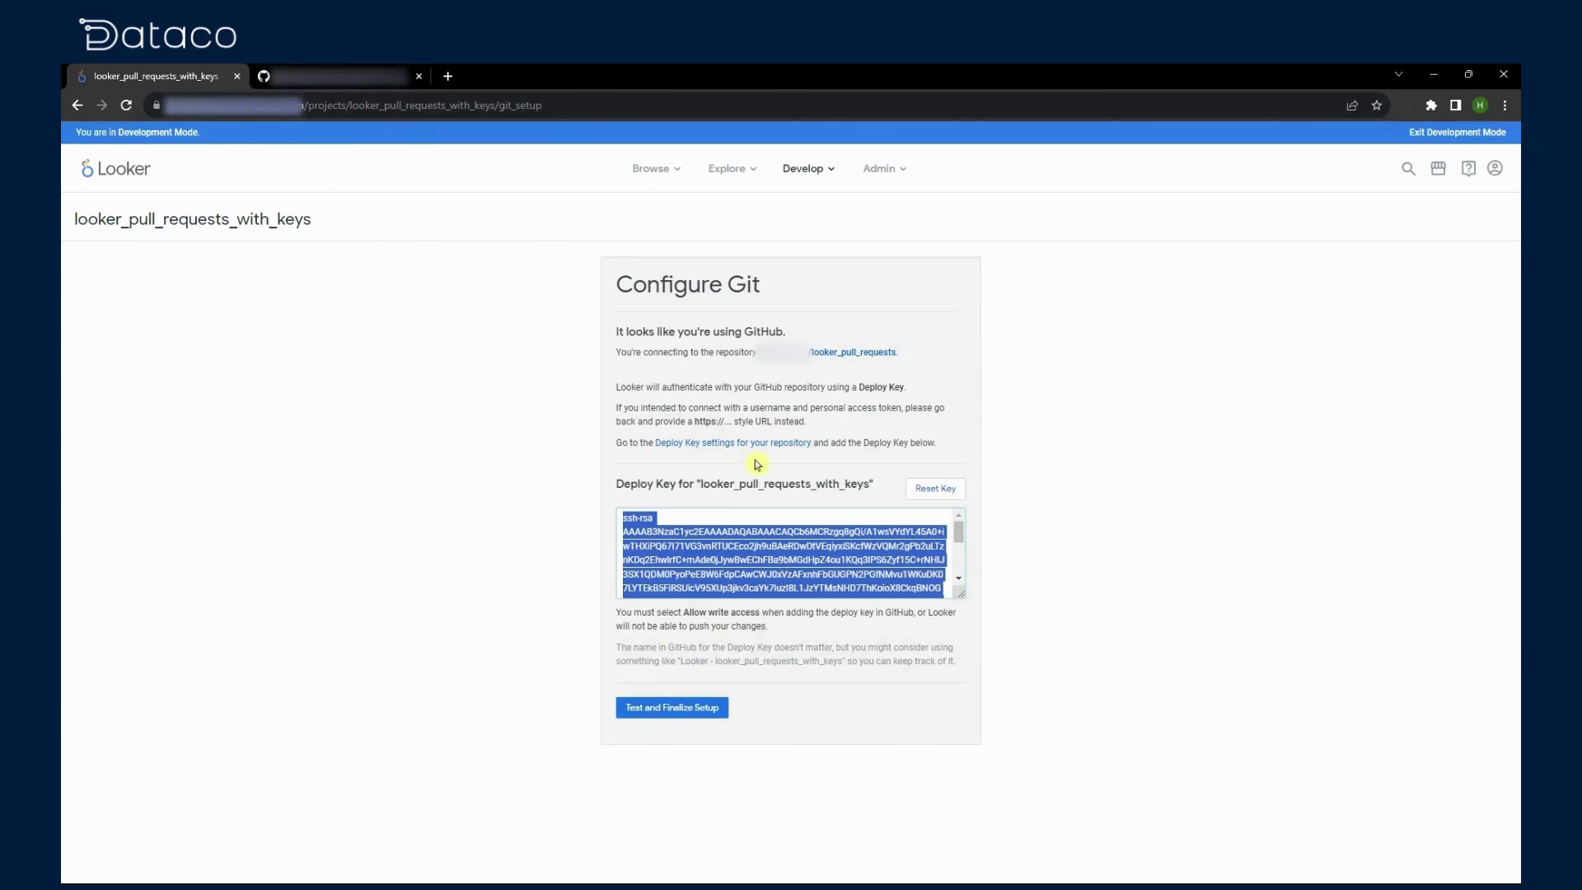
click(762, 446)
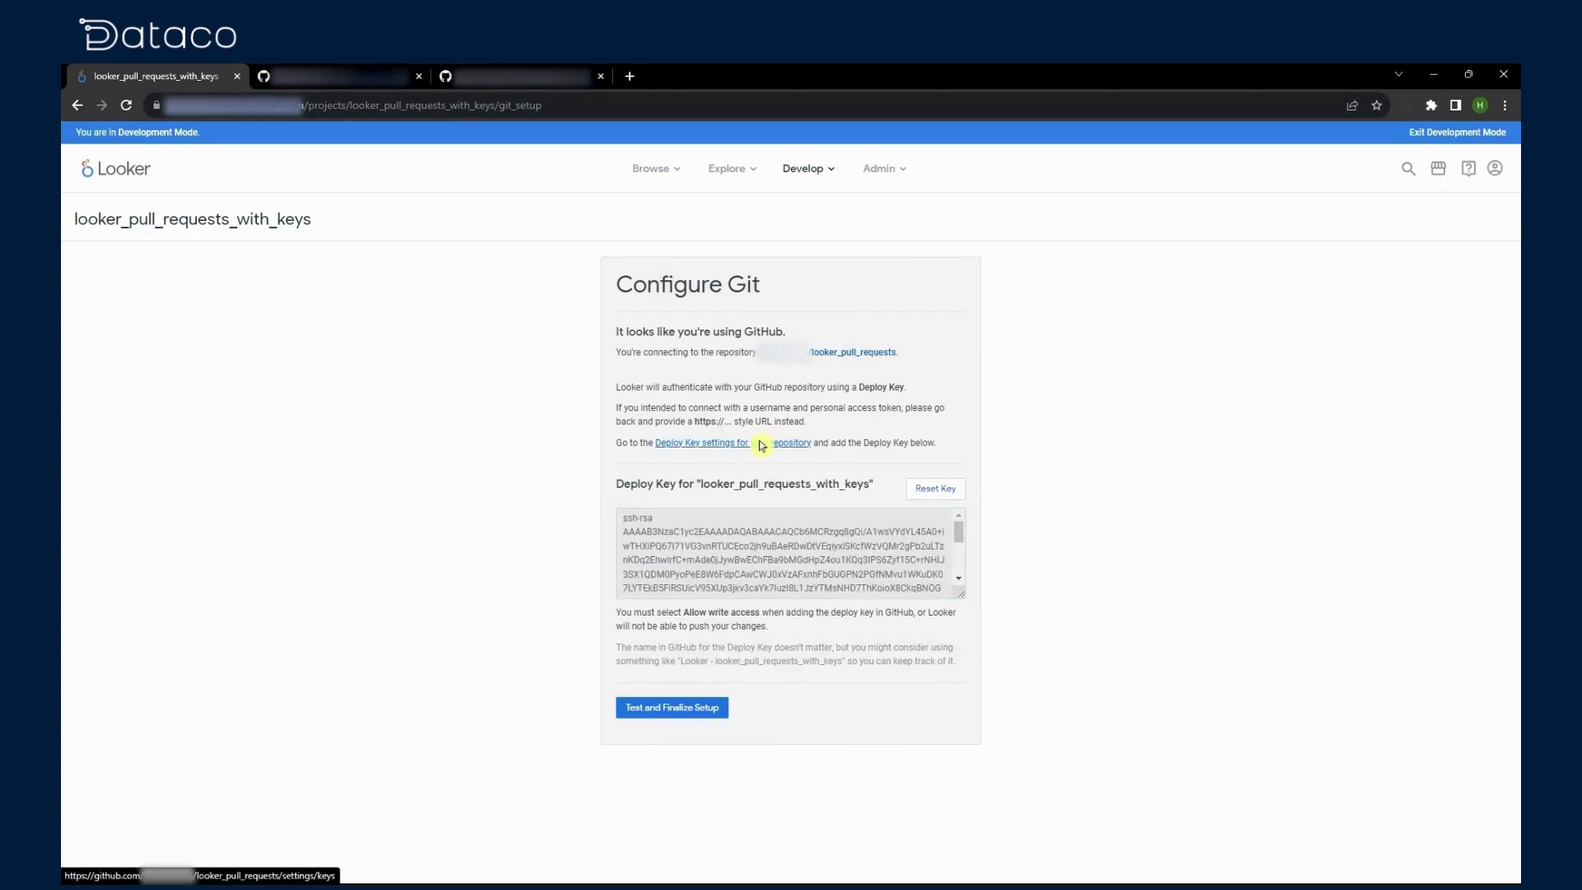
Step: Add Looker's deploy key to GitHub titled LOOKER with write access
click(346, 76)
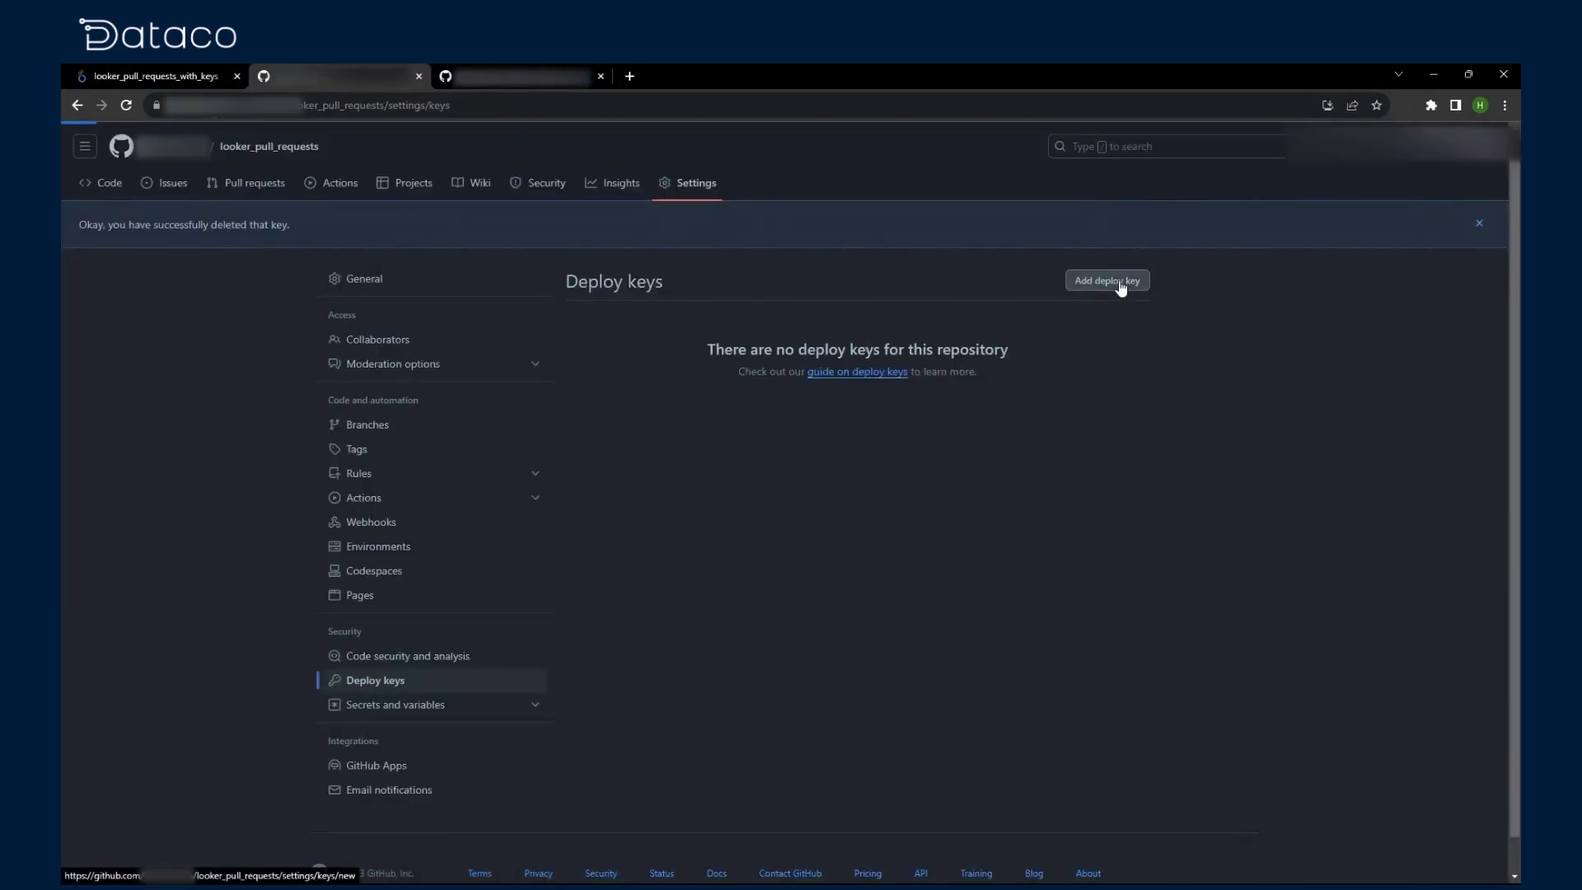
click(1106, 281)
click(748, 388)
key(ctrl+v)
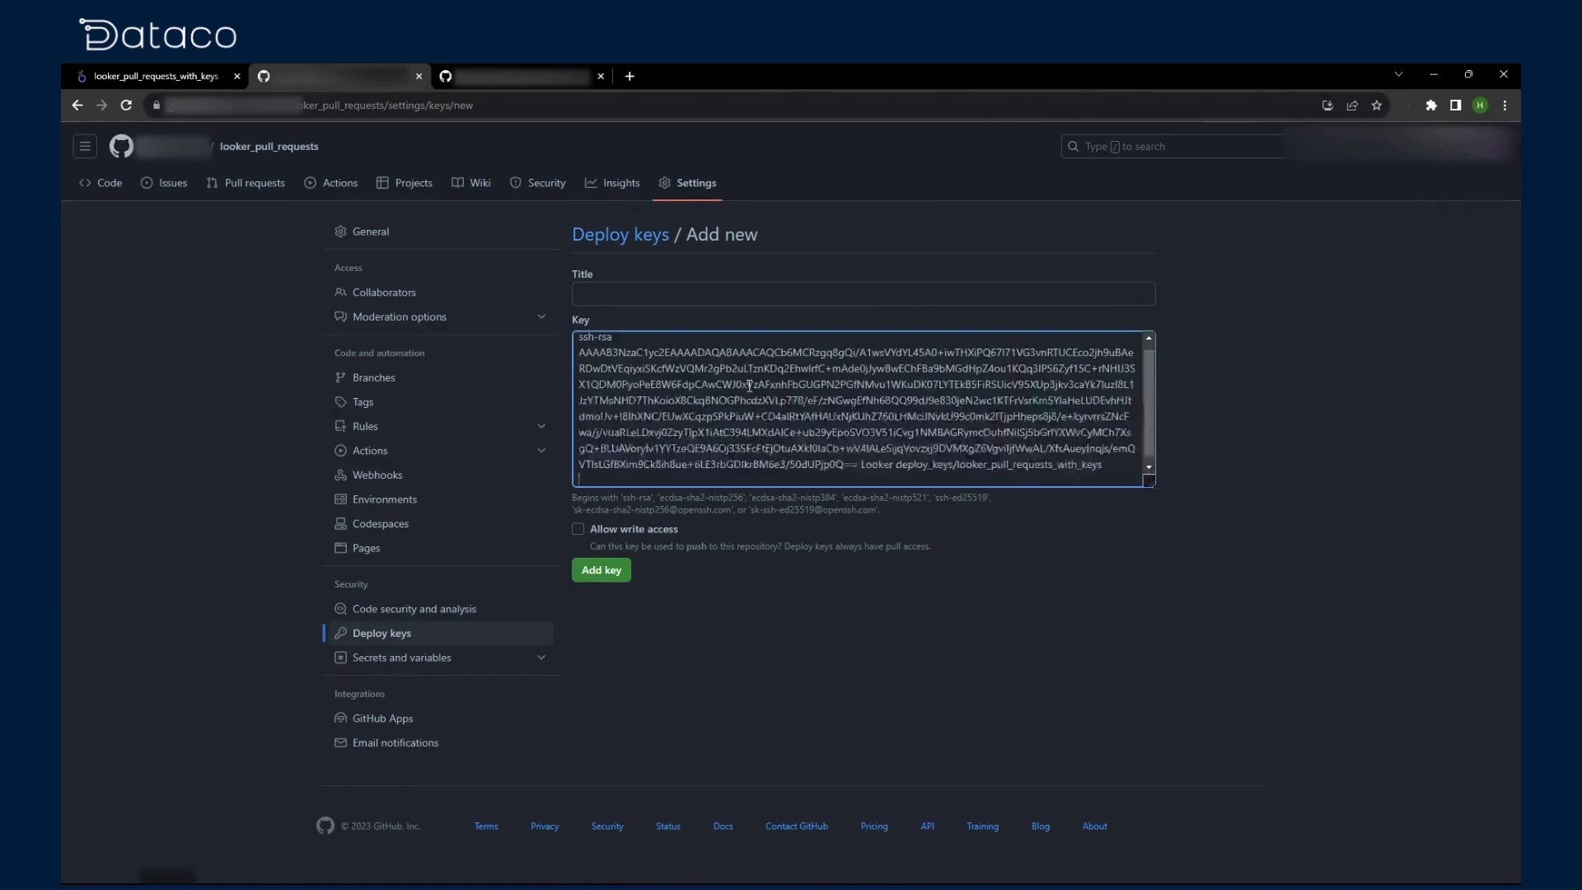
click(648, 291)
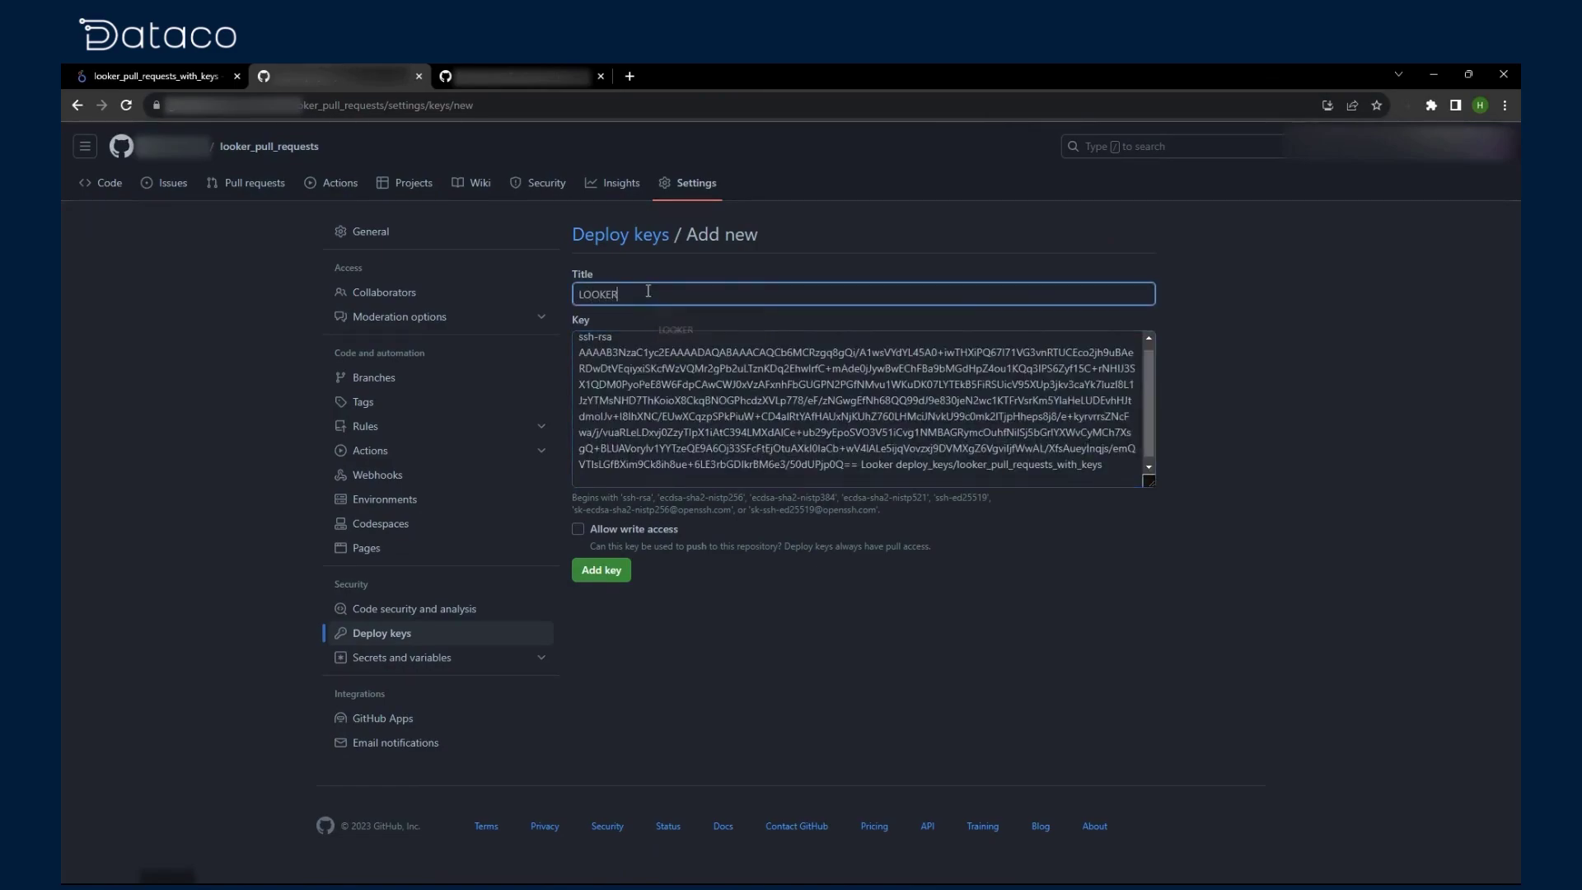
click(652, 650)
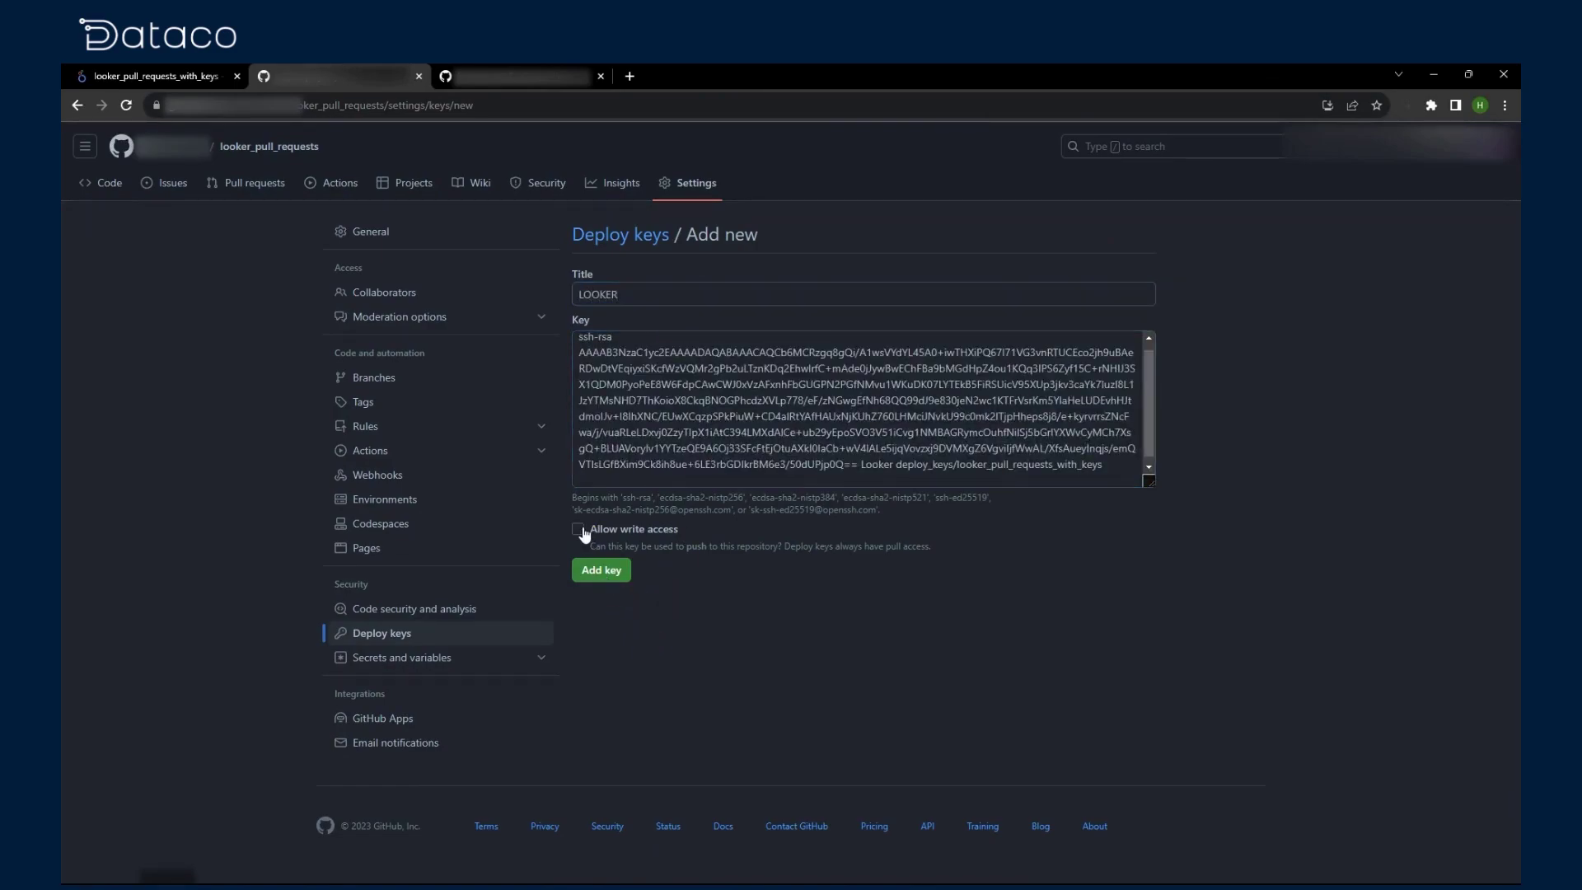
click(619, 562)
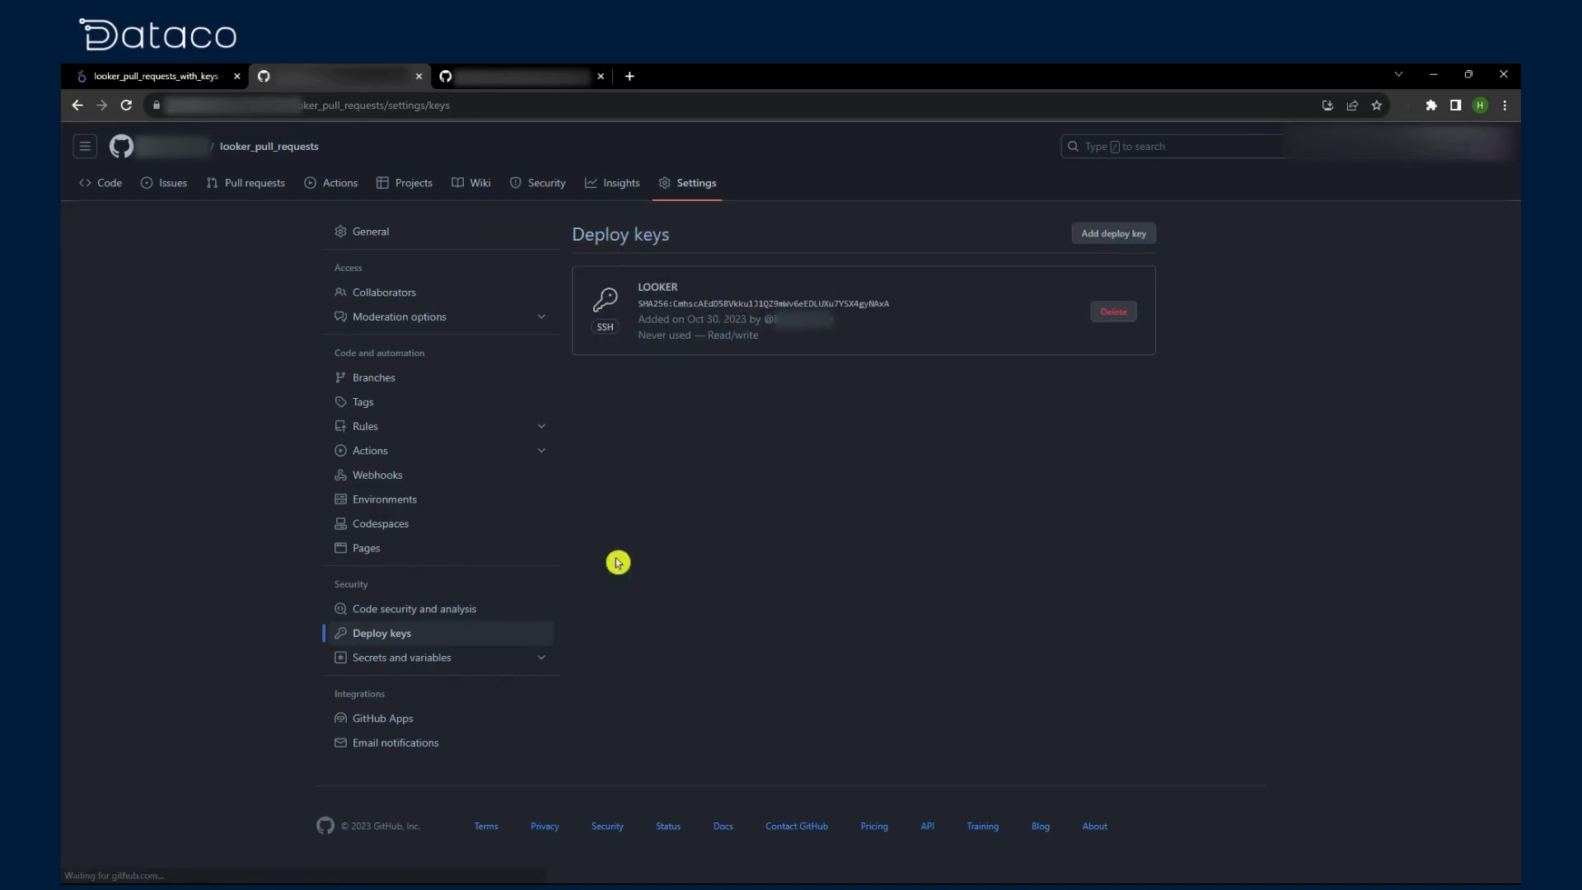
Step: Test and finalize the Git setup in Looker, then reload the GitHub repository
click(231, 74)
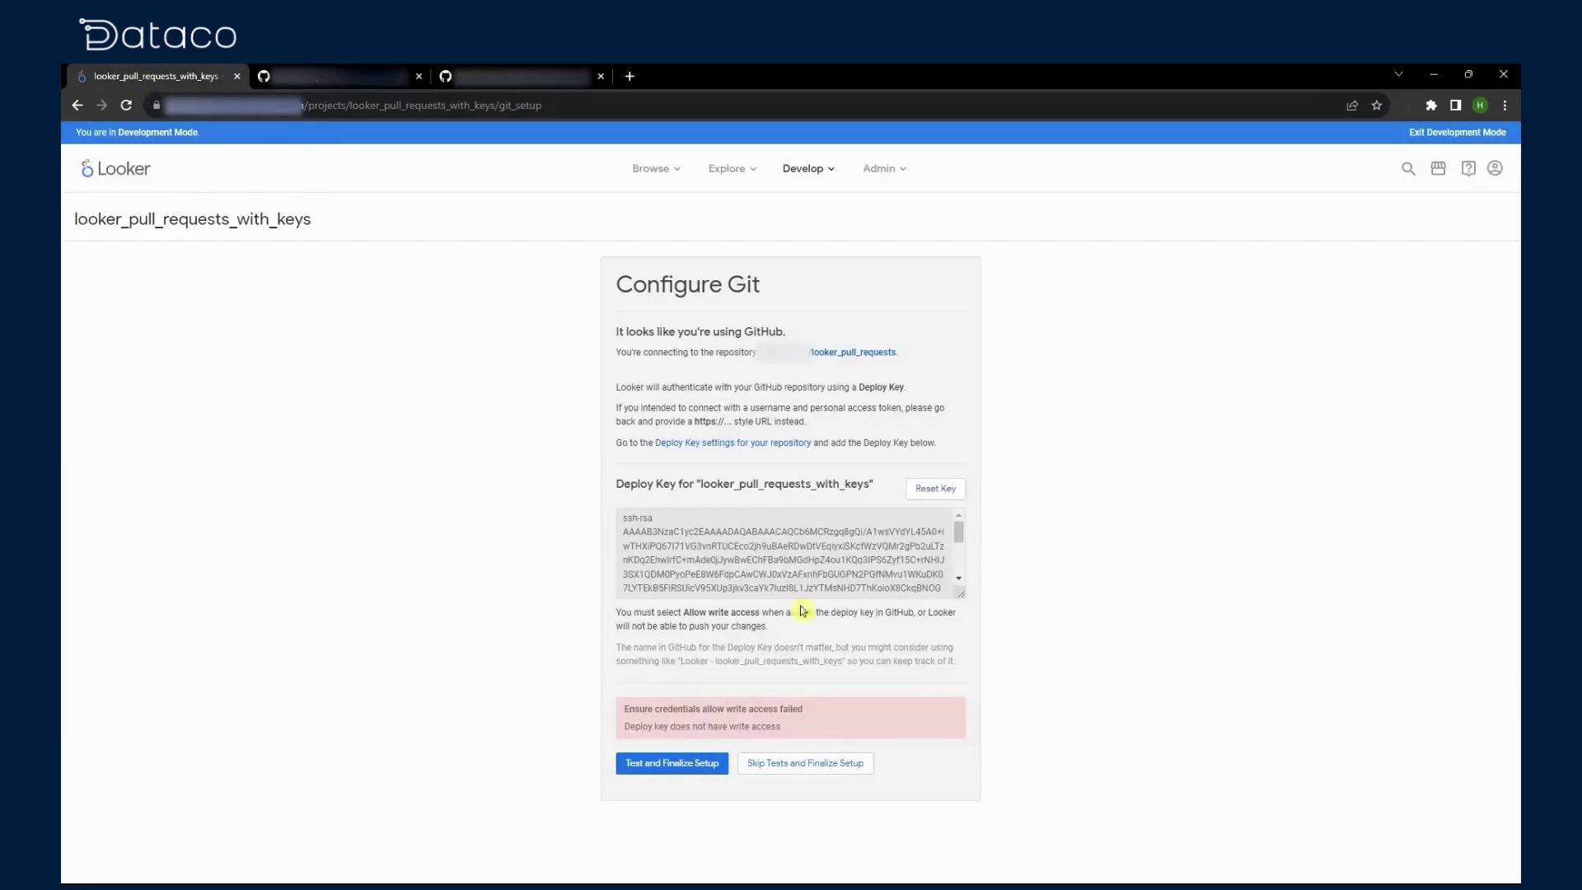
click(669, 773)
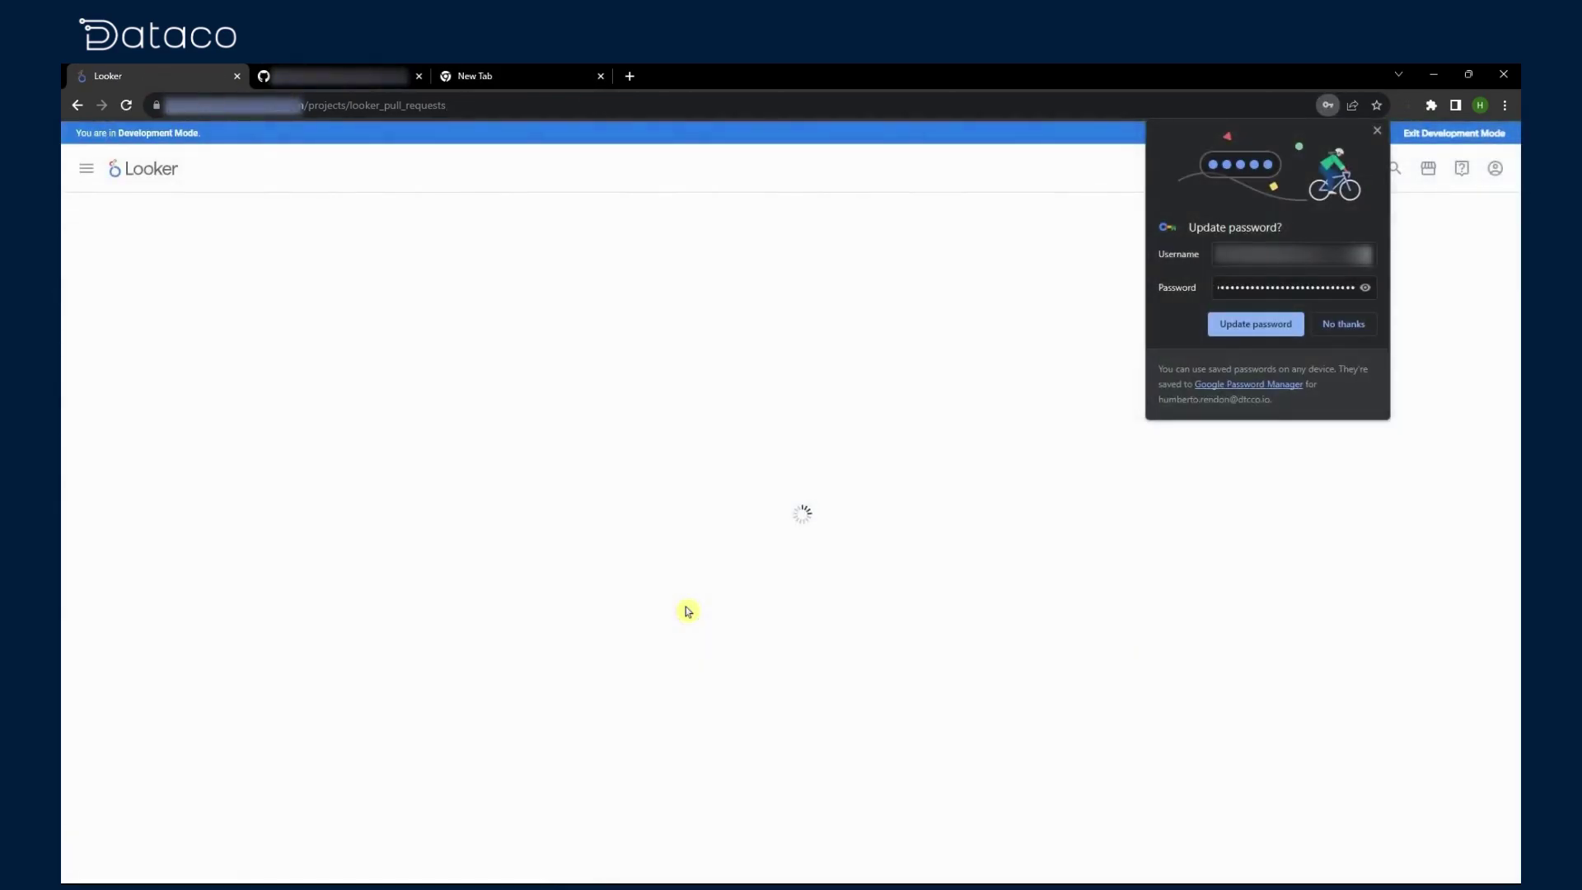
click(1342, 322)
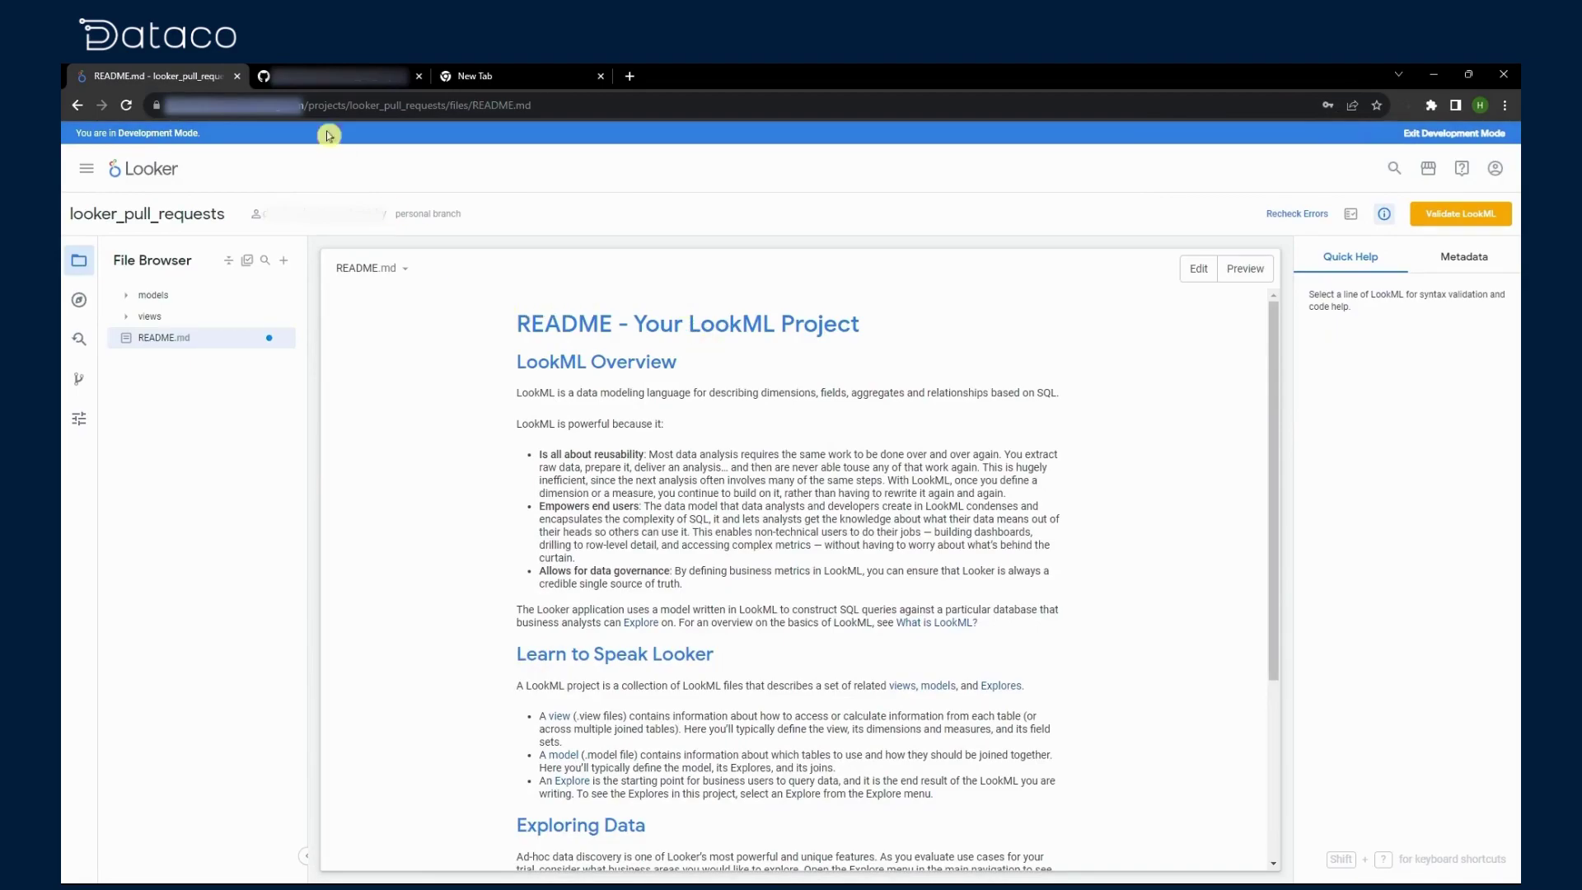
click(311, 77)
click(127, 106)
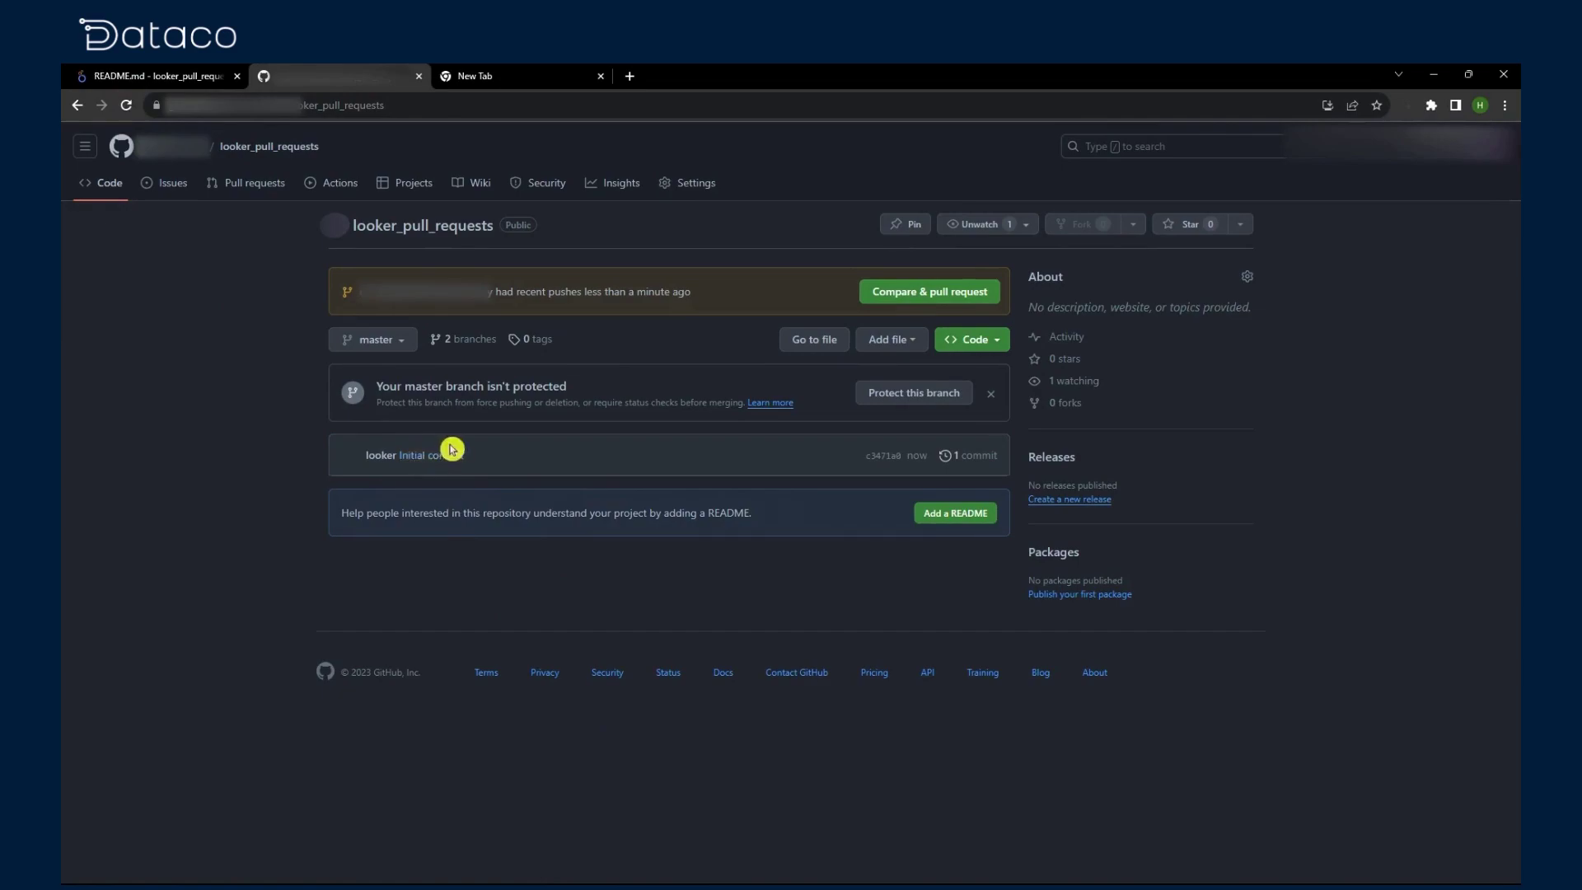
Step: Inspect the Initial commit on master and the merge commit on the personal branch
click(451, 449)
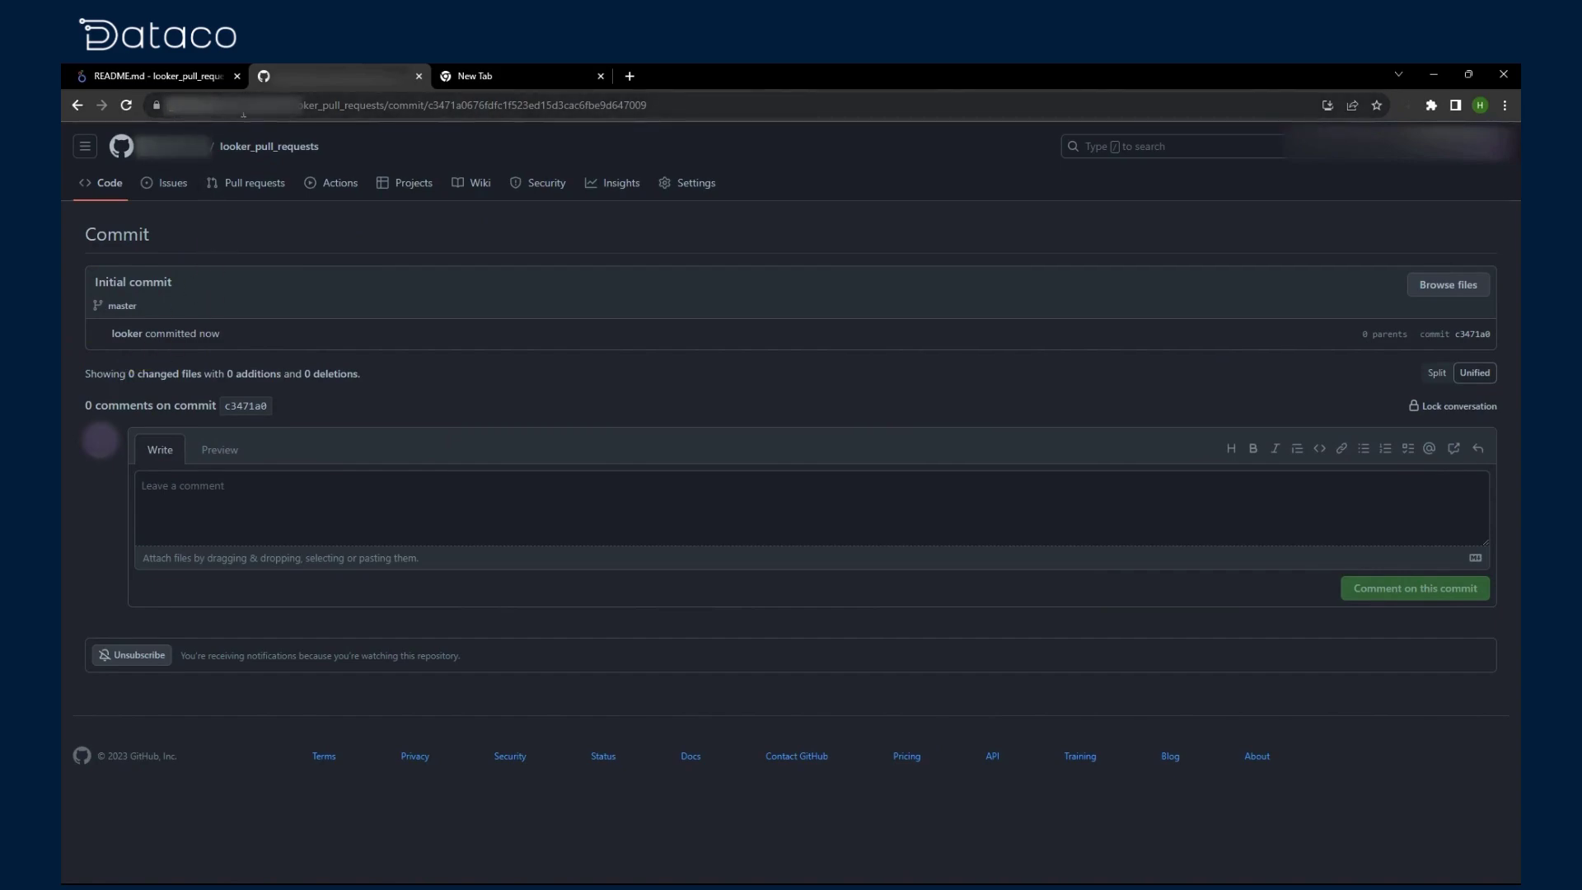
click(106, 191)
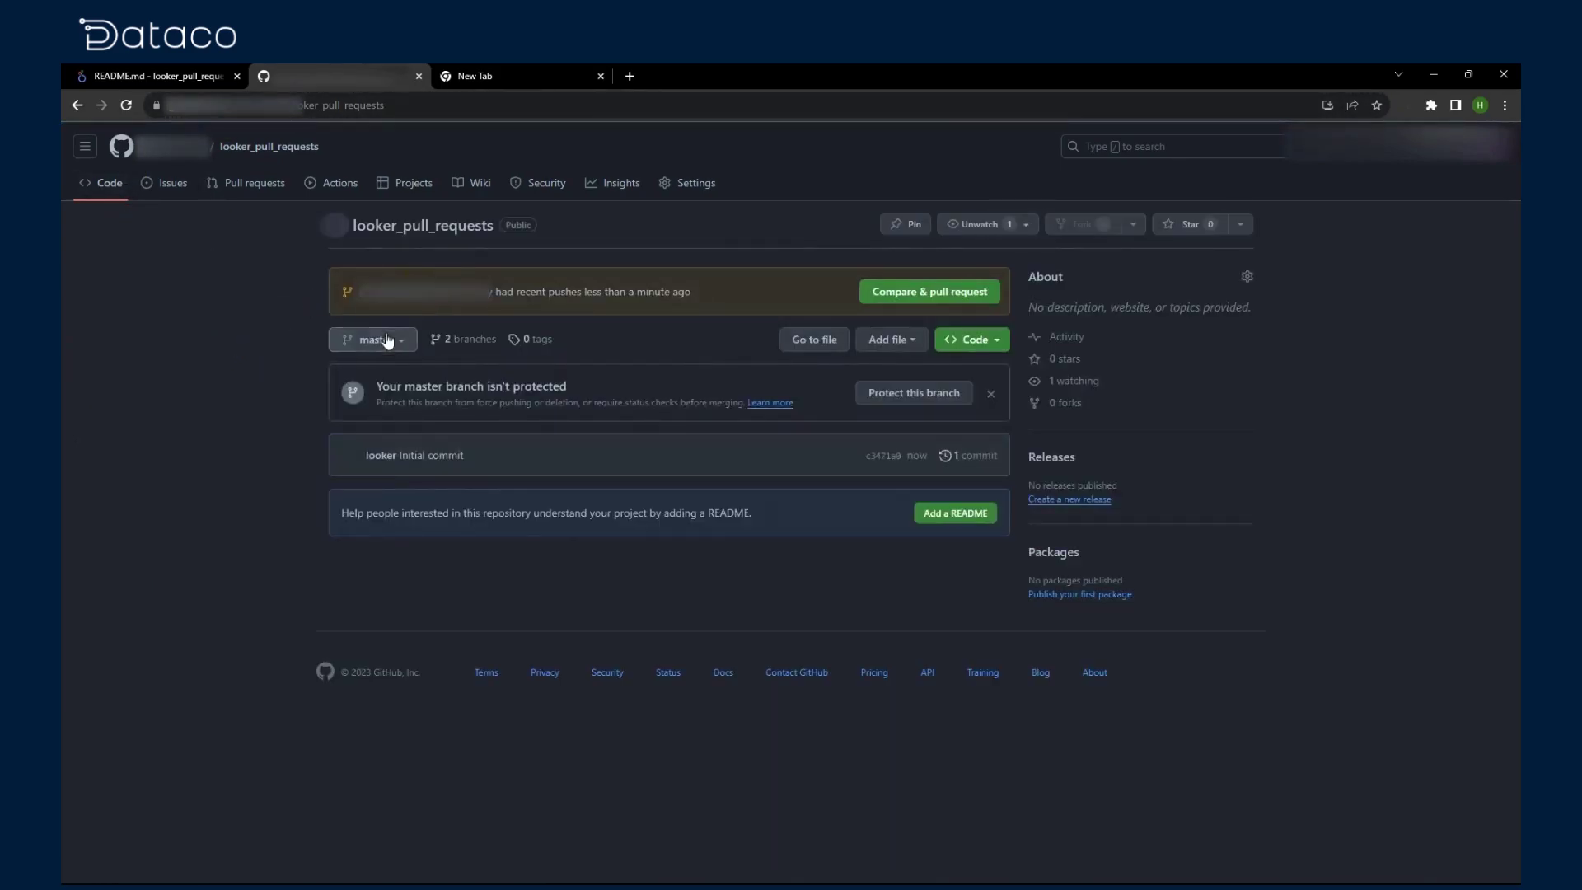
click(386, 340)
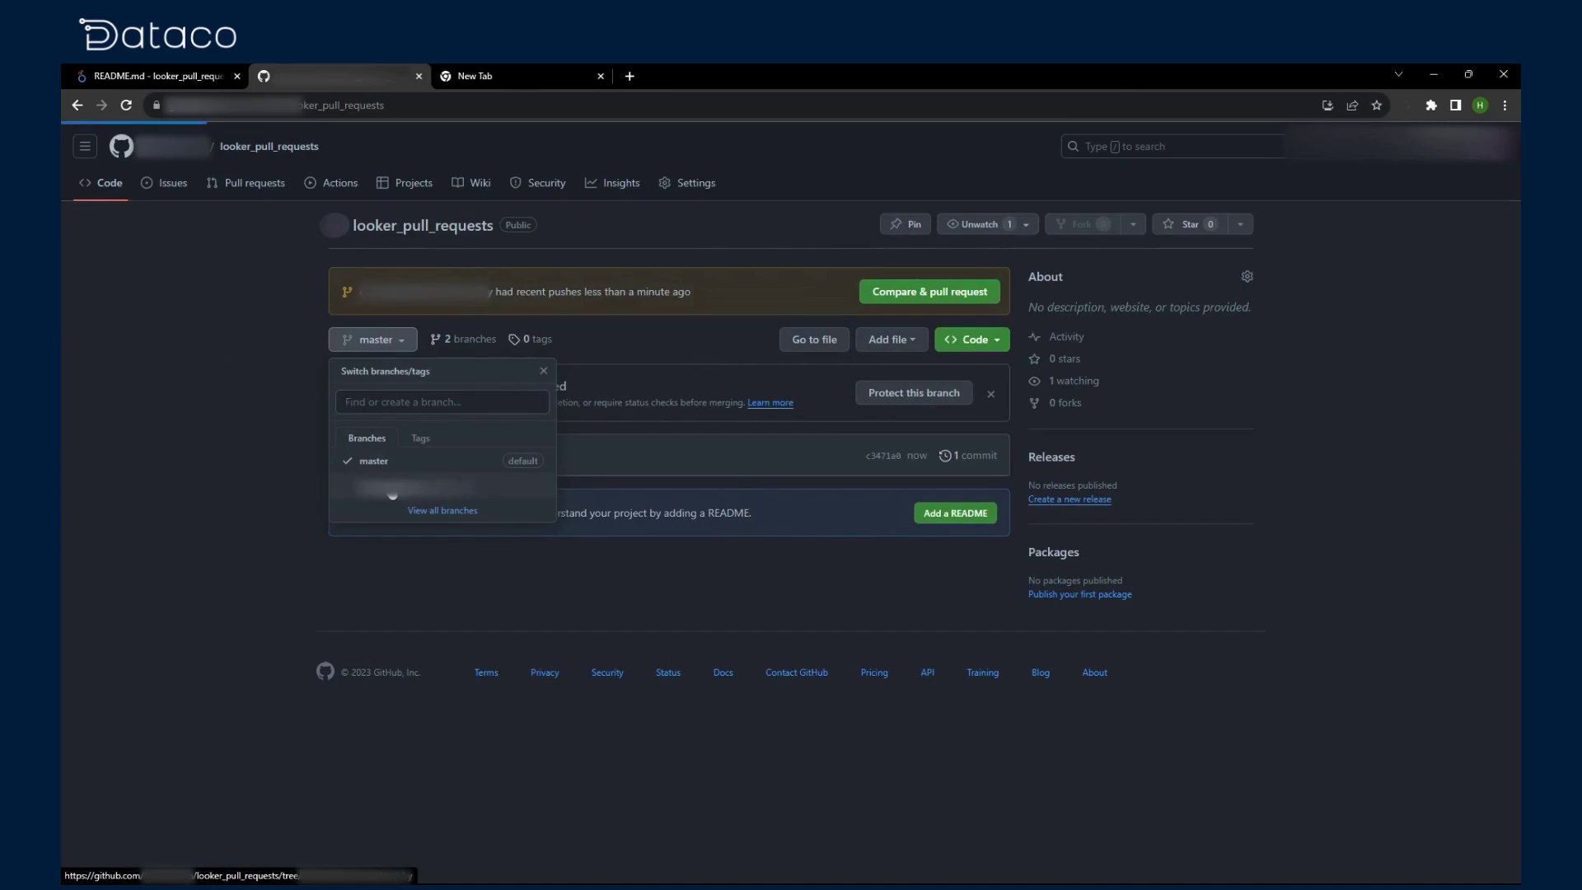
click(389, 491)
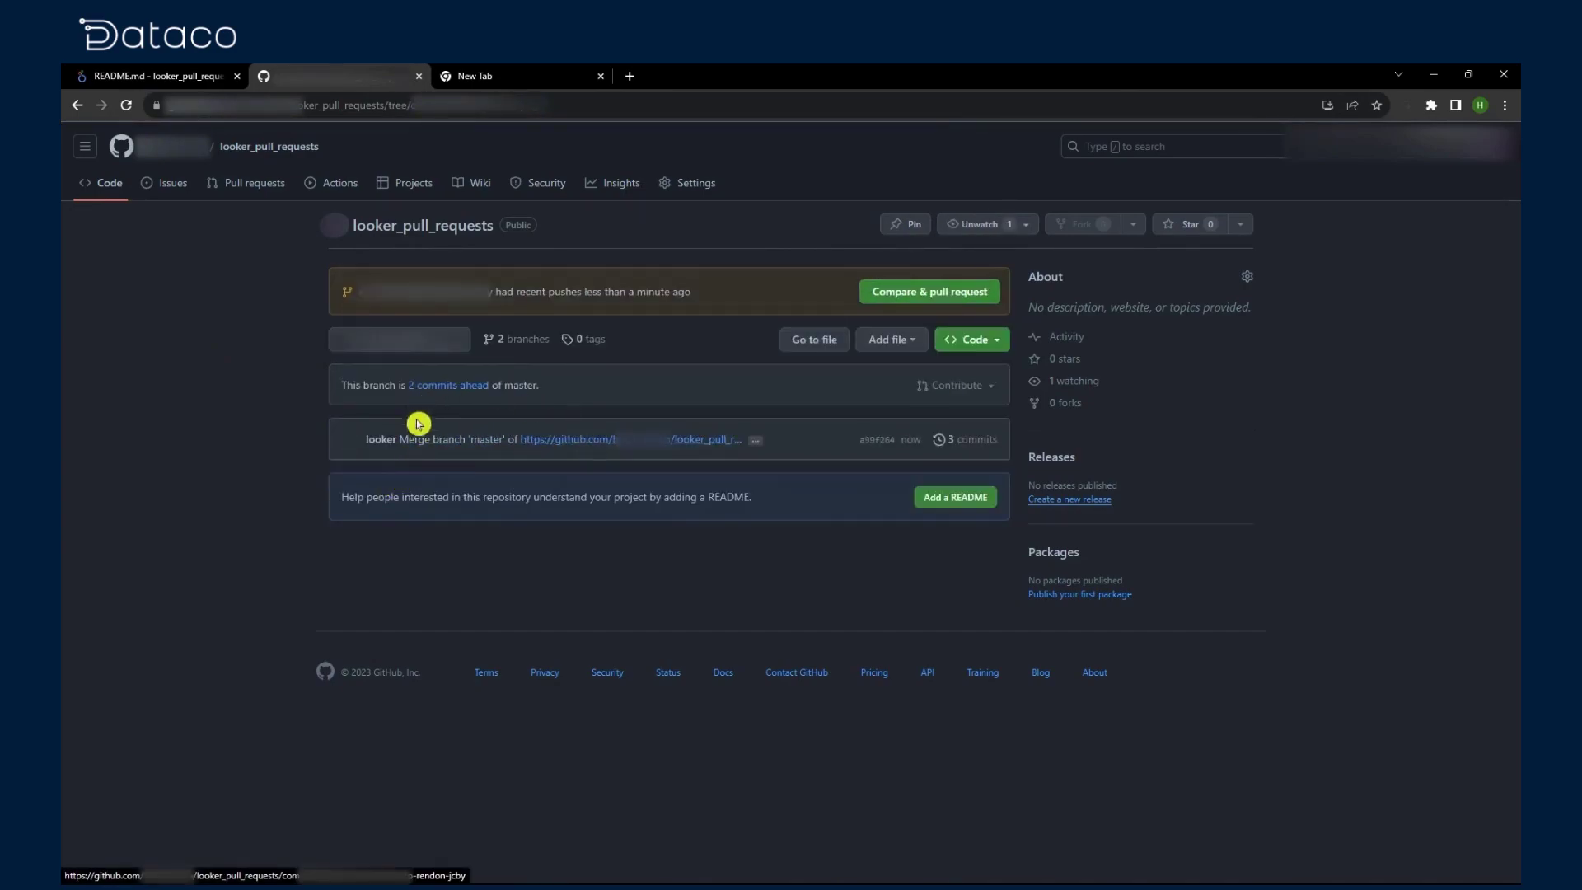
click(421, 447)
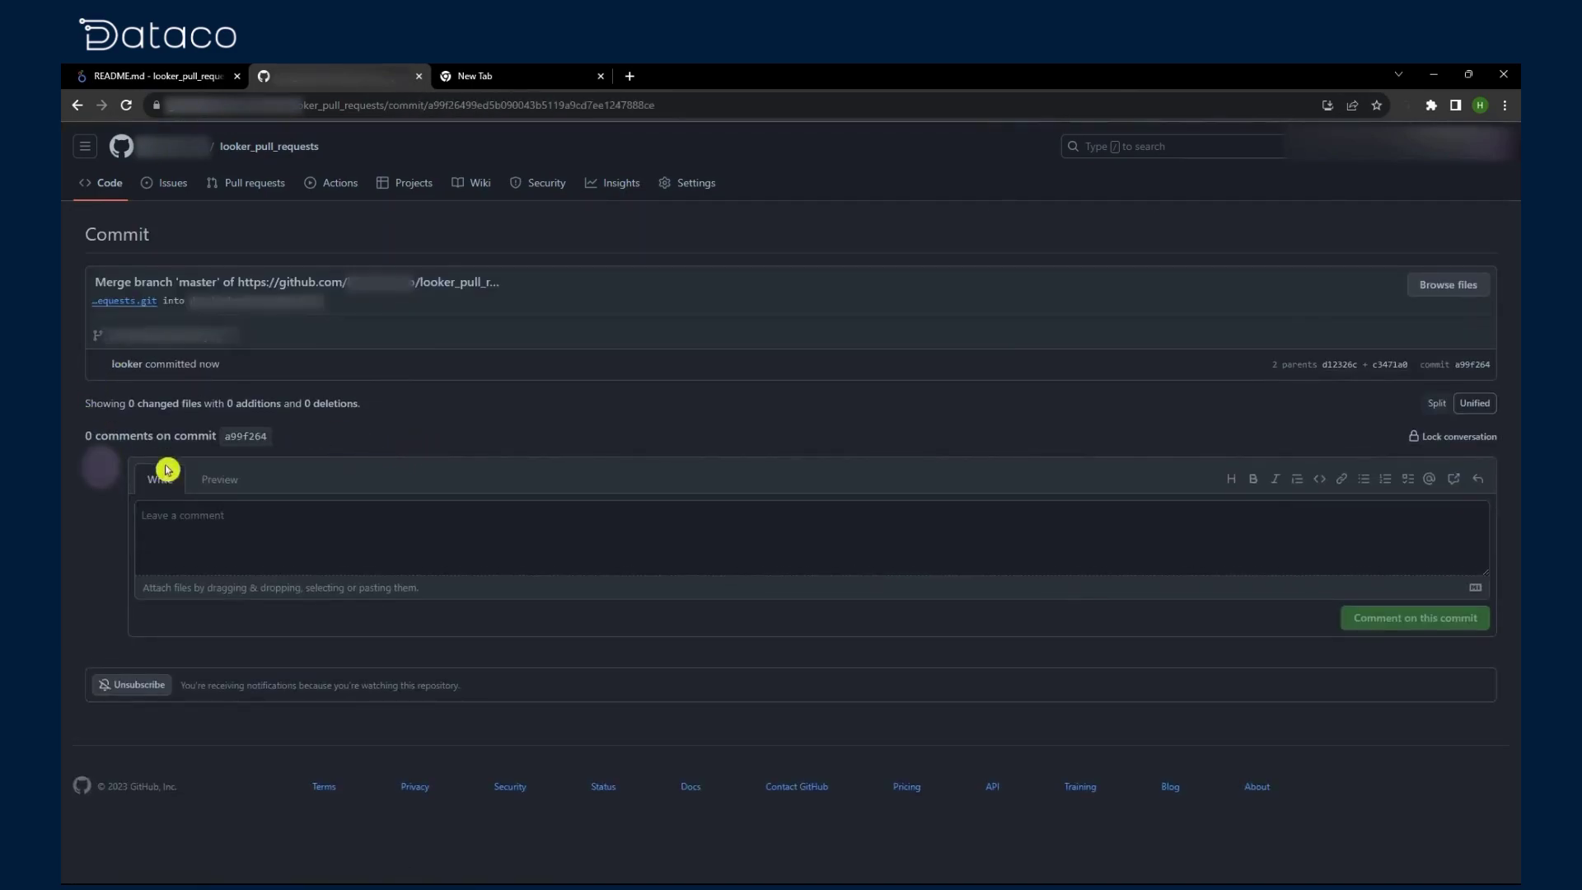
click(101, 185)
click(157, 76)
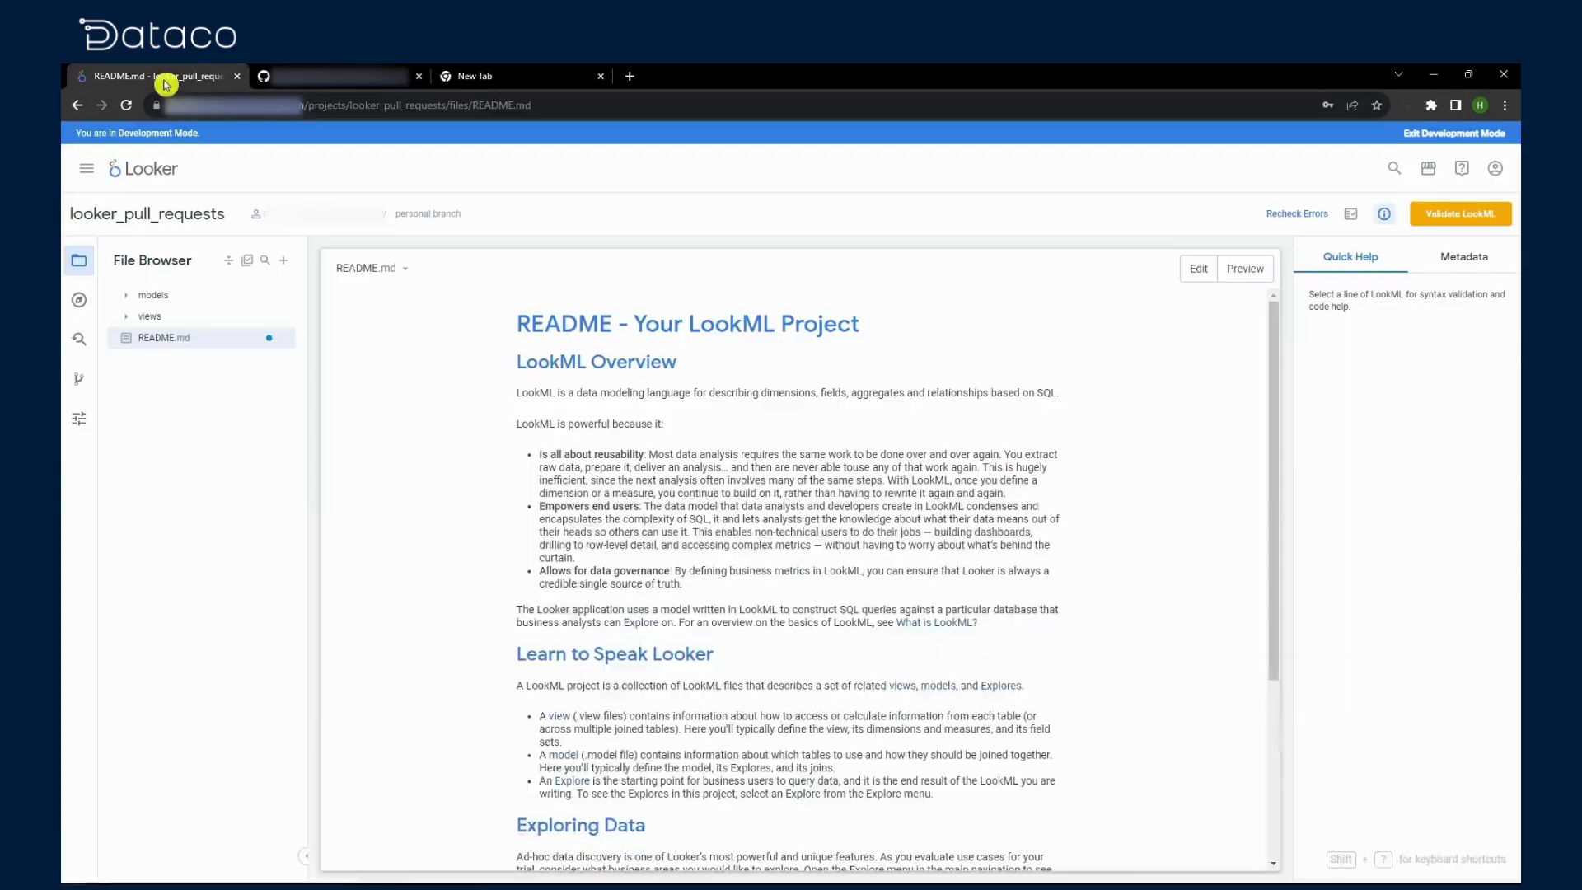
Step: Validate the LookML, commit with message 'commit 1', and deploy to production
click(1452, 219)
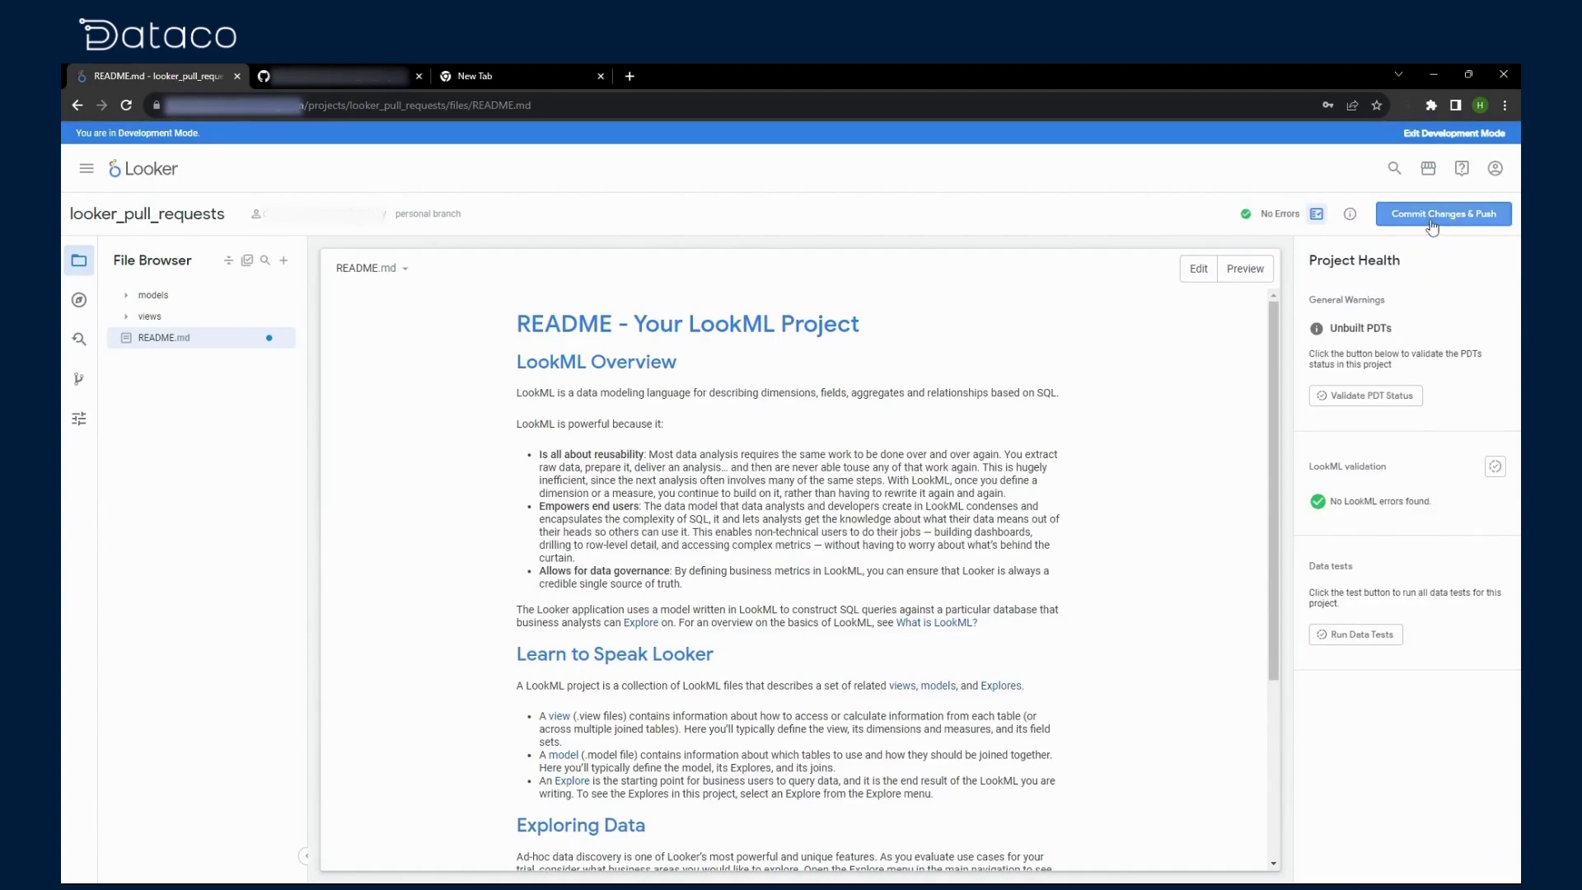
click(1434, 216)
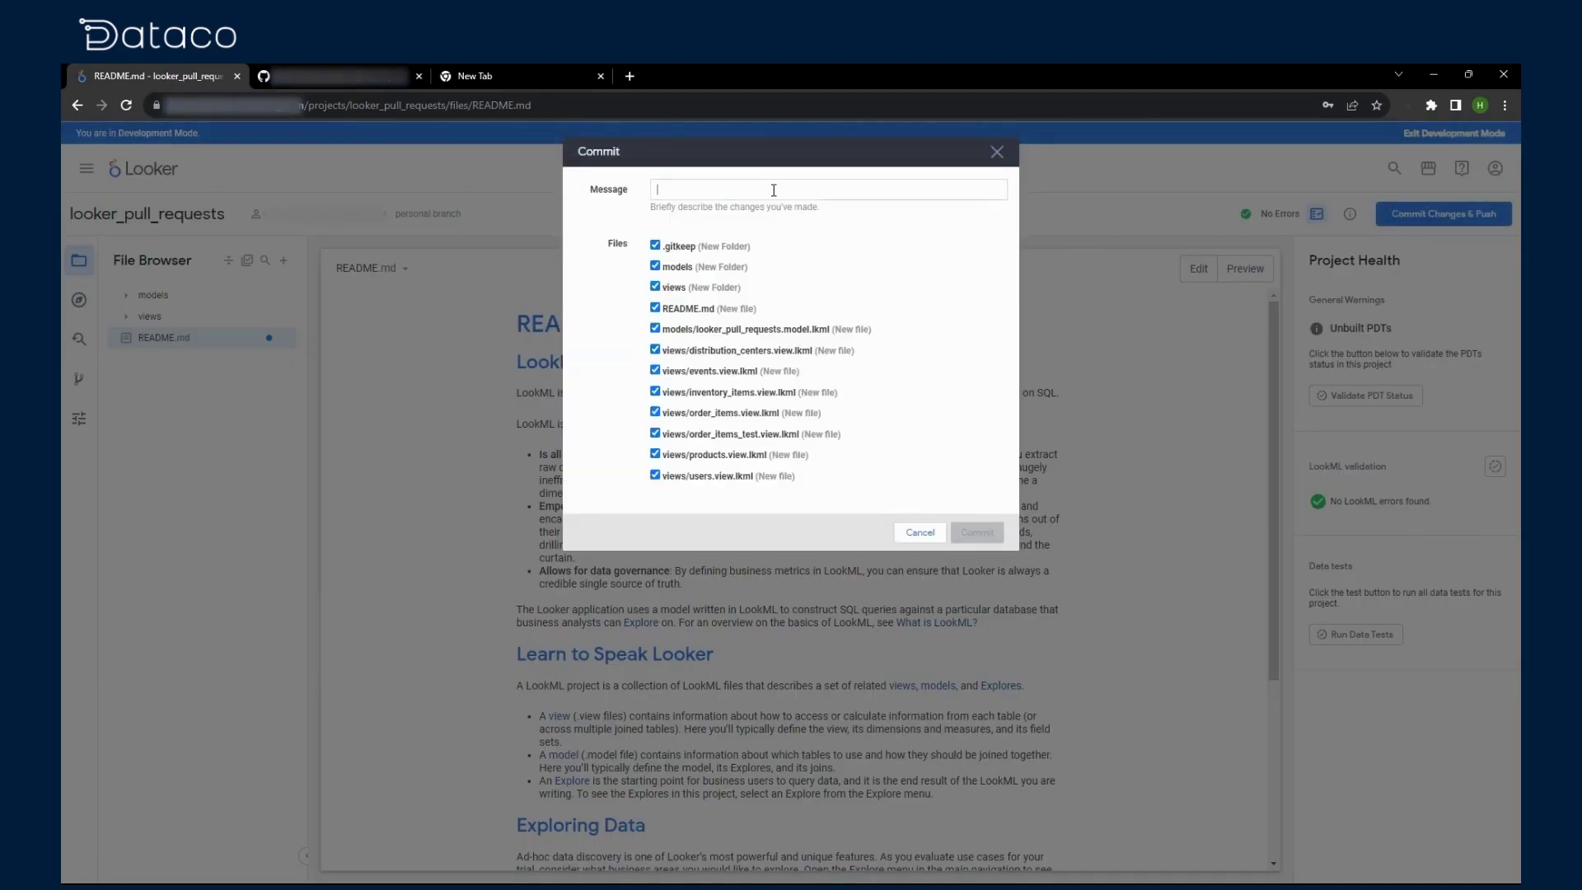
text(commit 1)
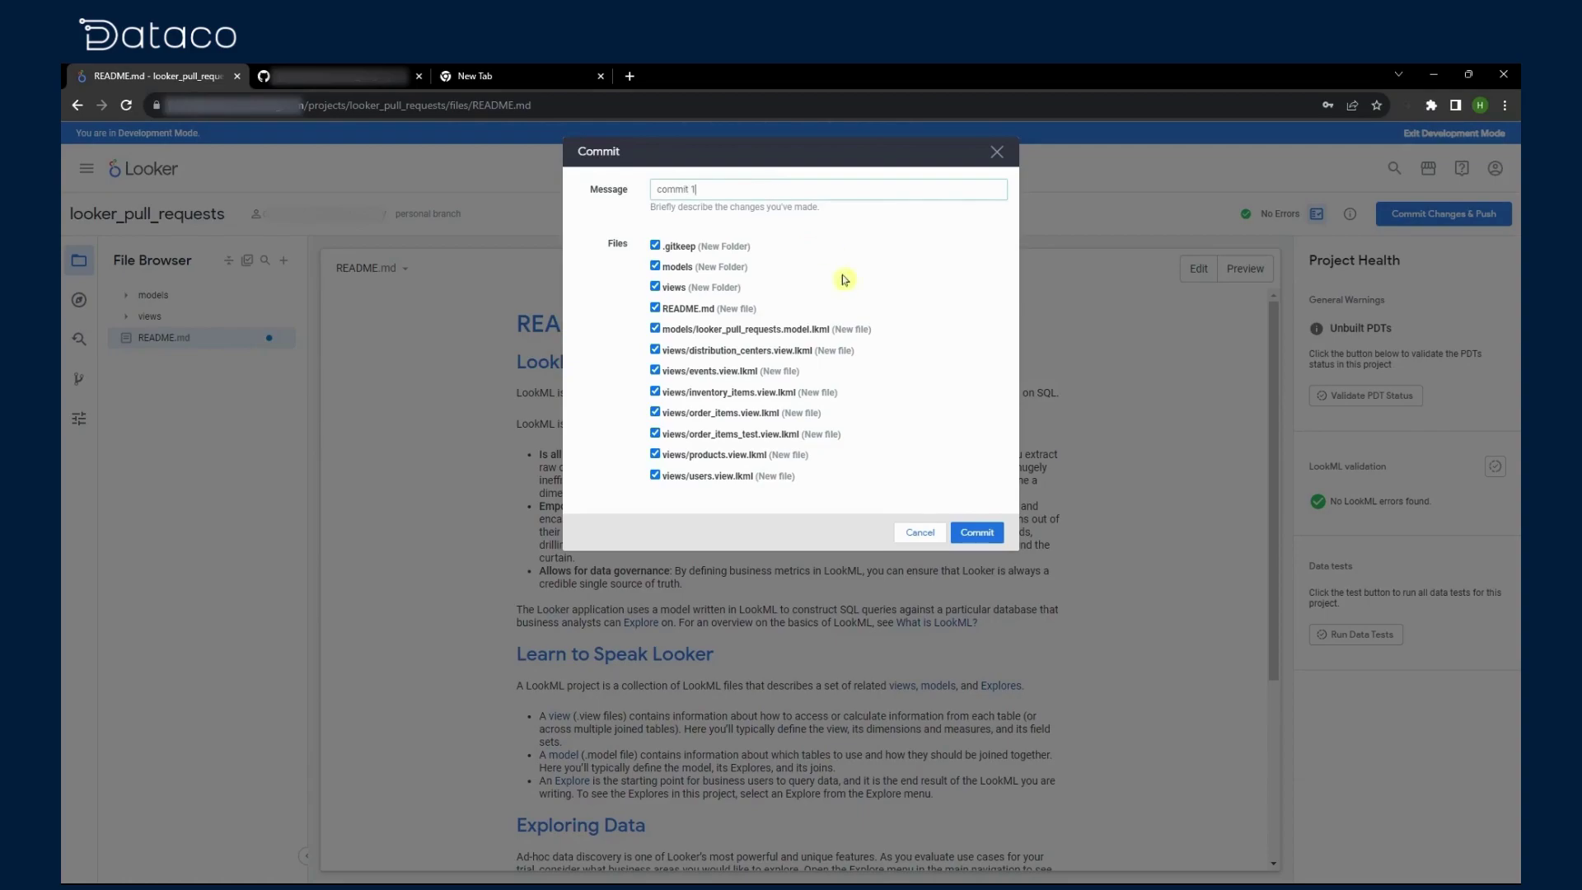
click(974, 531)
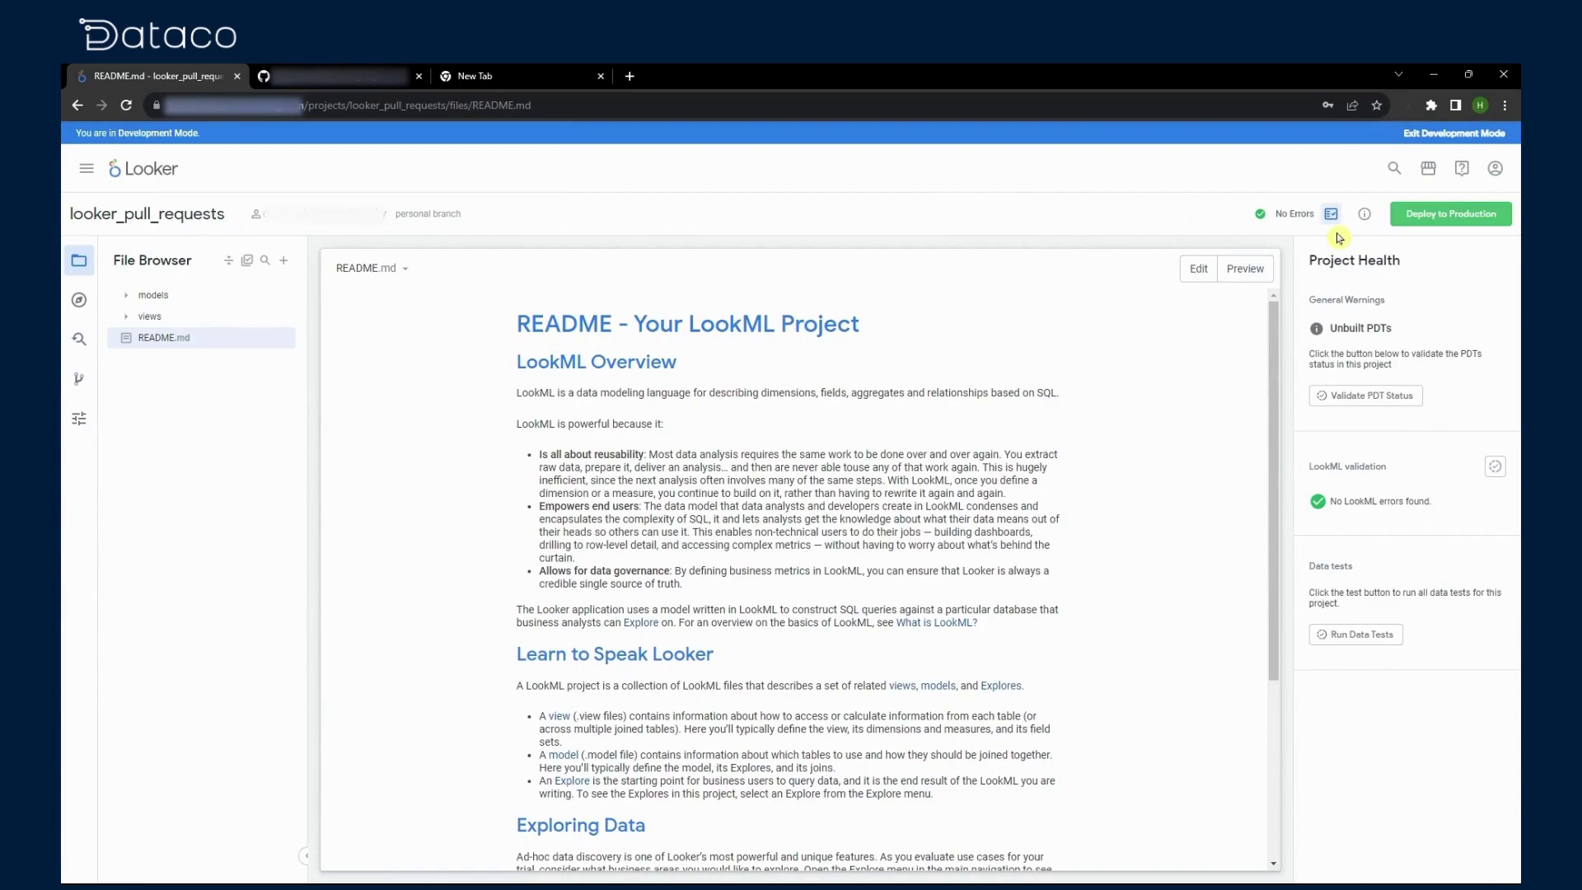
click(1419, 221)
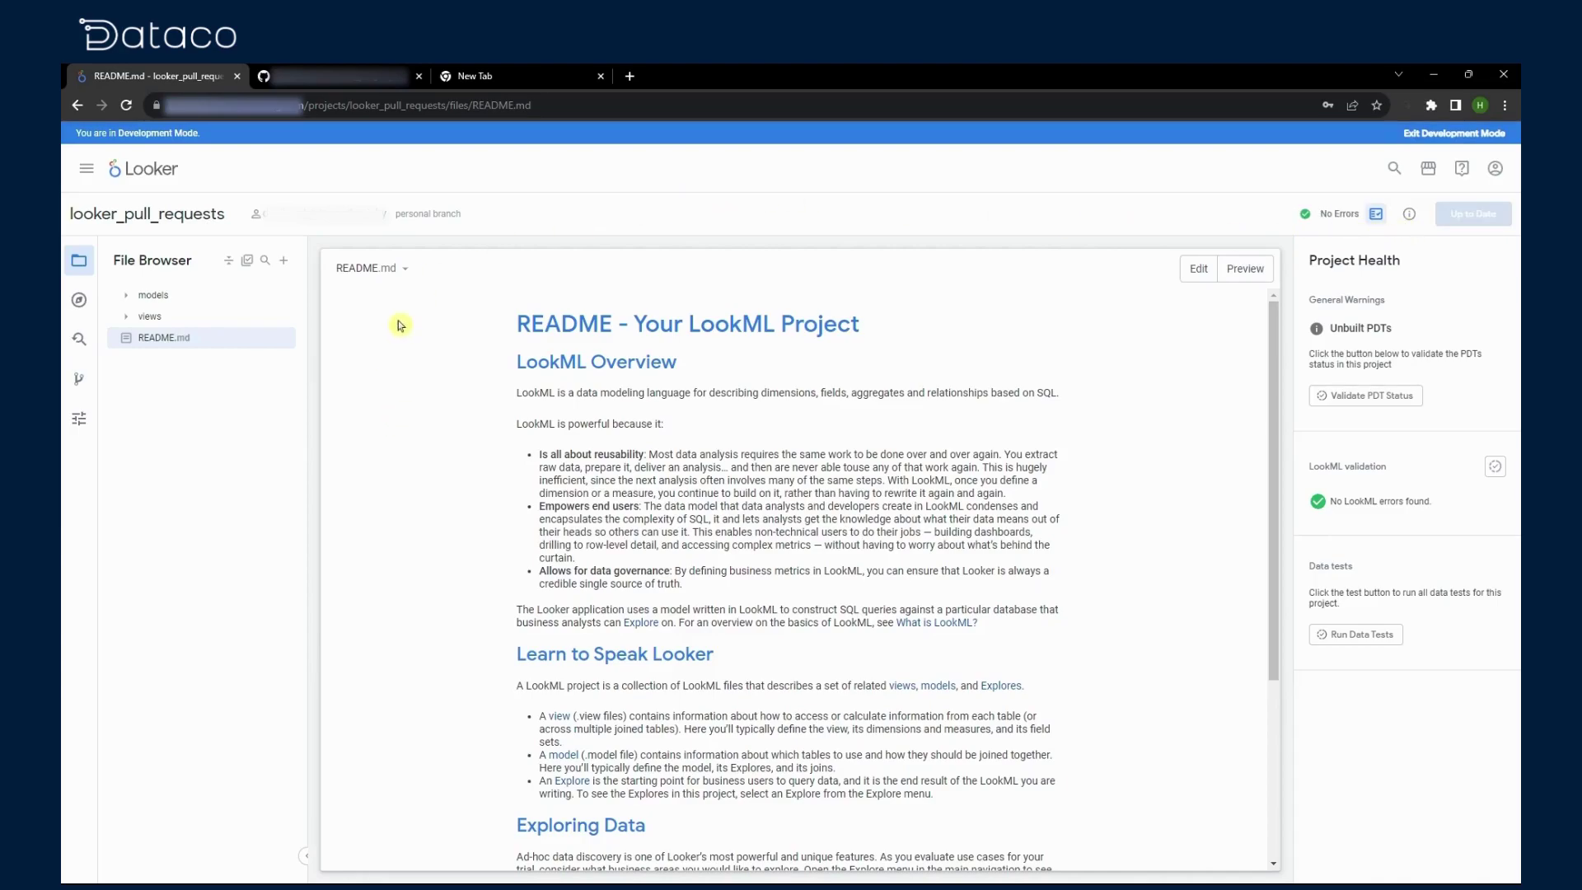
click(329, 76)
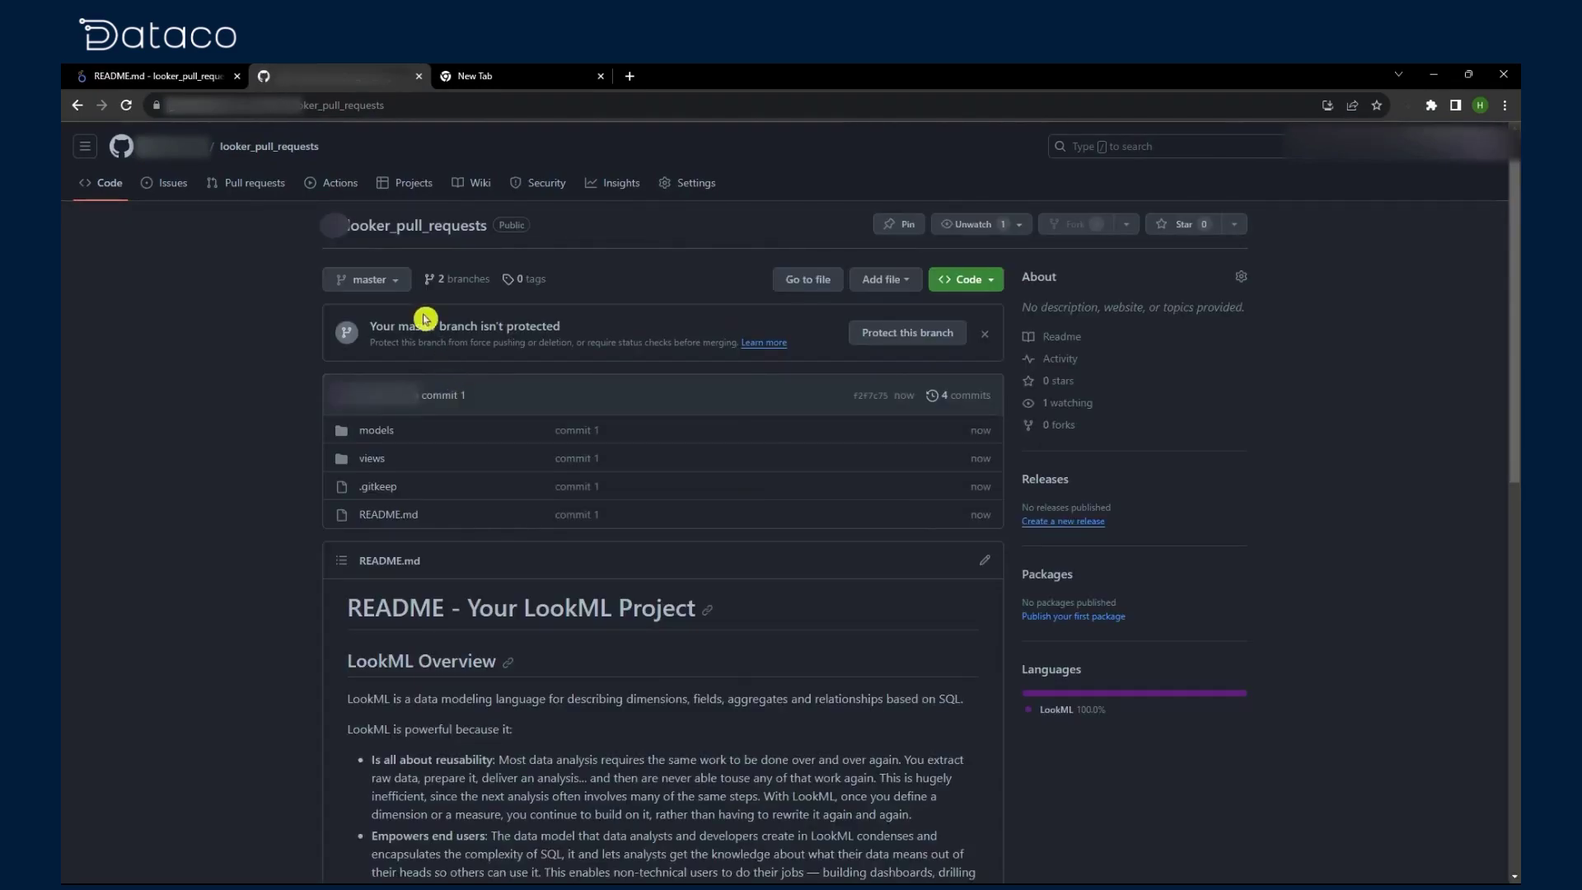
Step: Scroll through the rendered README on GitHub, then return to Looker's README.md
scroll(626, 618, down, 5)
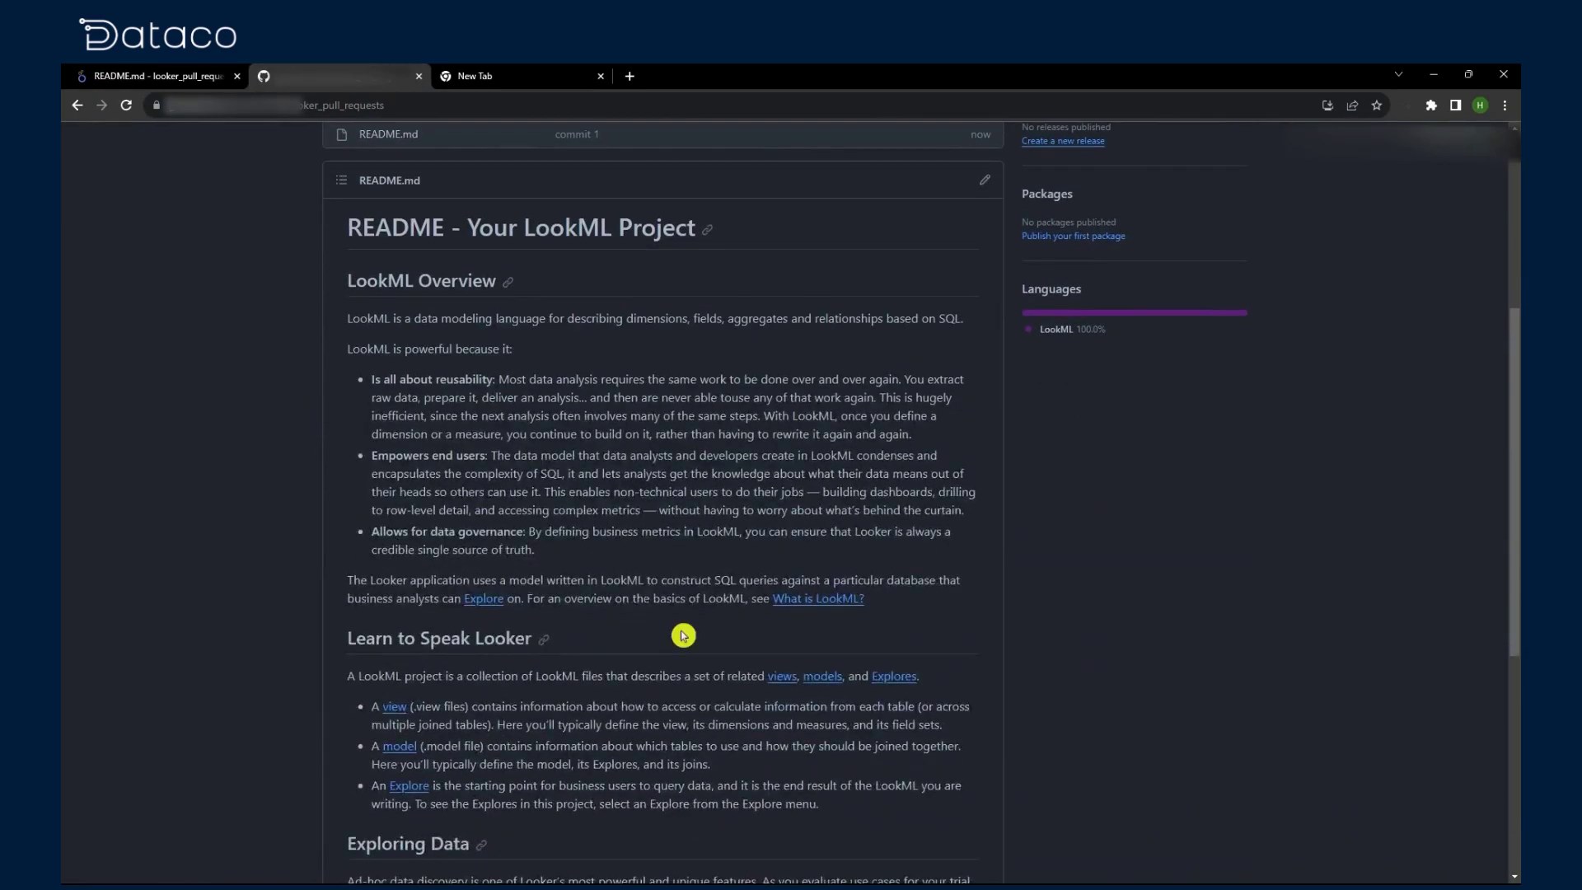
scroll(683, 635, up, 5)
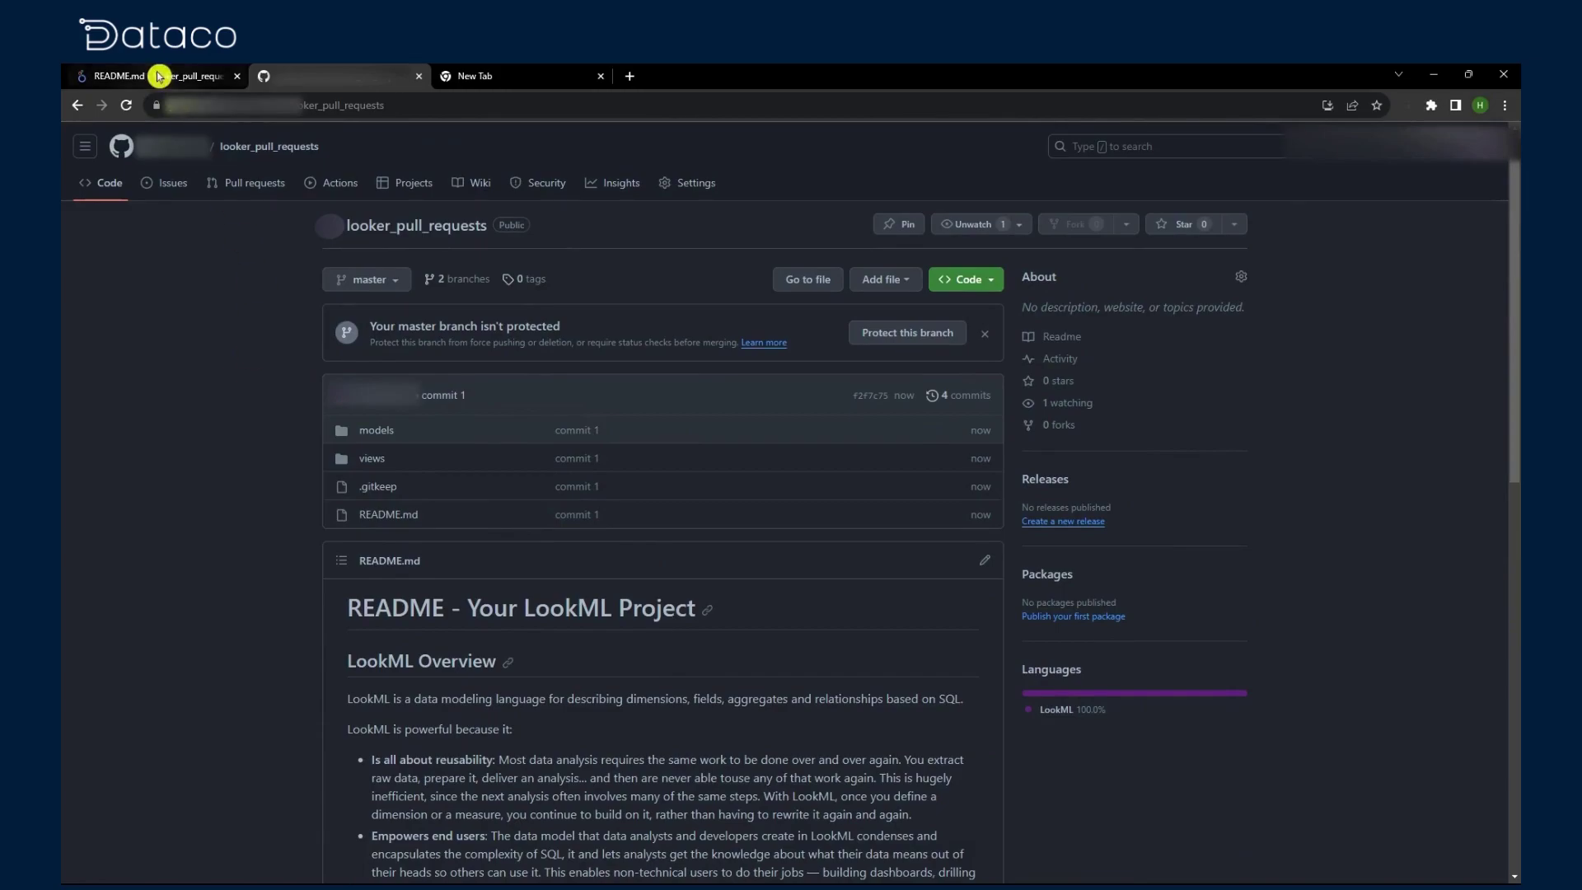
click(160, 76)
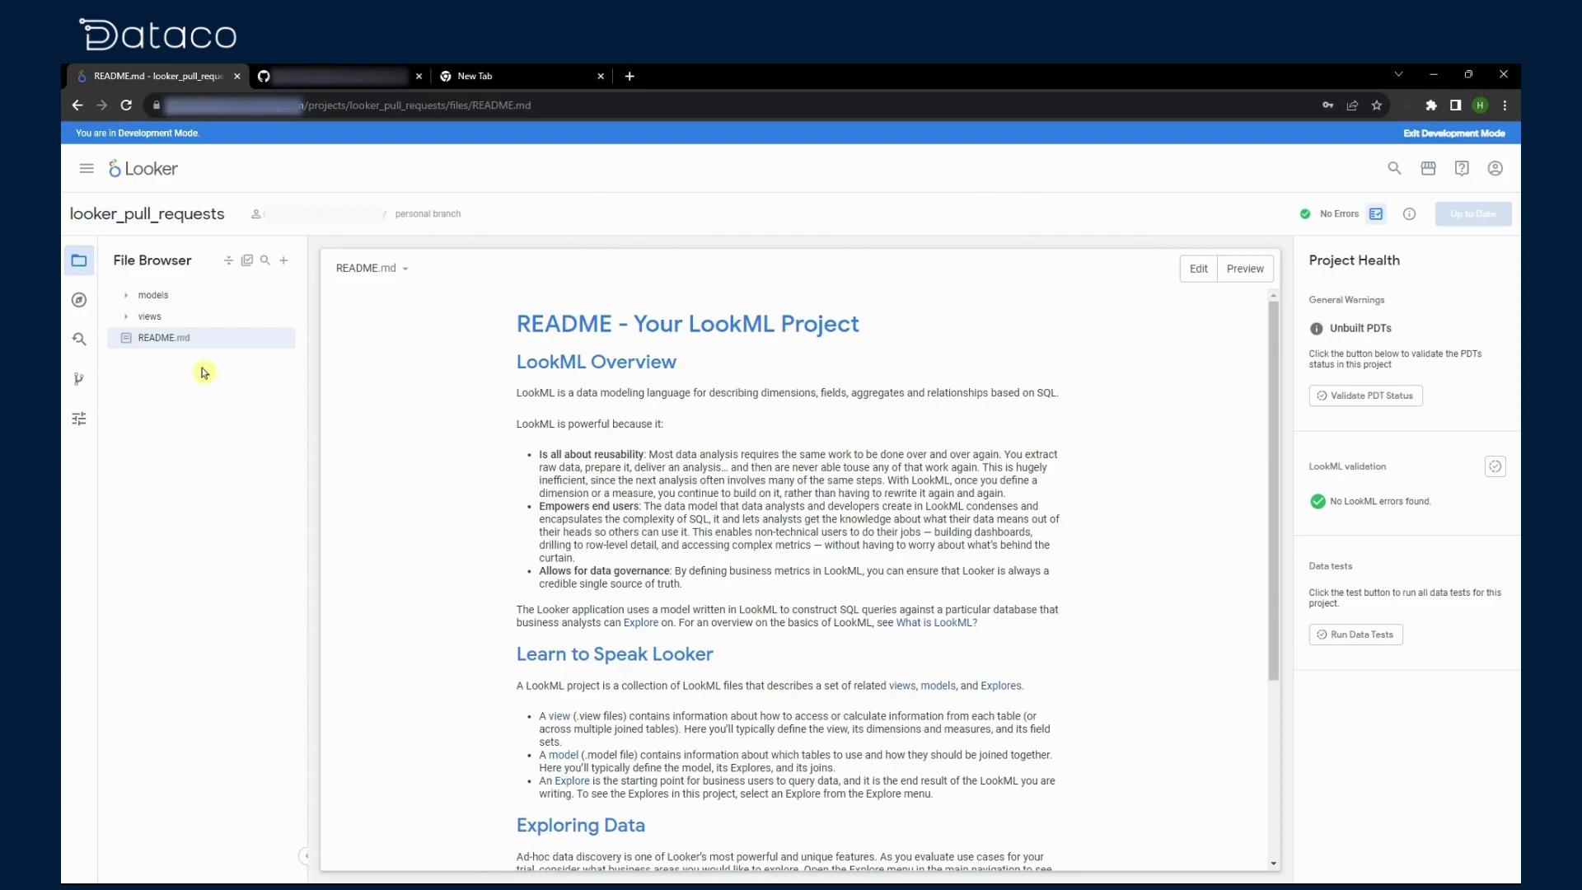
Step: Set GitHub Integration to Pull Requests Recommended, save the project configuration, and return to README.md
click(78, 420)
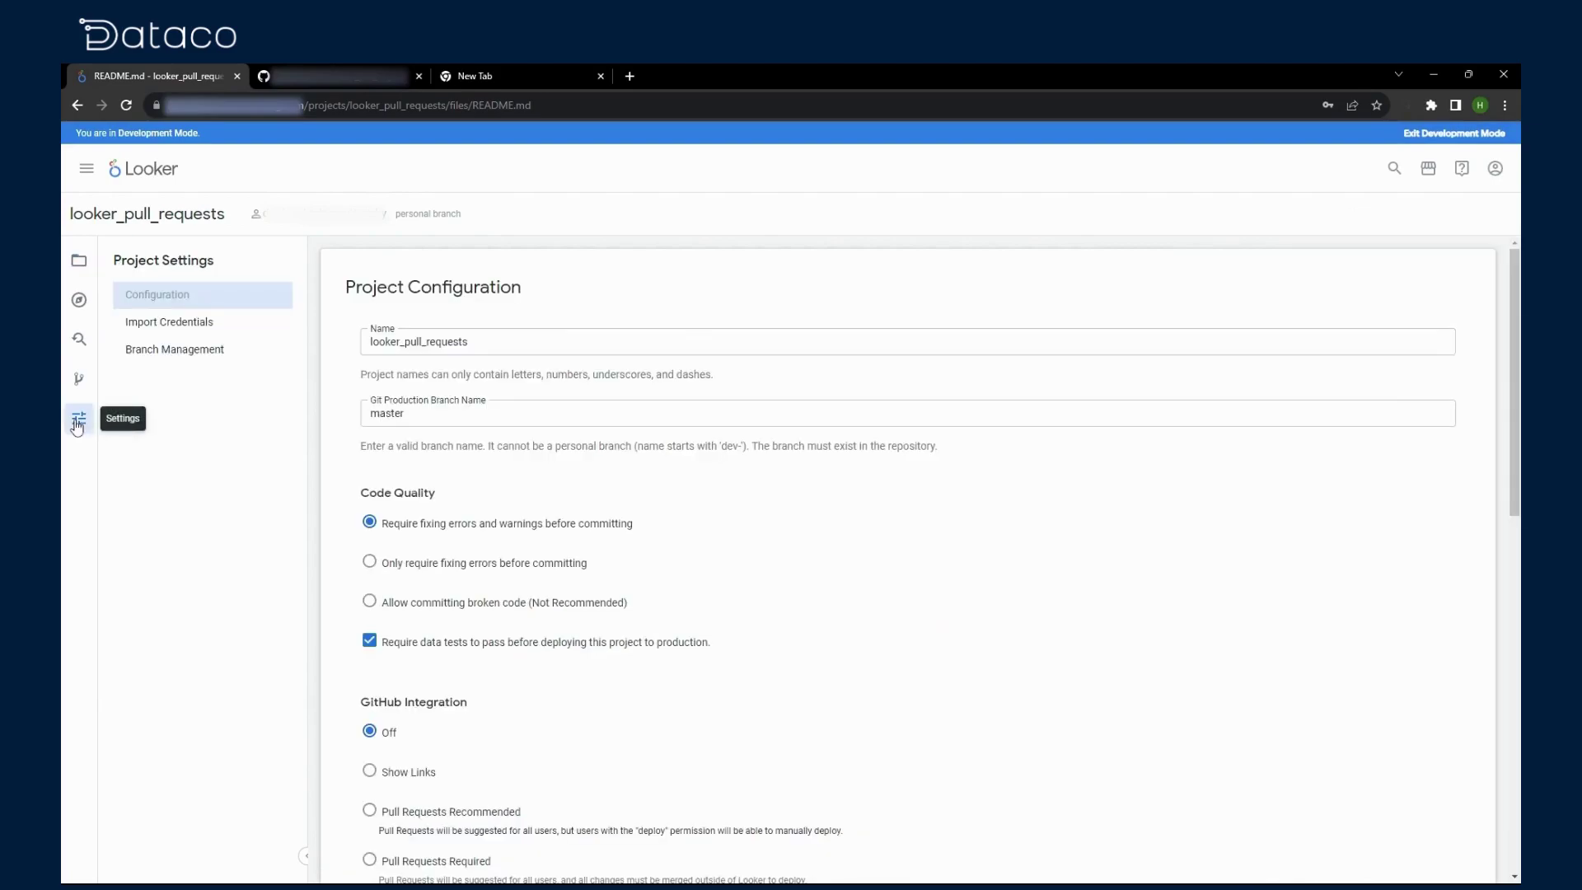
scroll(582, 570, down, 2)
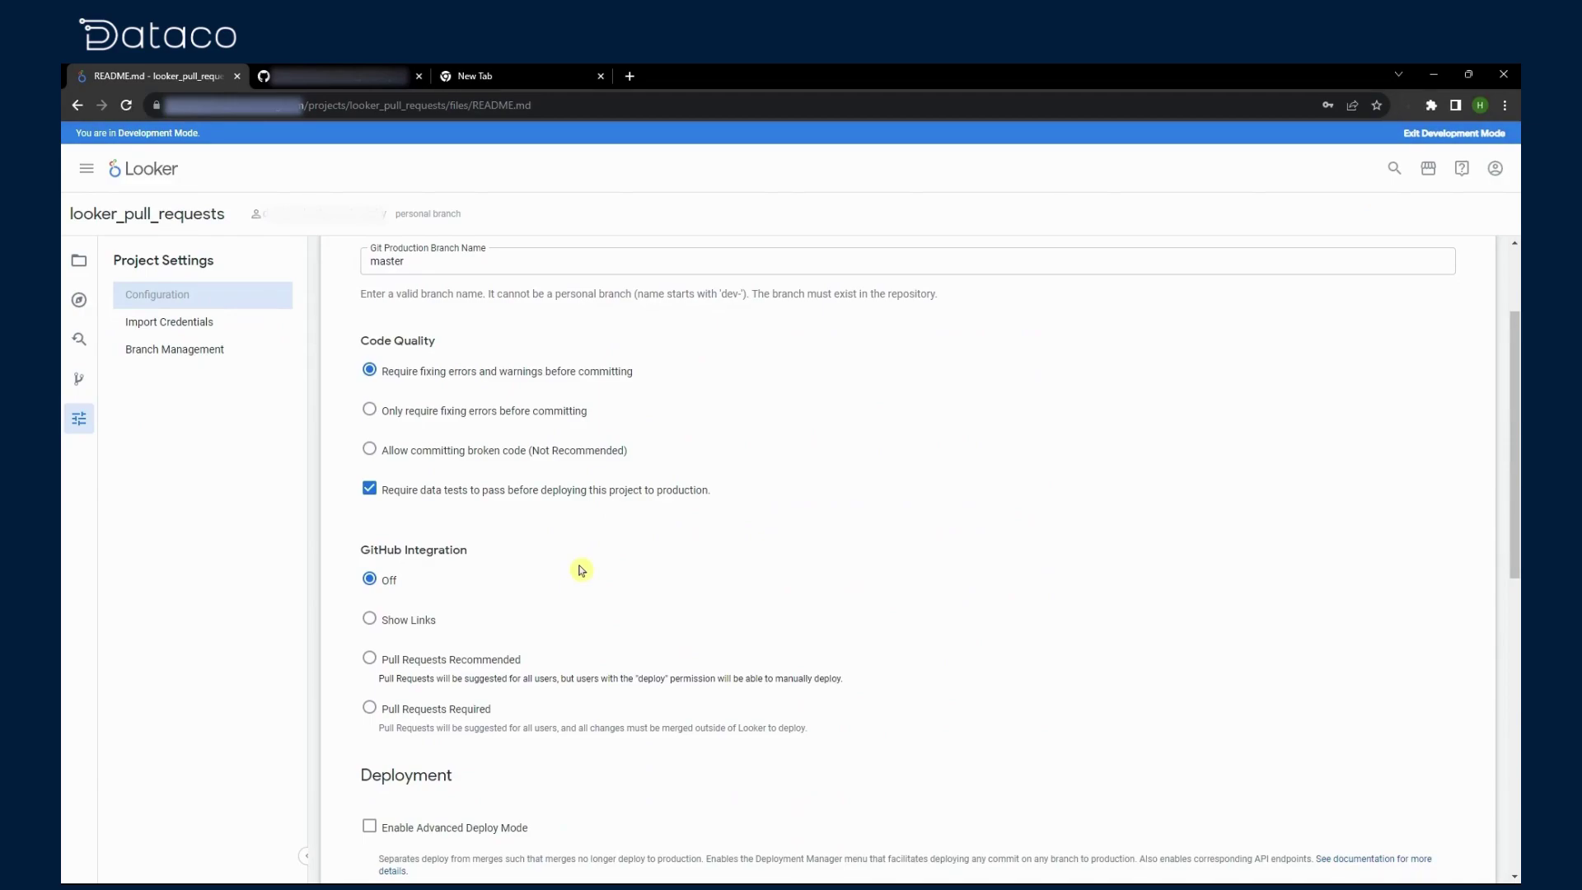
click(430, 663)
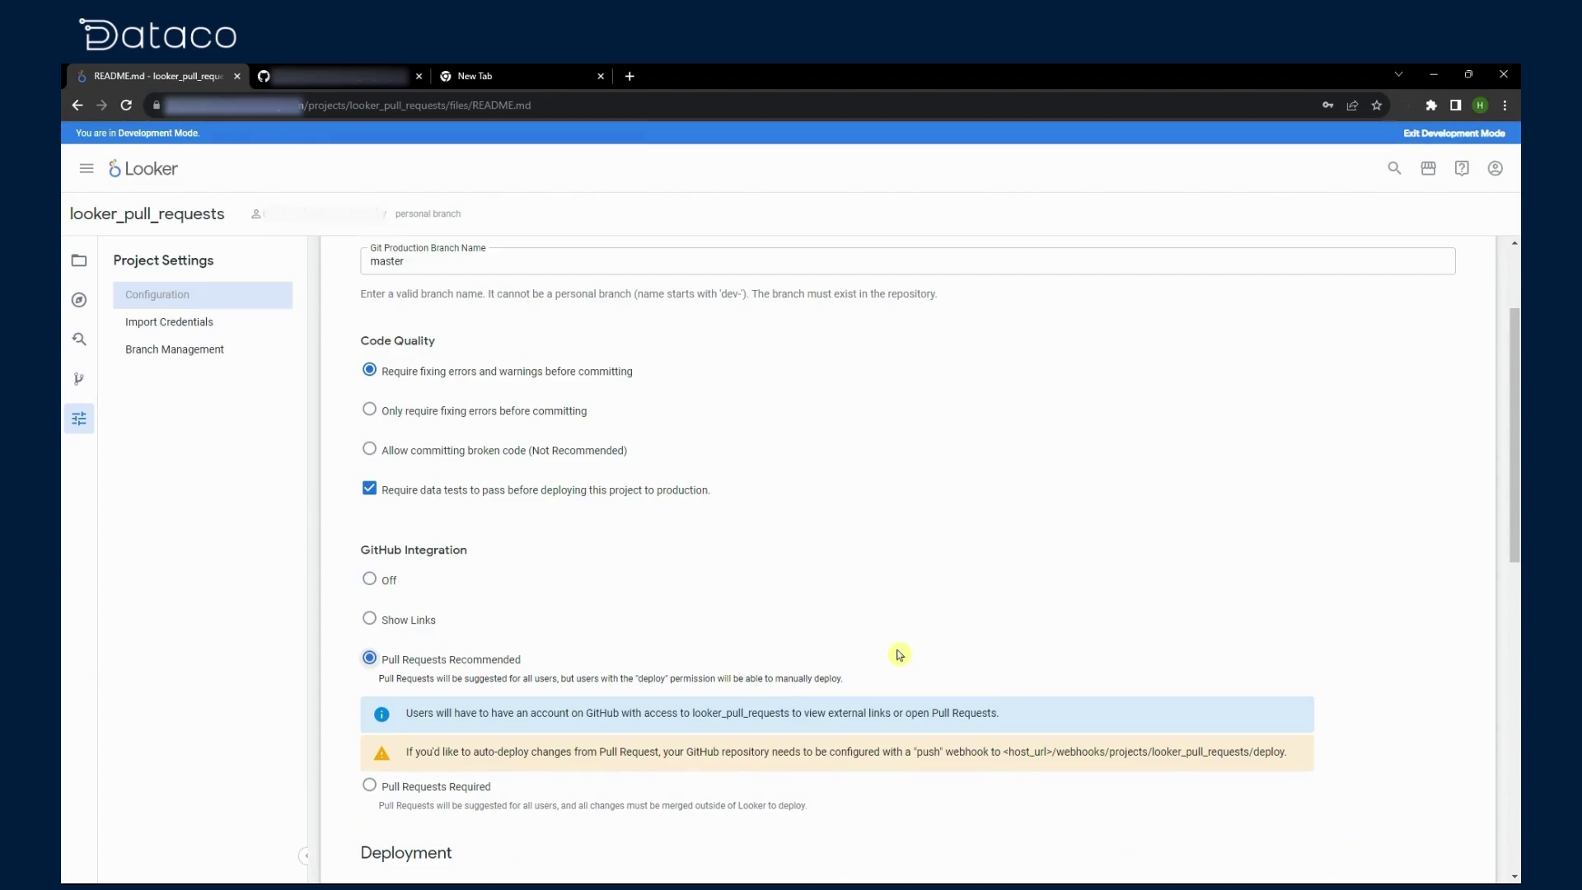
scroll(905, 648, down, 5)
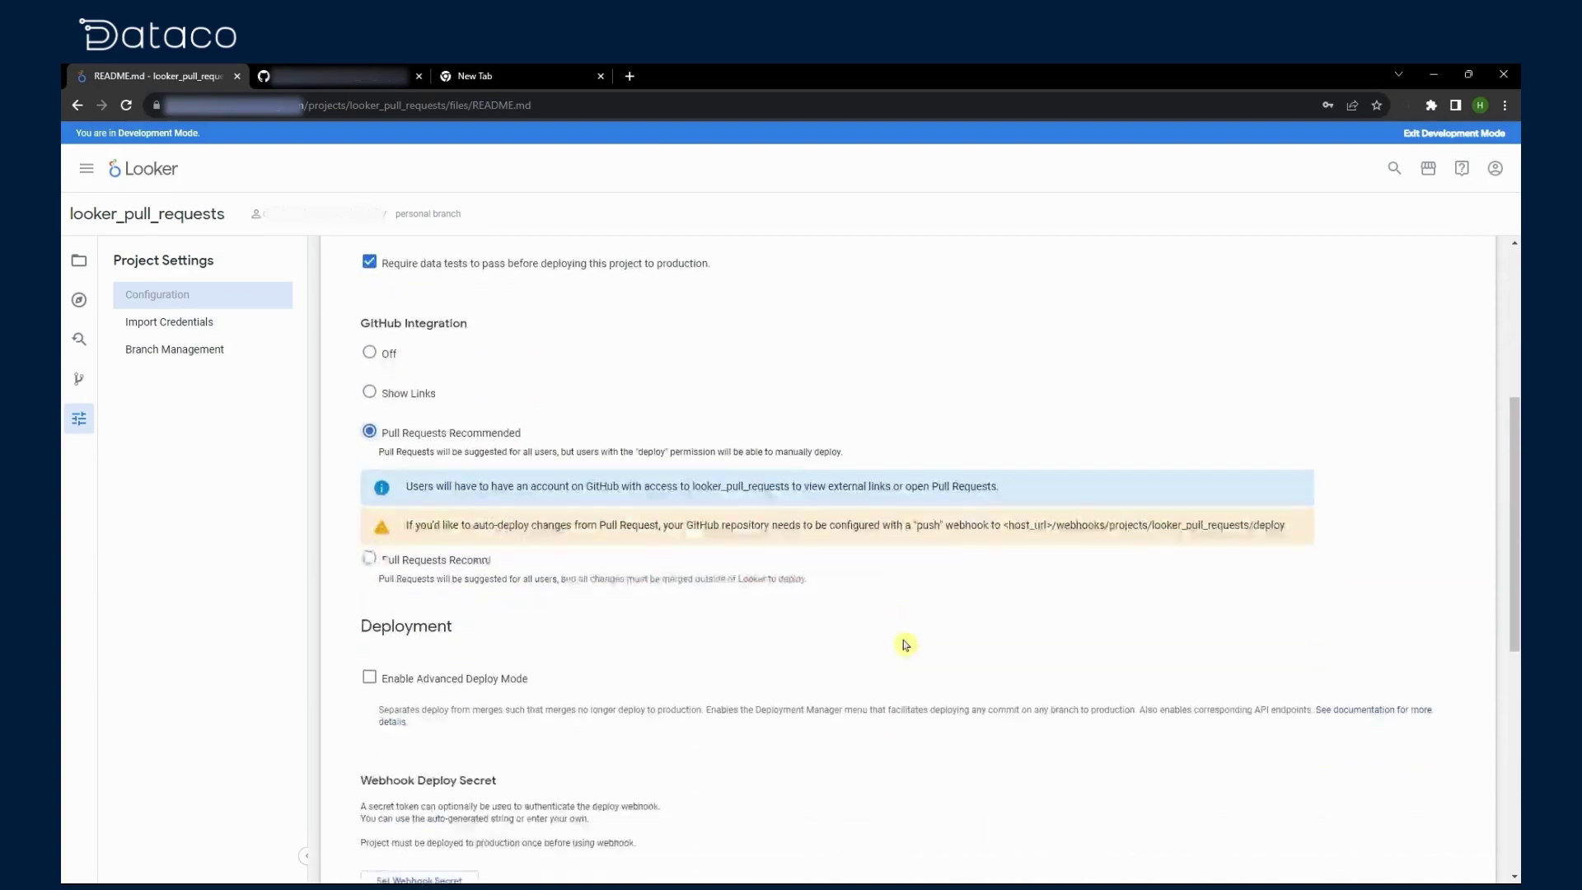
click(484, 619)
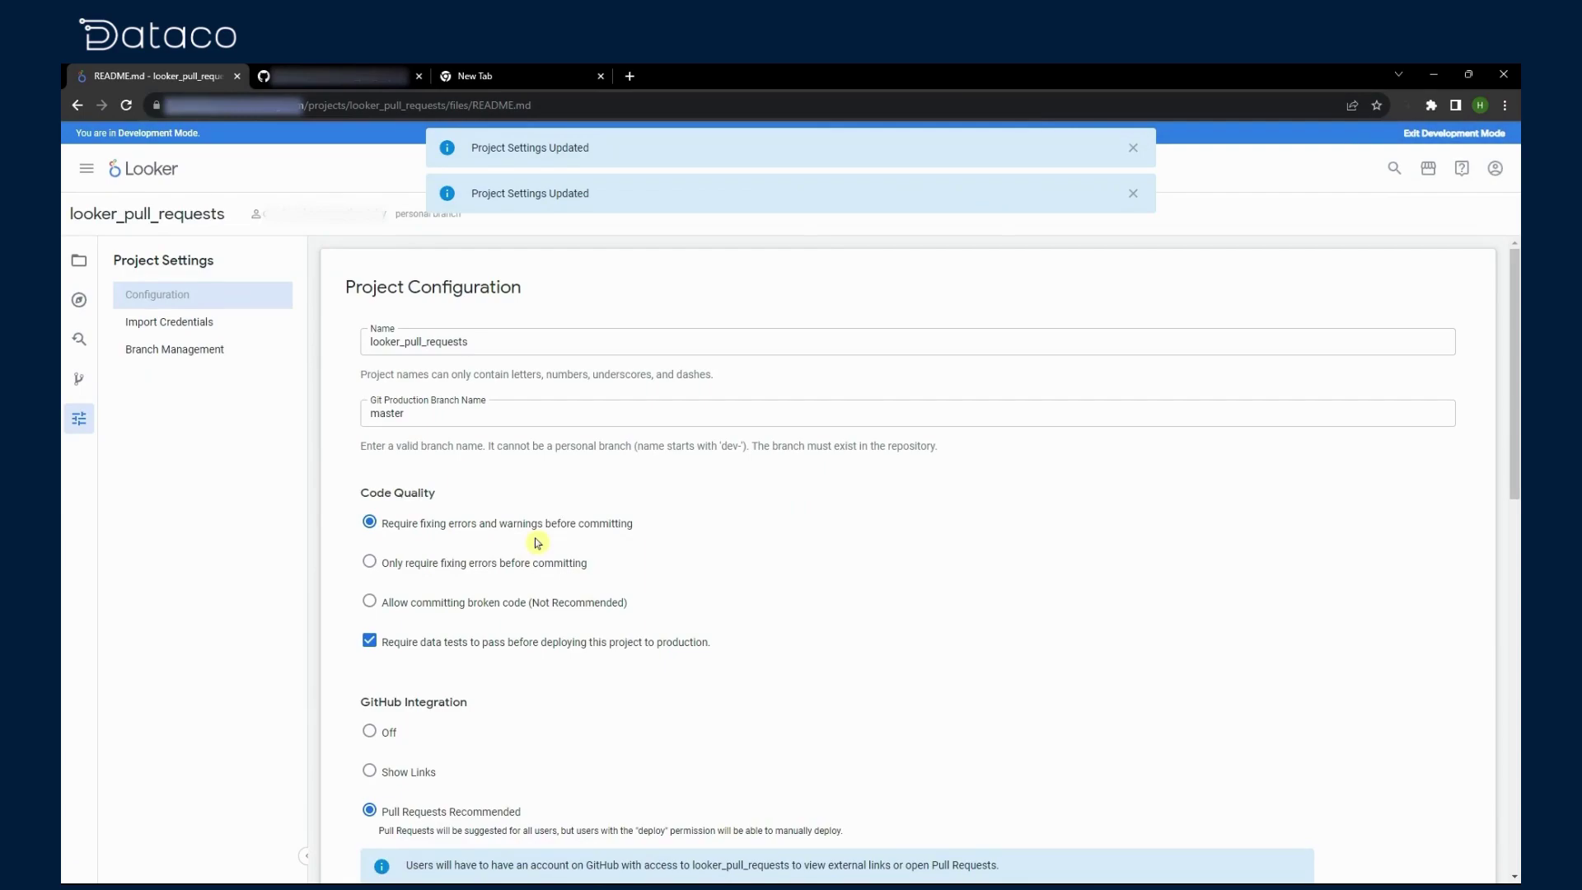
scroll(815, 590, down, 5)
click(79, 260)
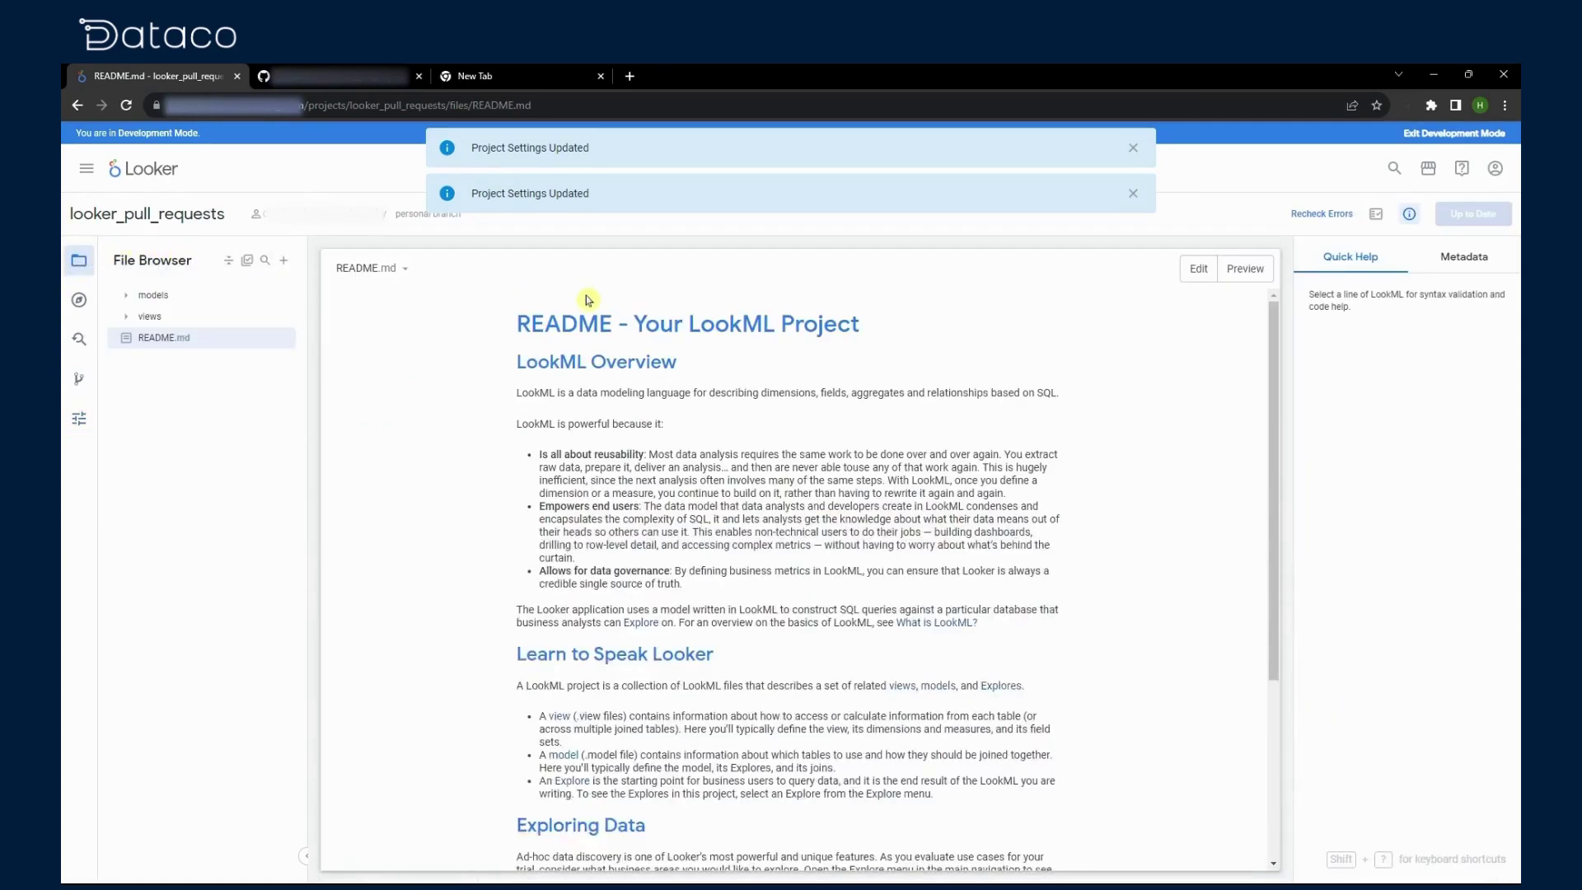
Step: Edit the README heading to 'README TEST', save the change, and preview the rendered file
click(1196, 269)
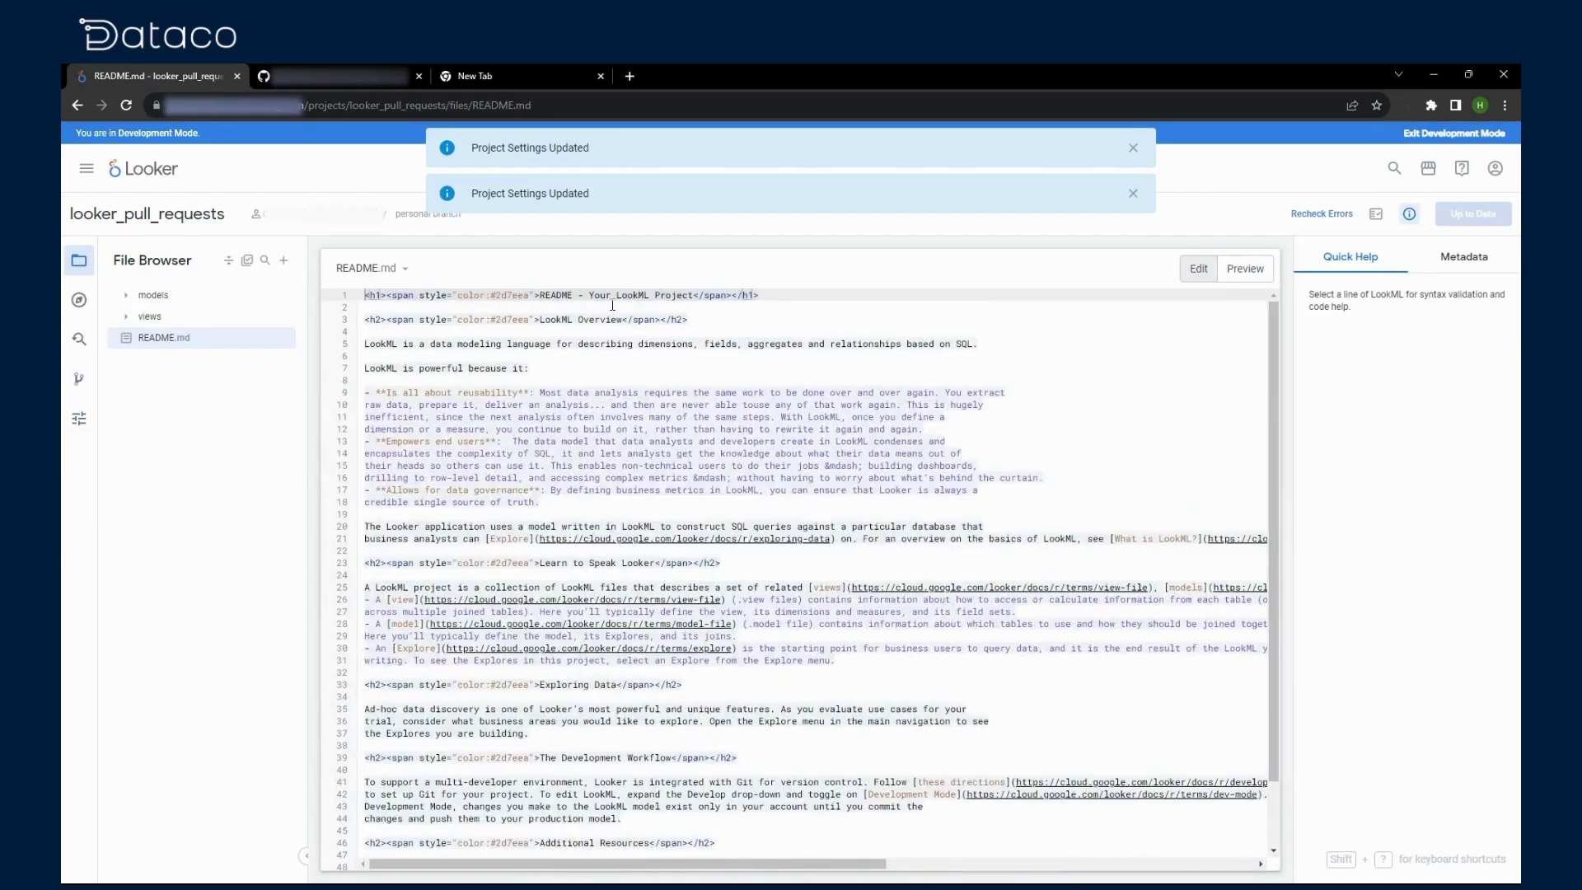
click(562, 295)
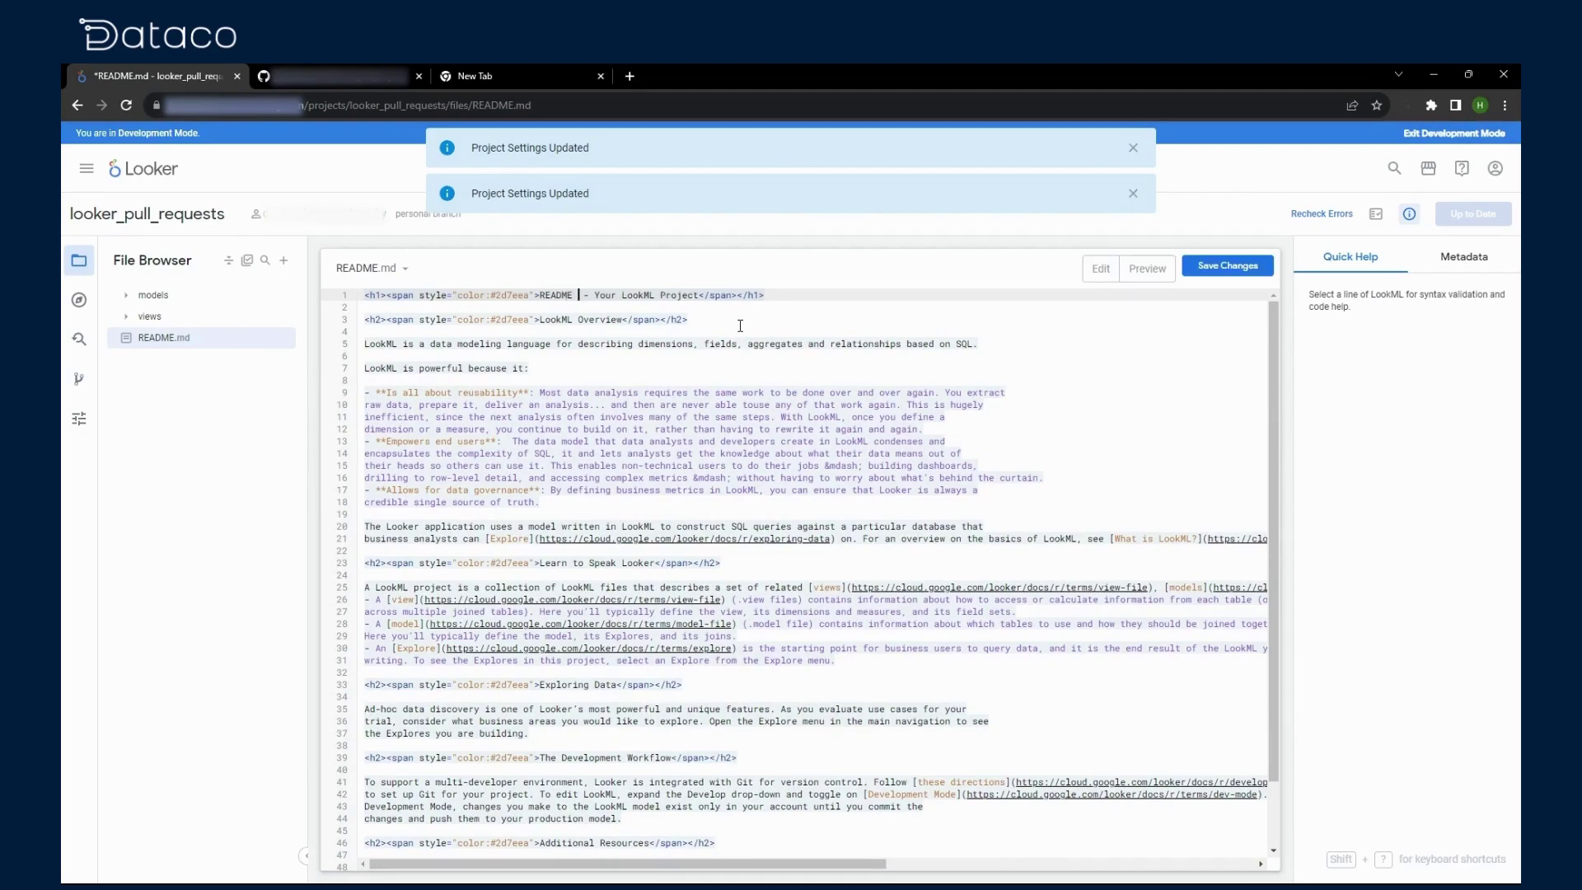
text(TEST)
click(1246, 266)
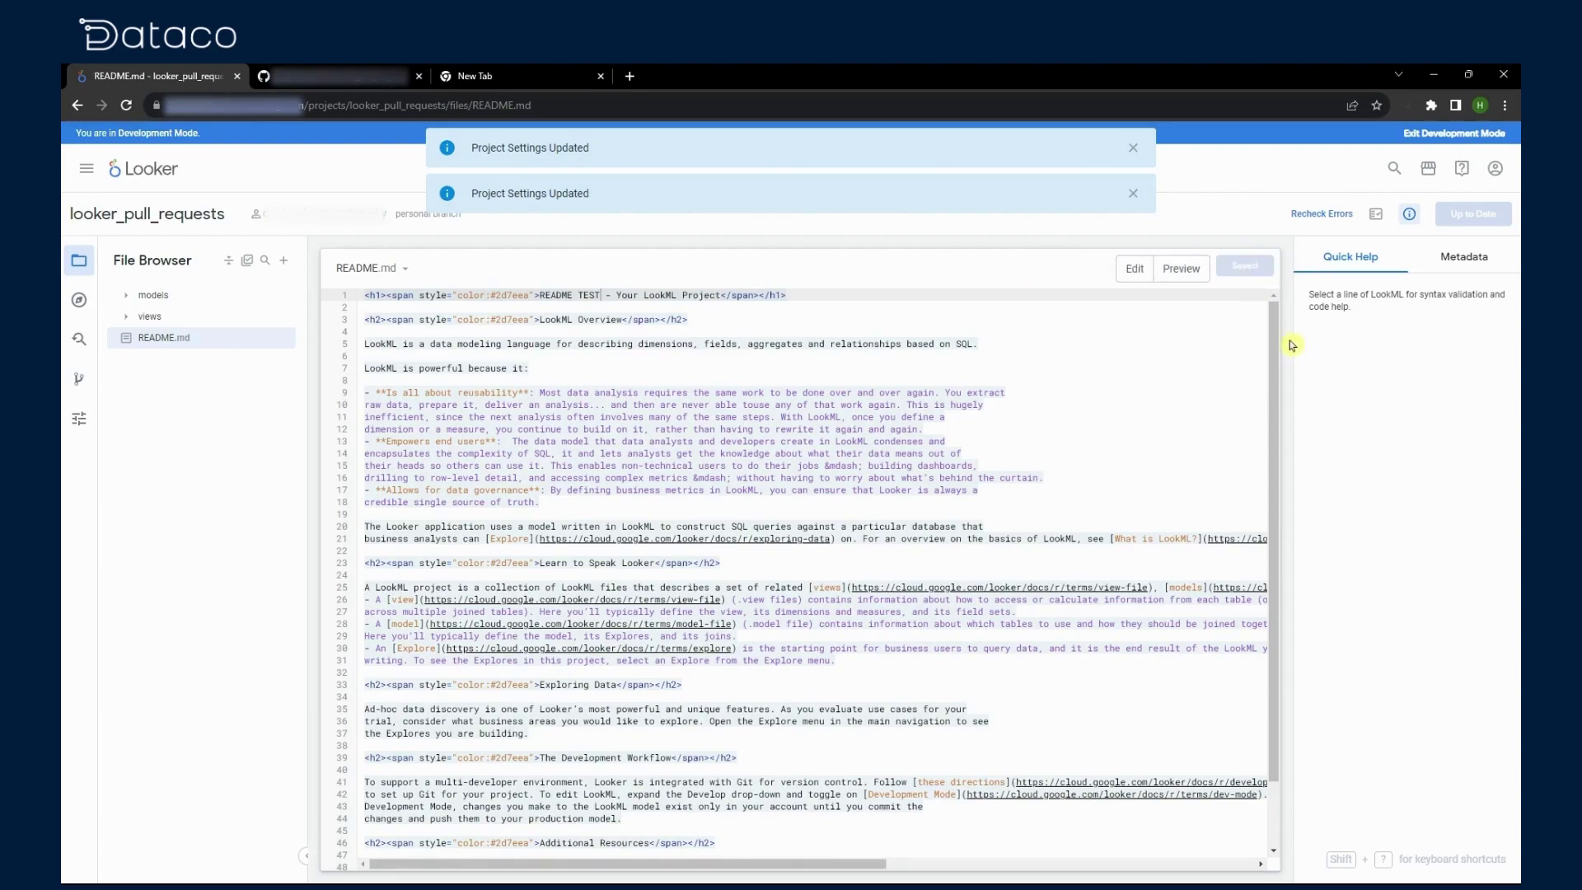
click(1181, 267)
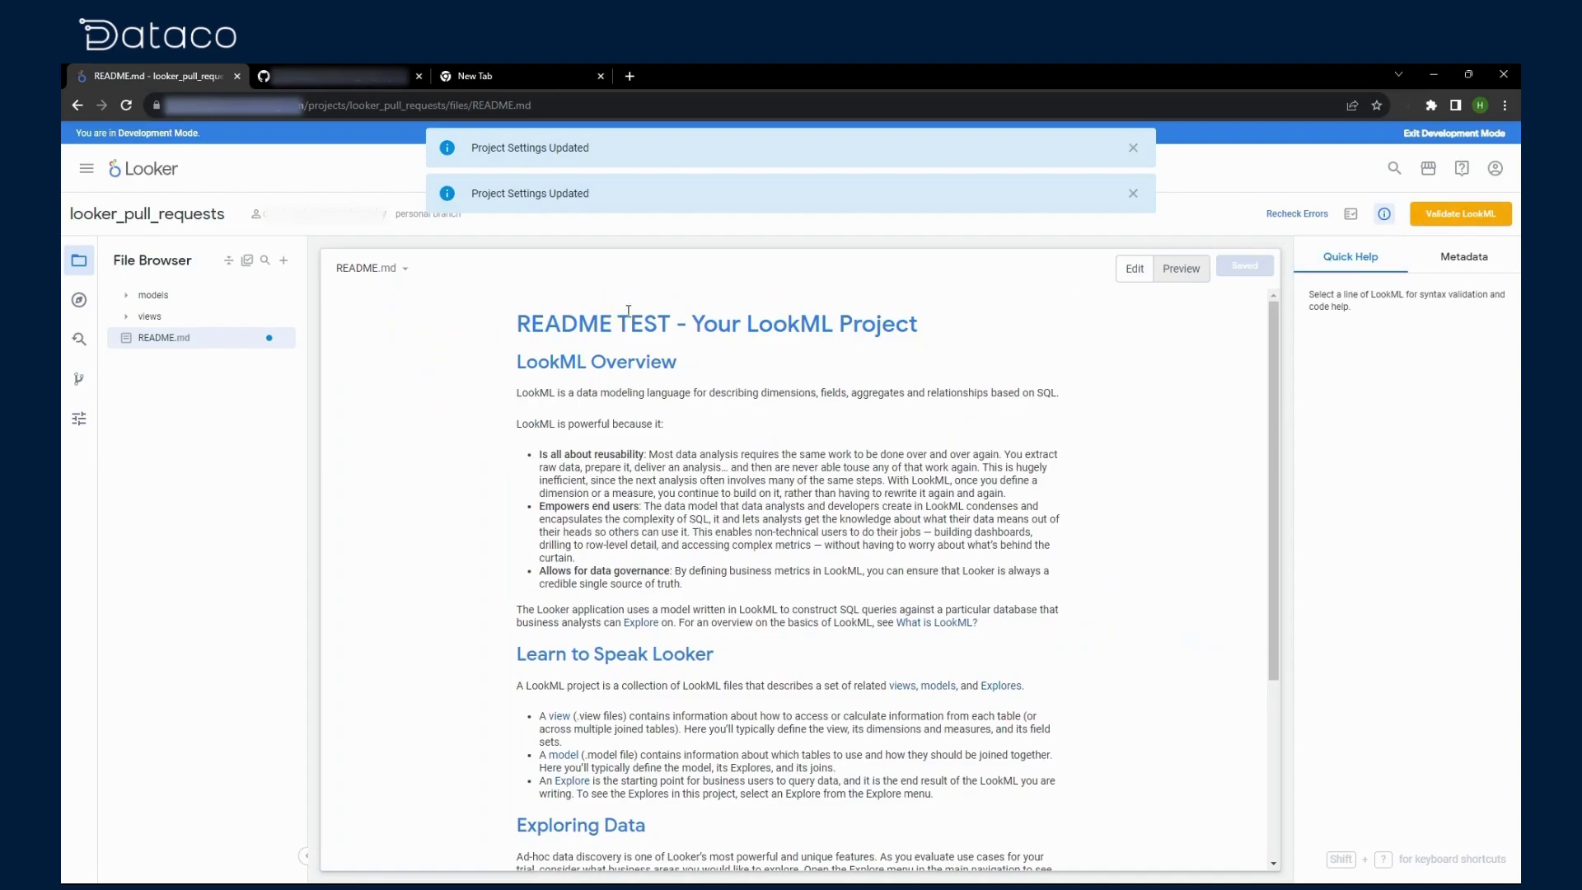
double_click(641, 317)
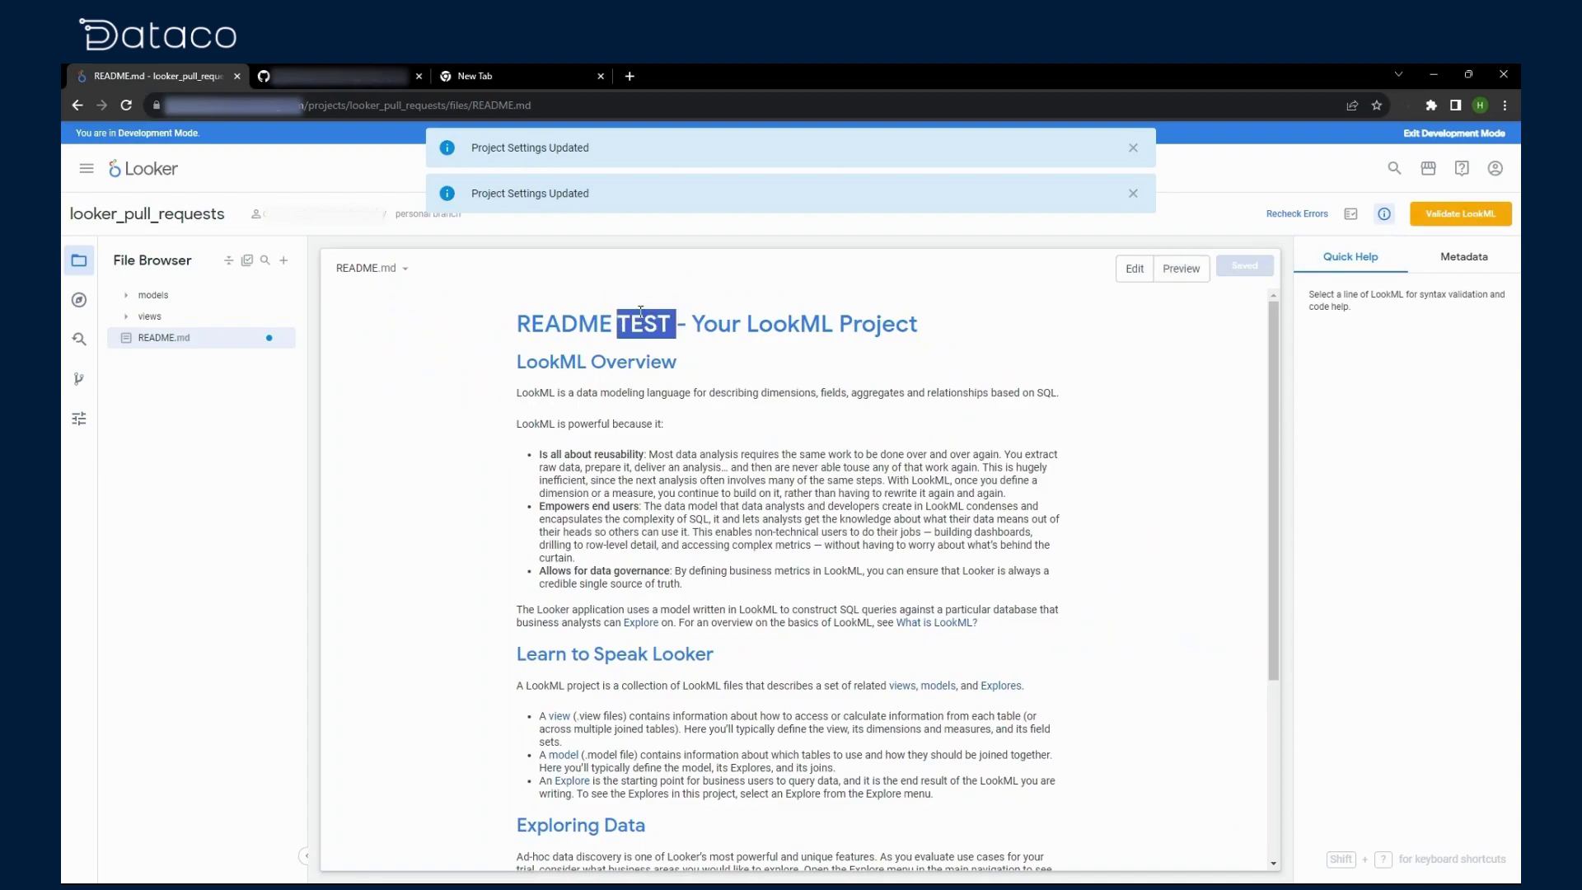
Step: Validate the LookML, then commit and push the change with message 'commit 2'
click(1425, 218)
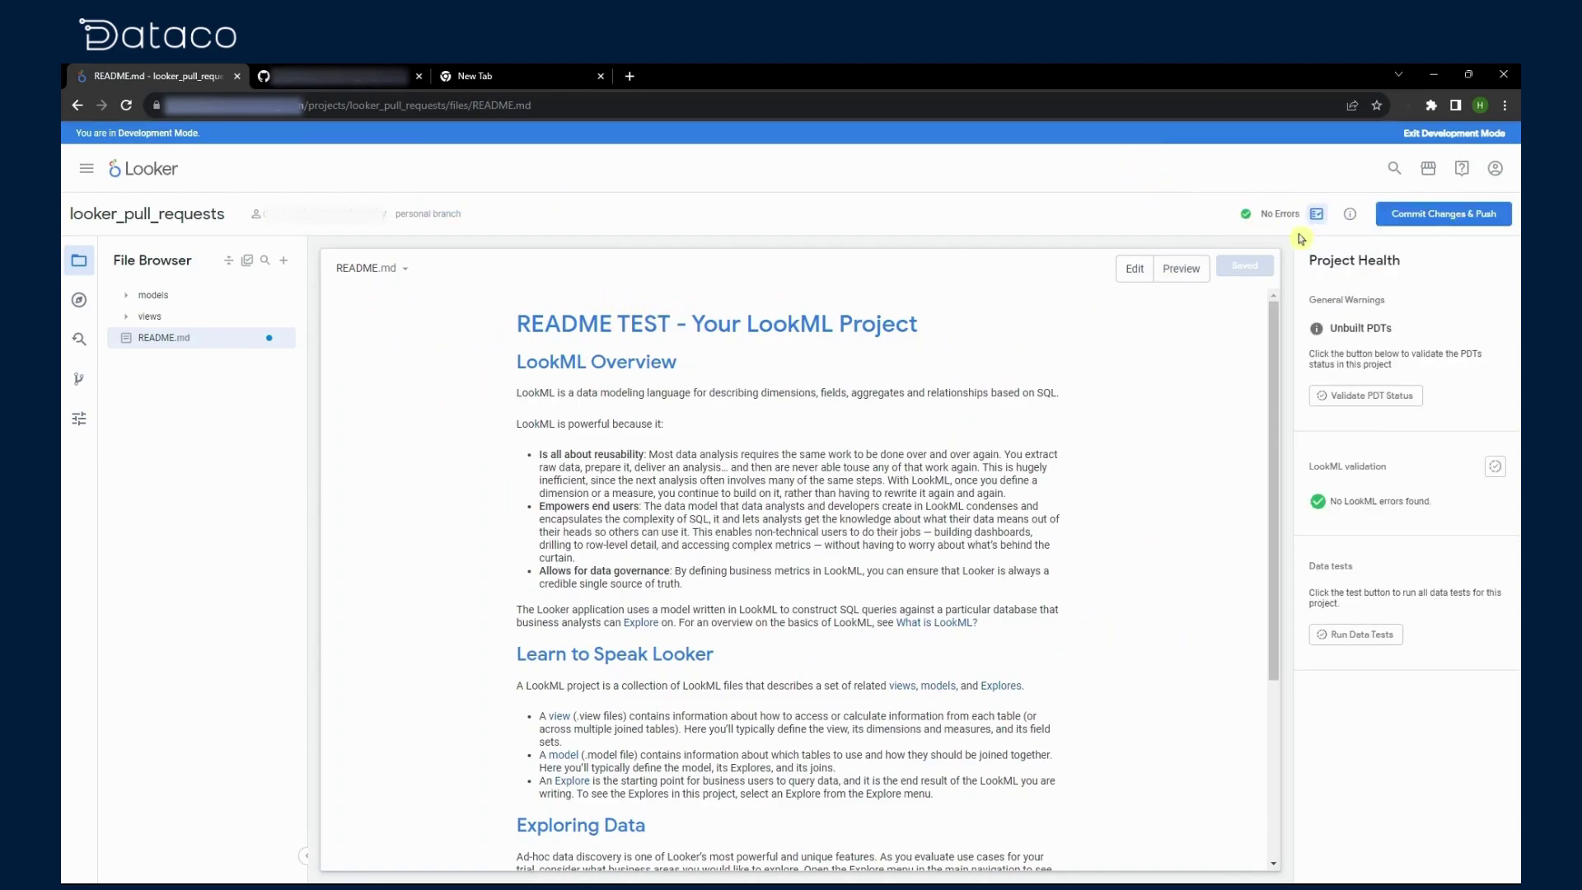
click(1425, 217)
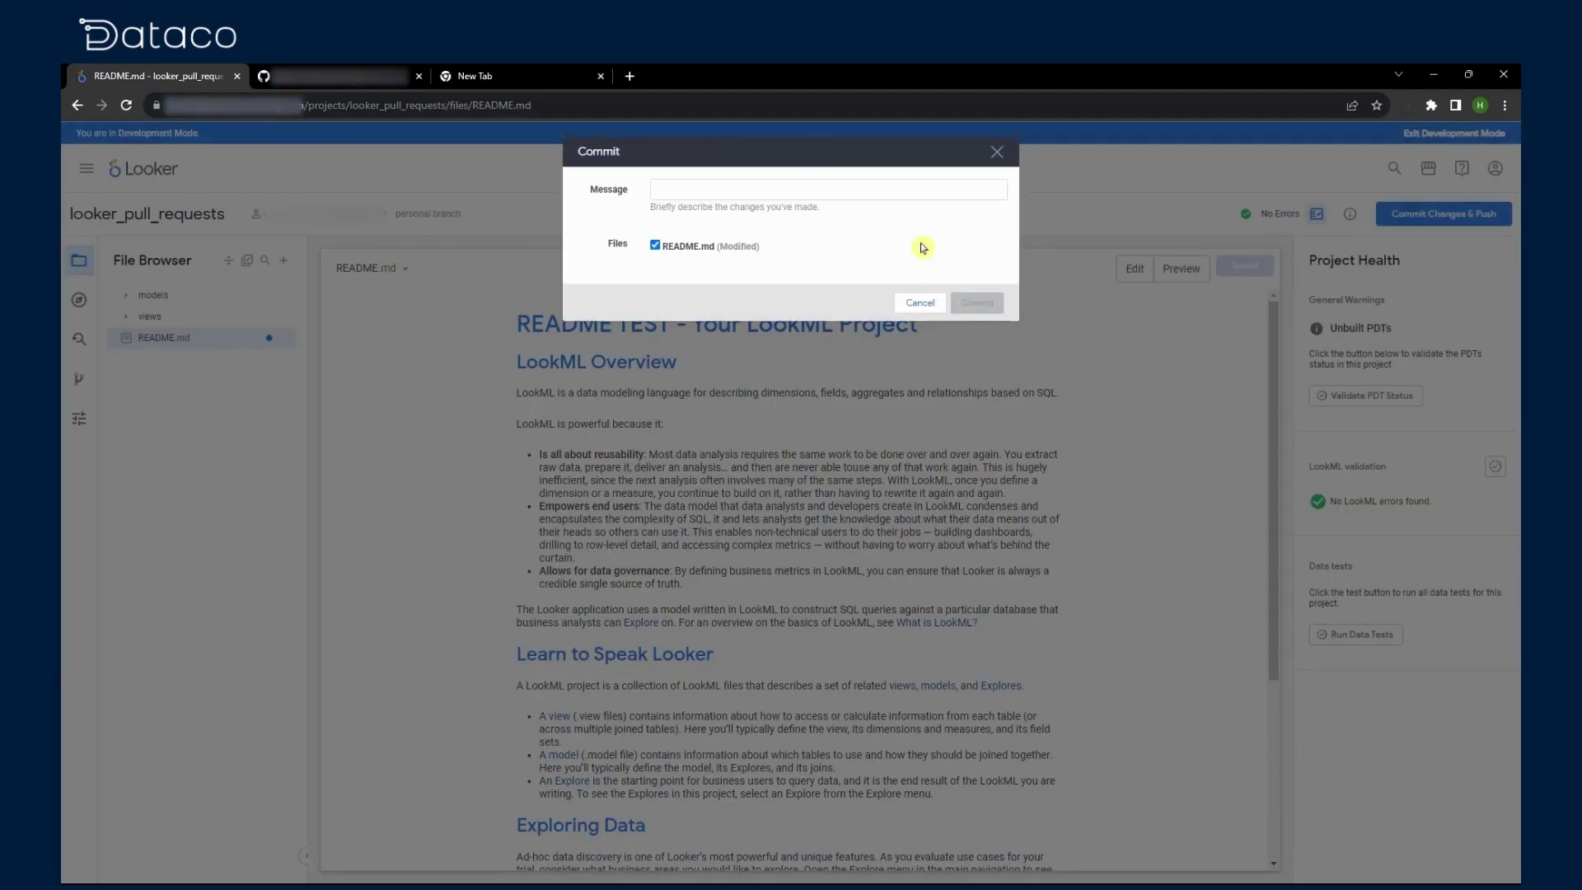
click(777, 191)
text(commit 2)
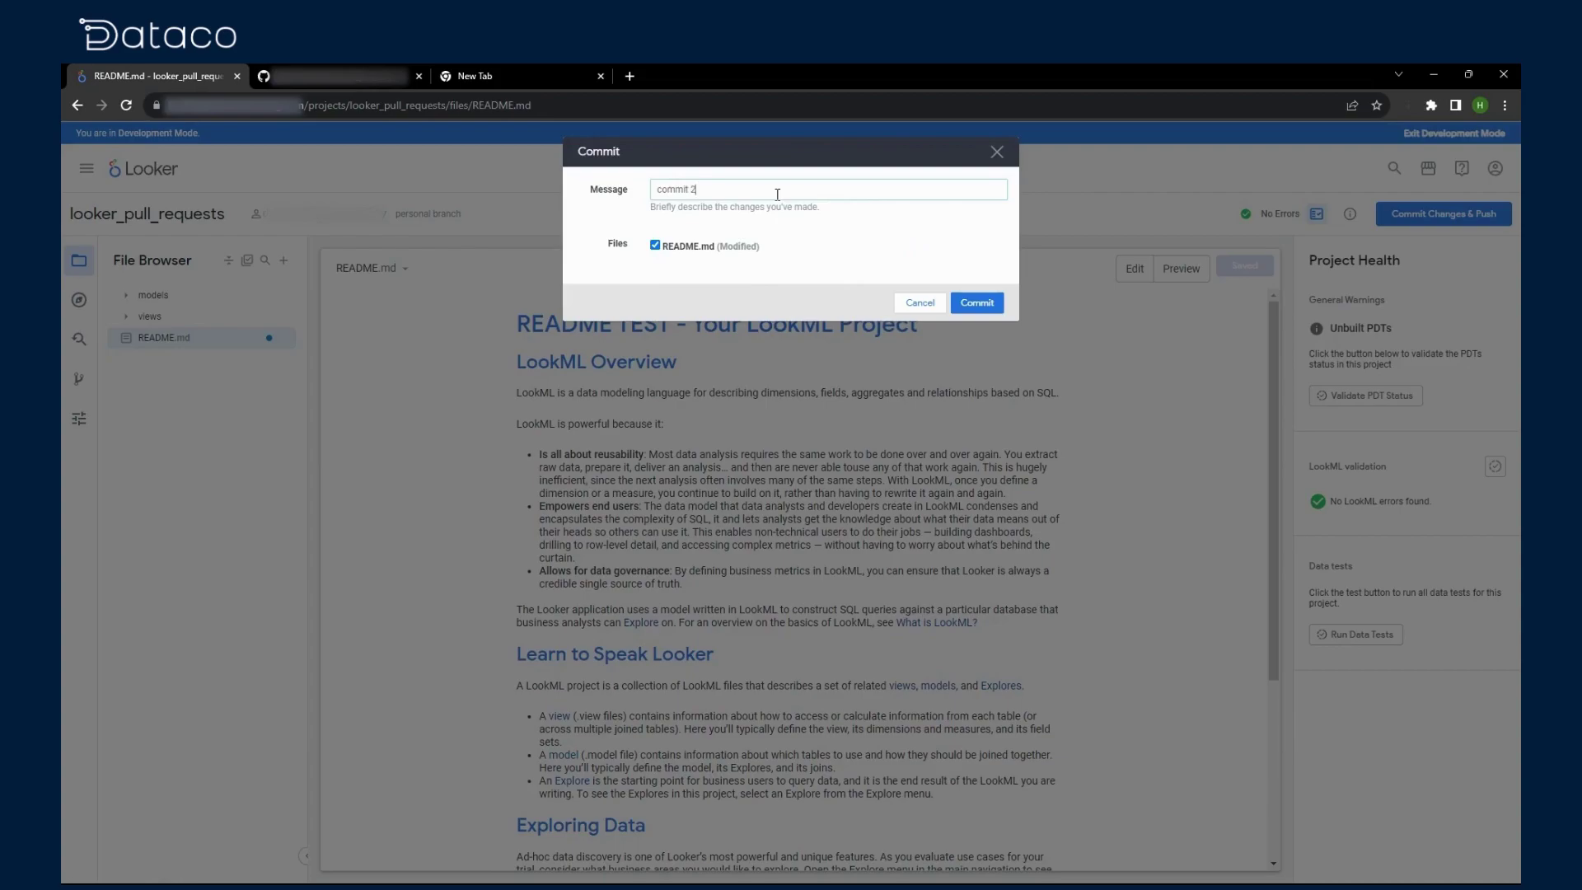
click(963, 302)
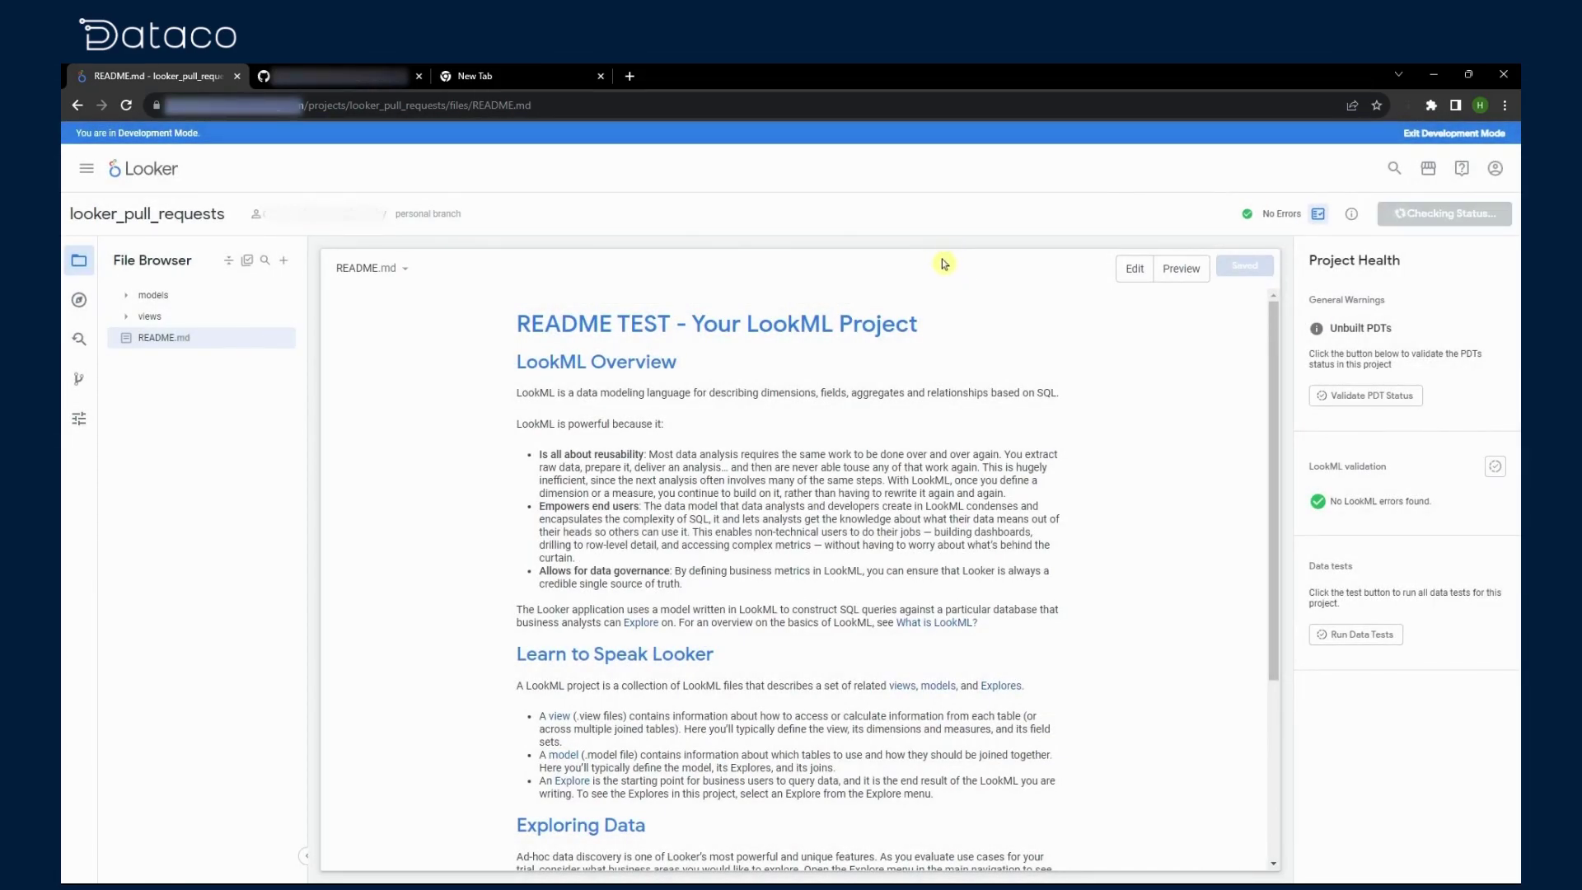
Step: Create GitHub pull request #1 titled 'commit 2' merging into master, then view the repository code
click(1444, 217)
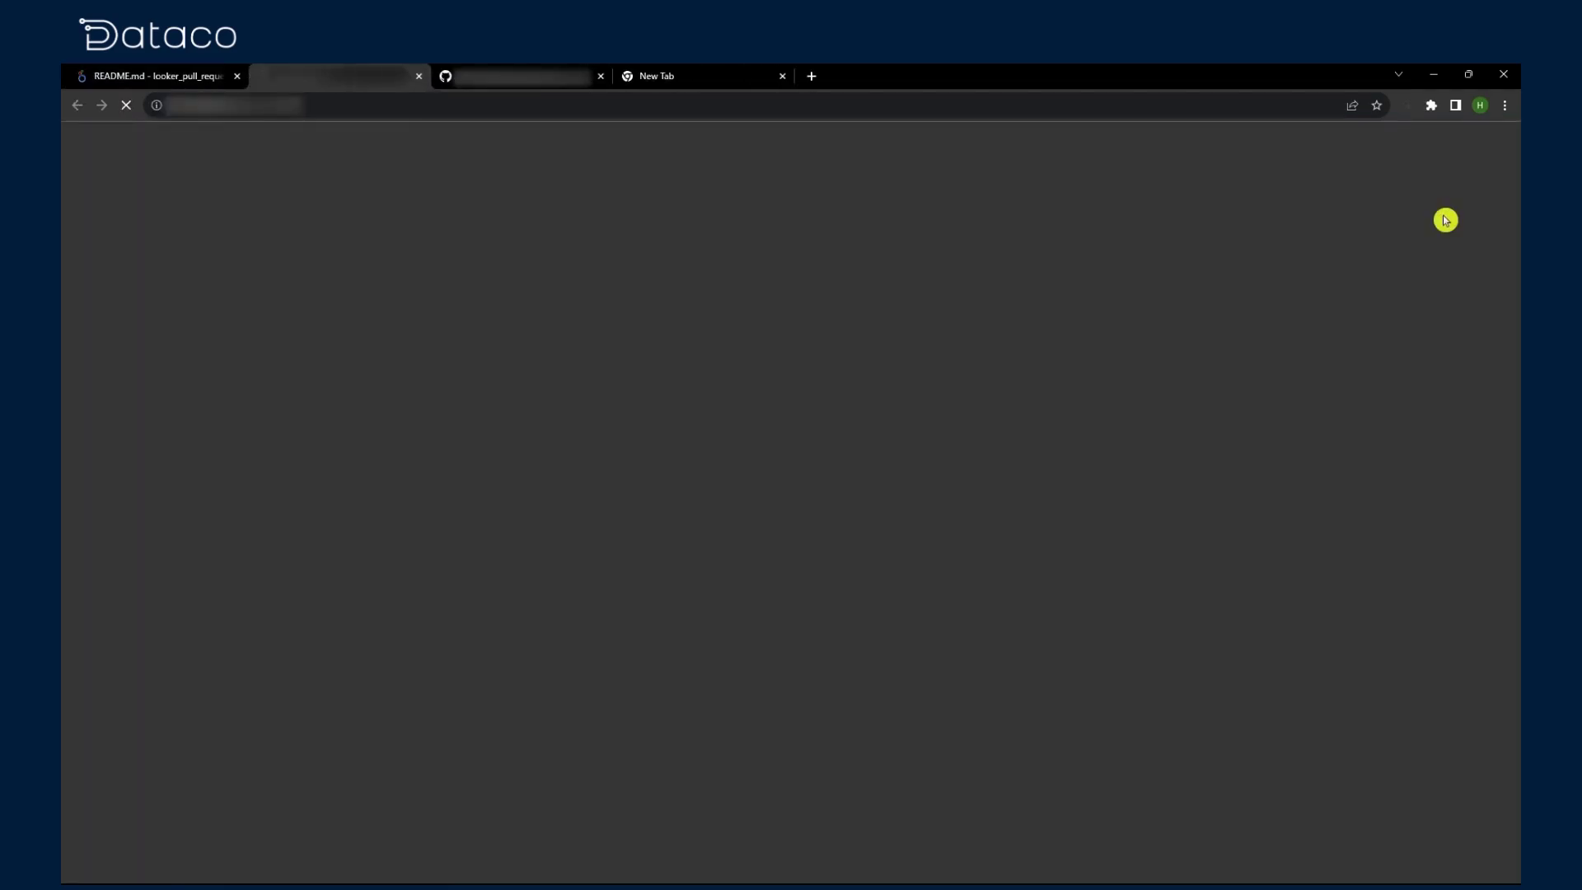
click(596, 336)
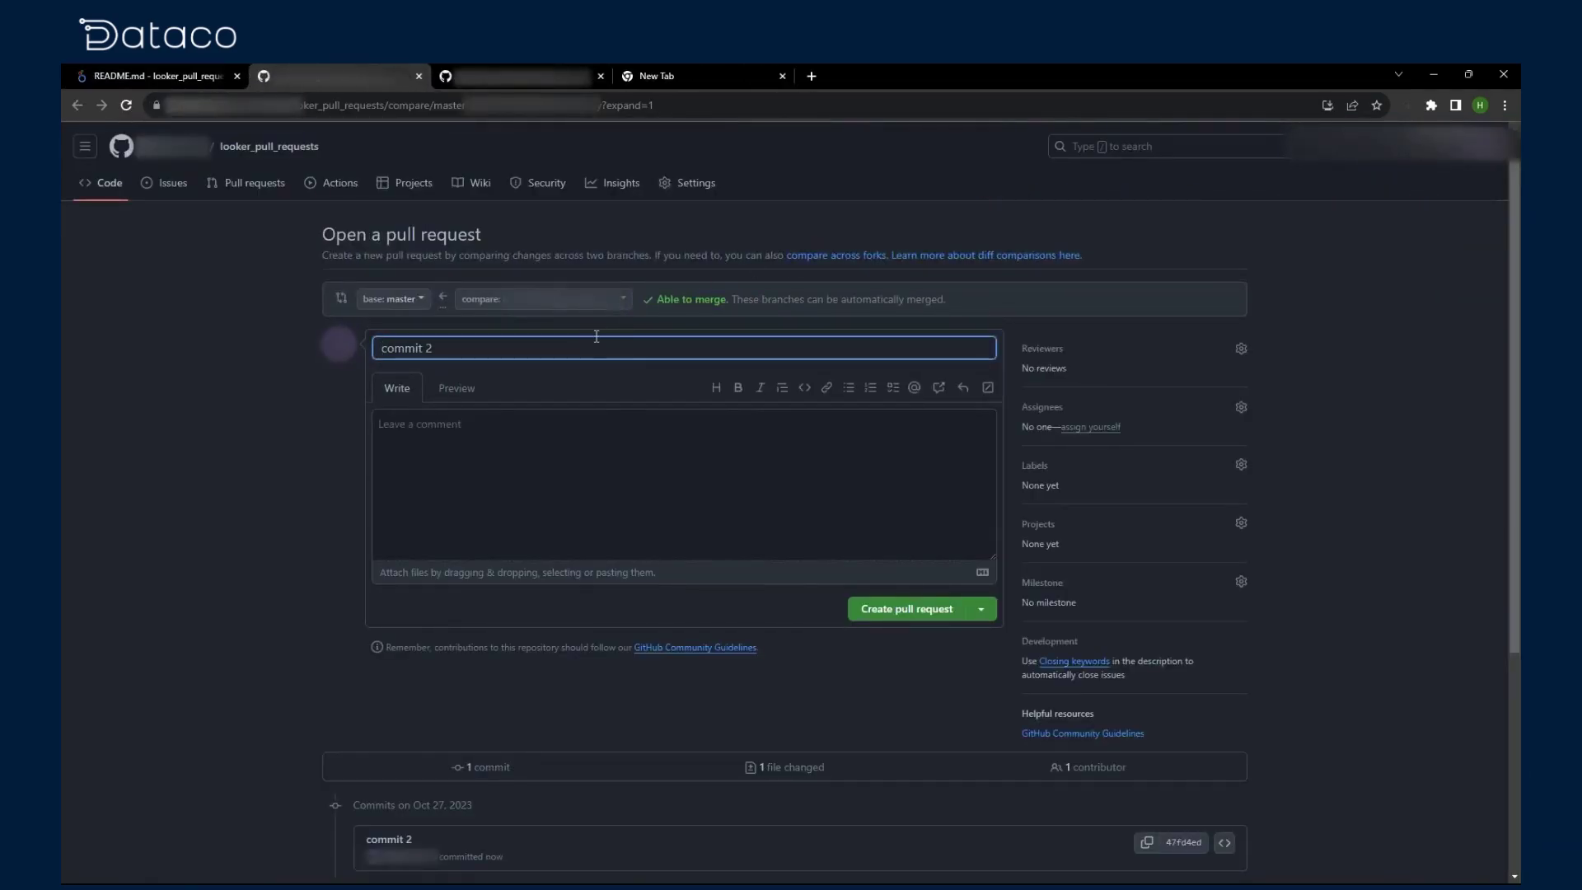
click(874, 611)
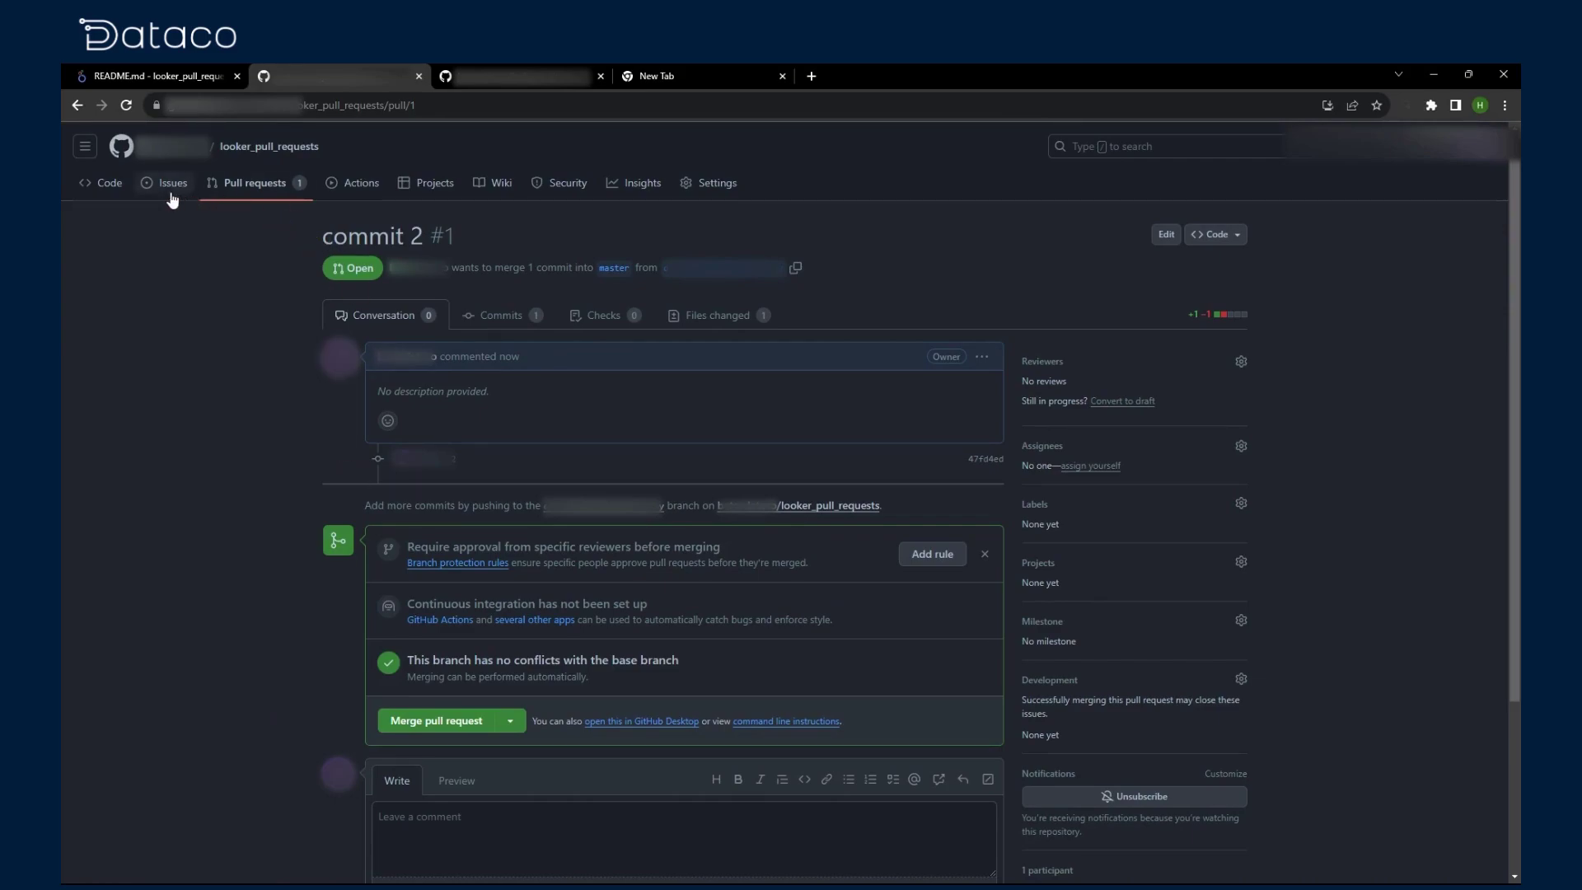
click(115, 194)
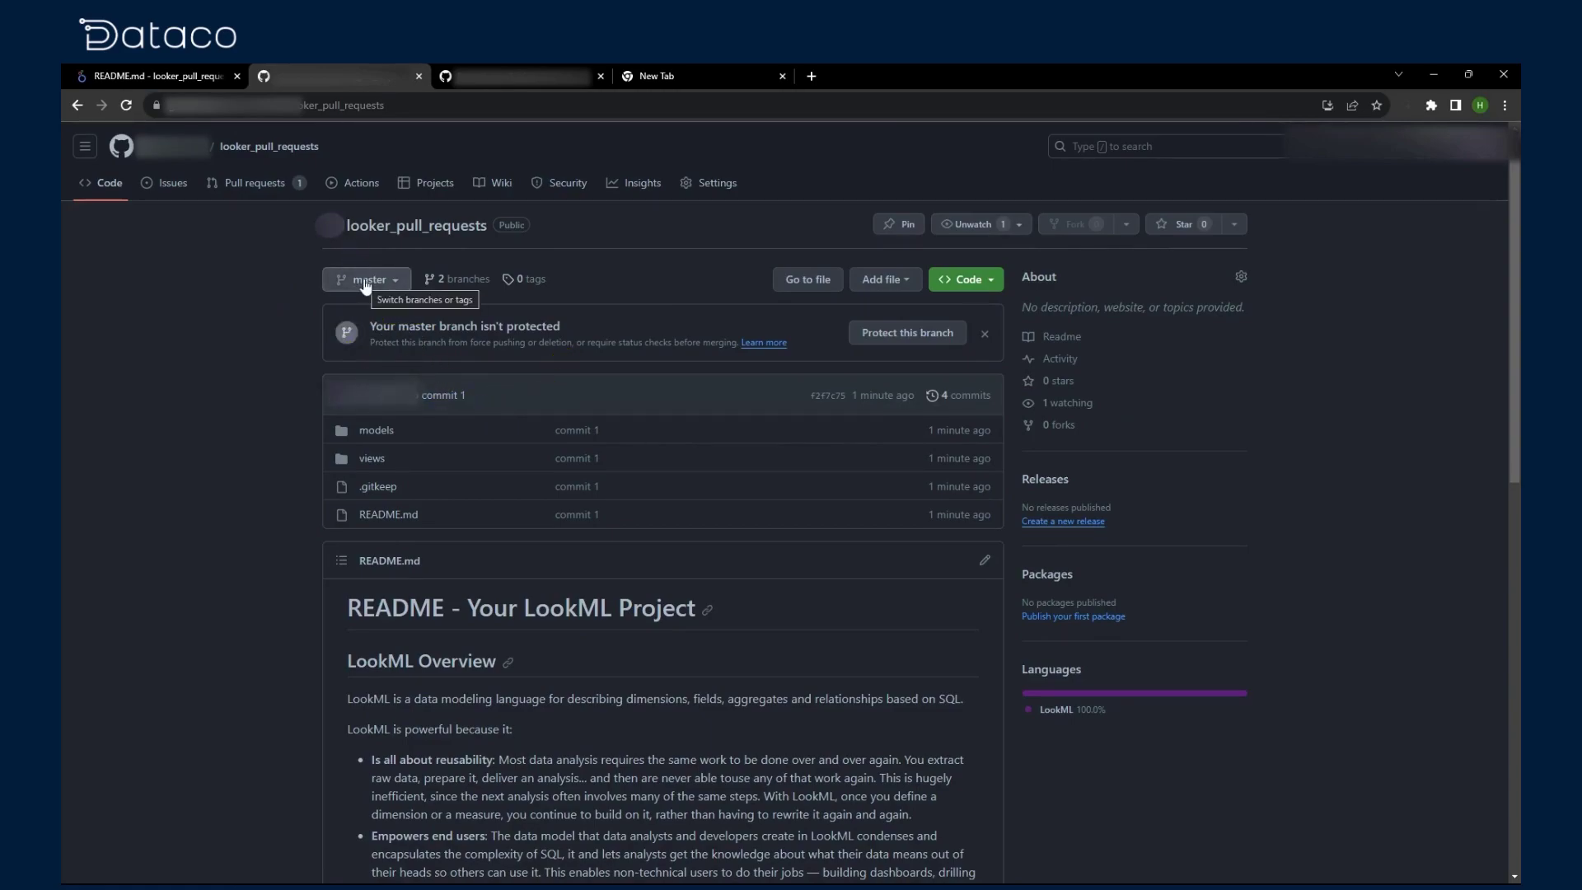
Step: Merge the 'commit 2' pull request into master, check the README, and go back to Looker
click(959, 396)
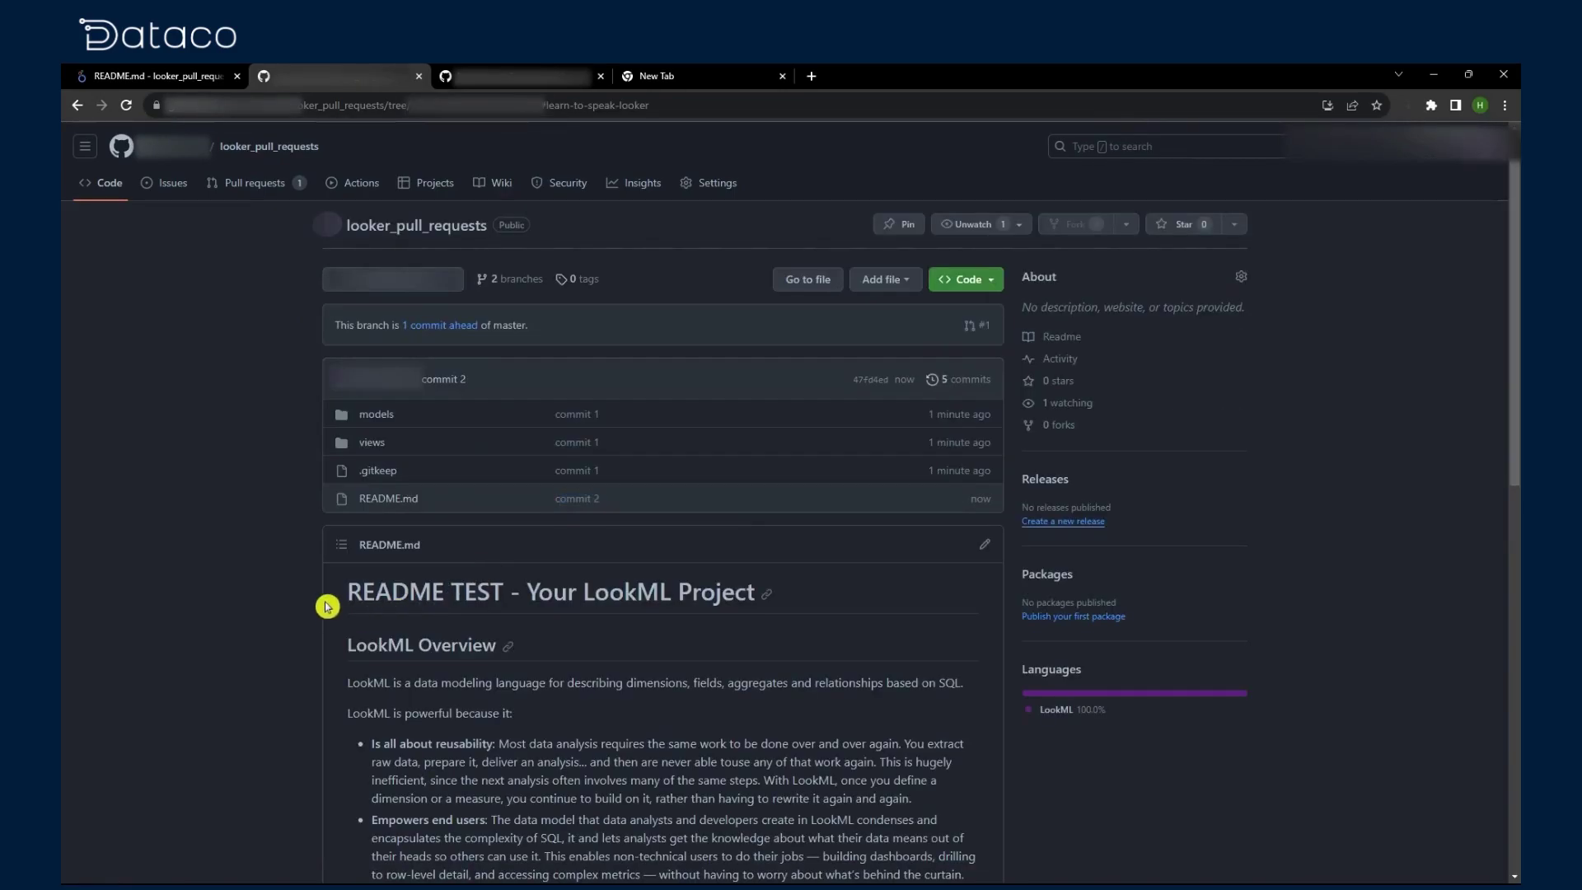
click(260, 180)
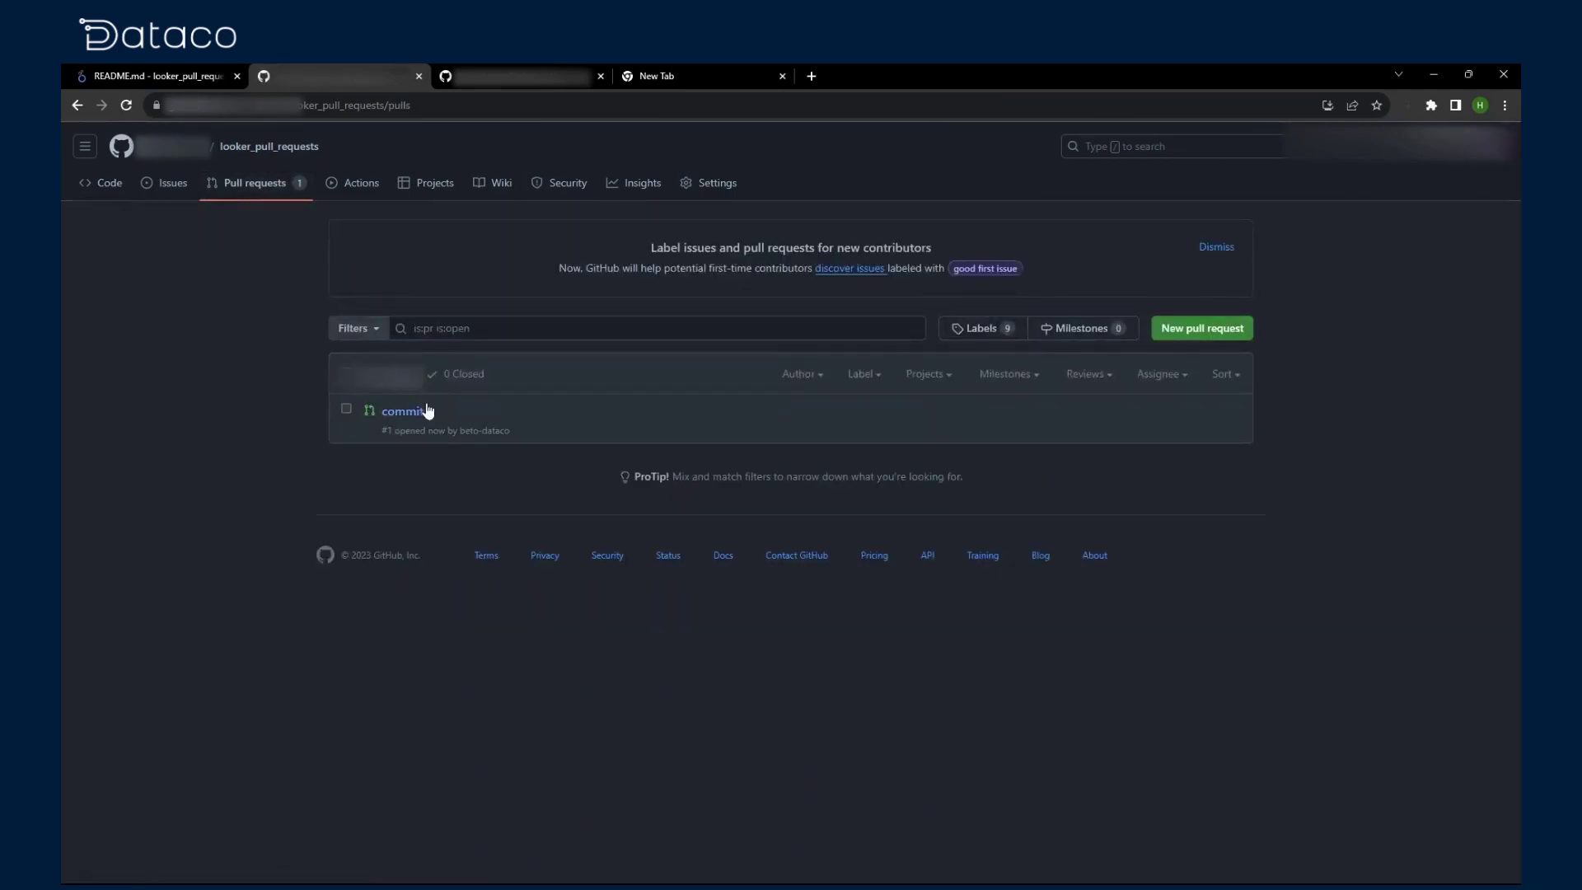
click(422, 414)
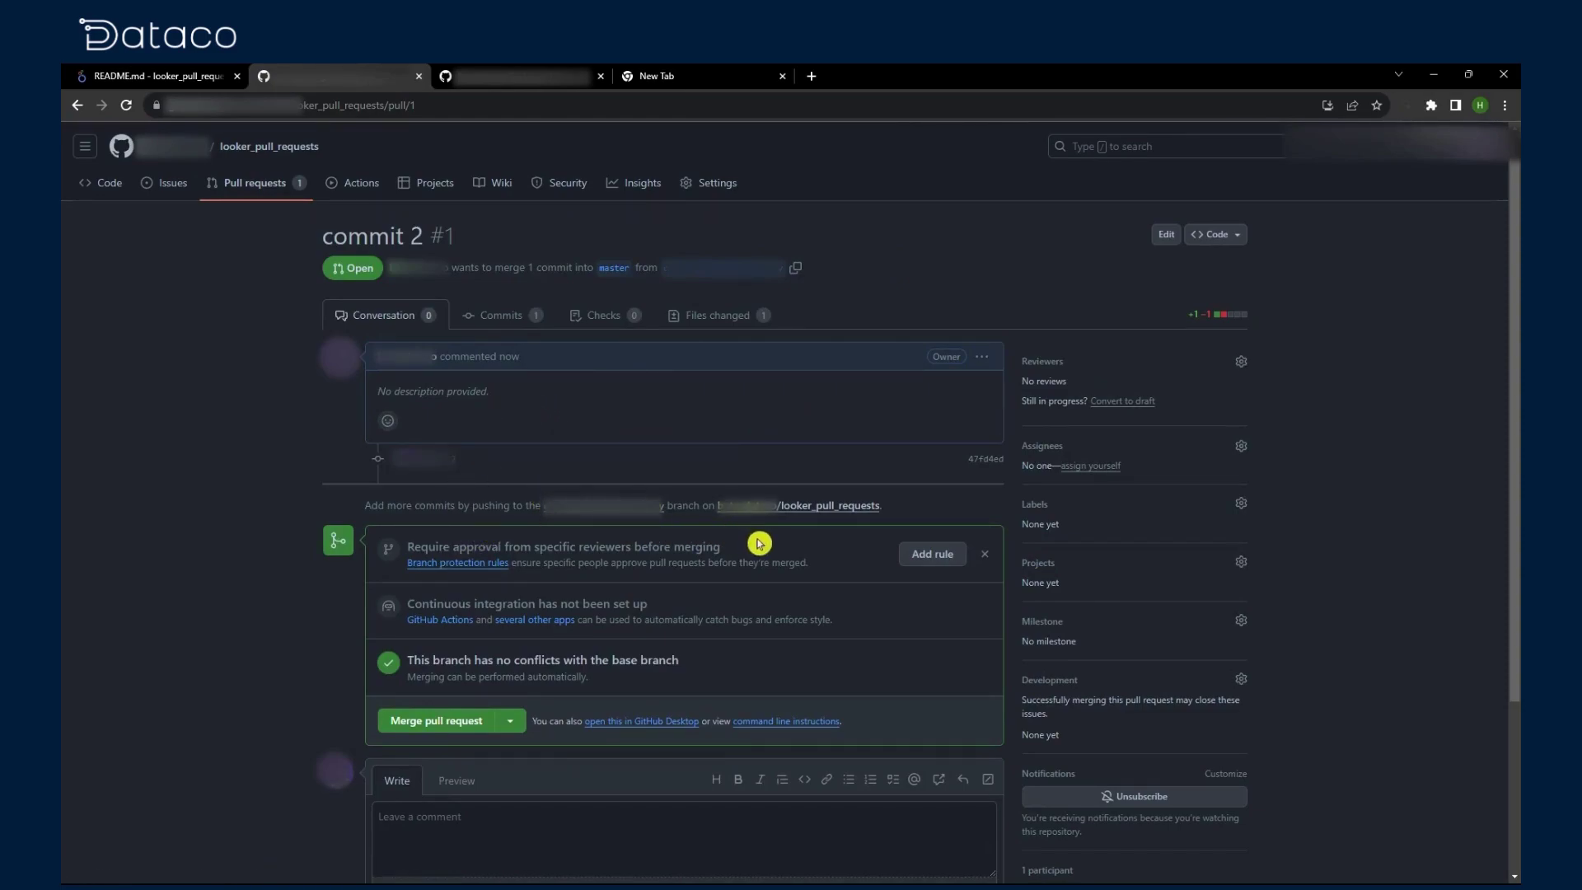
click(433, 723)
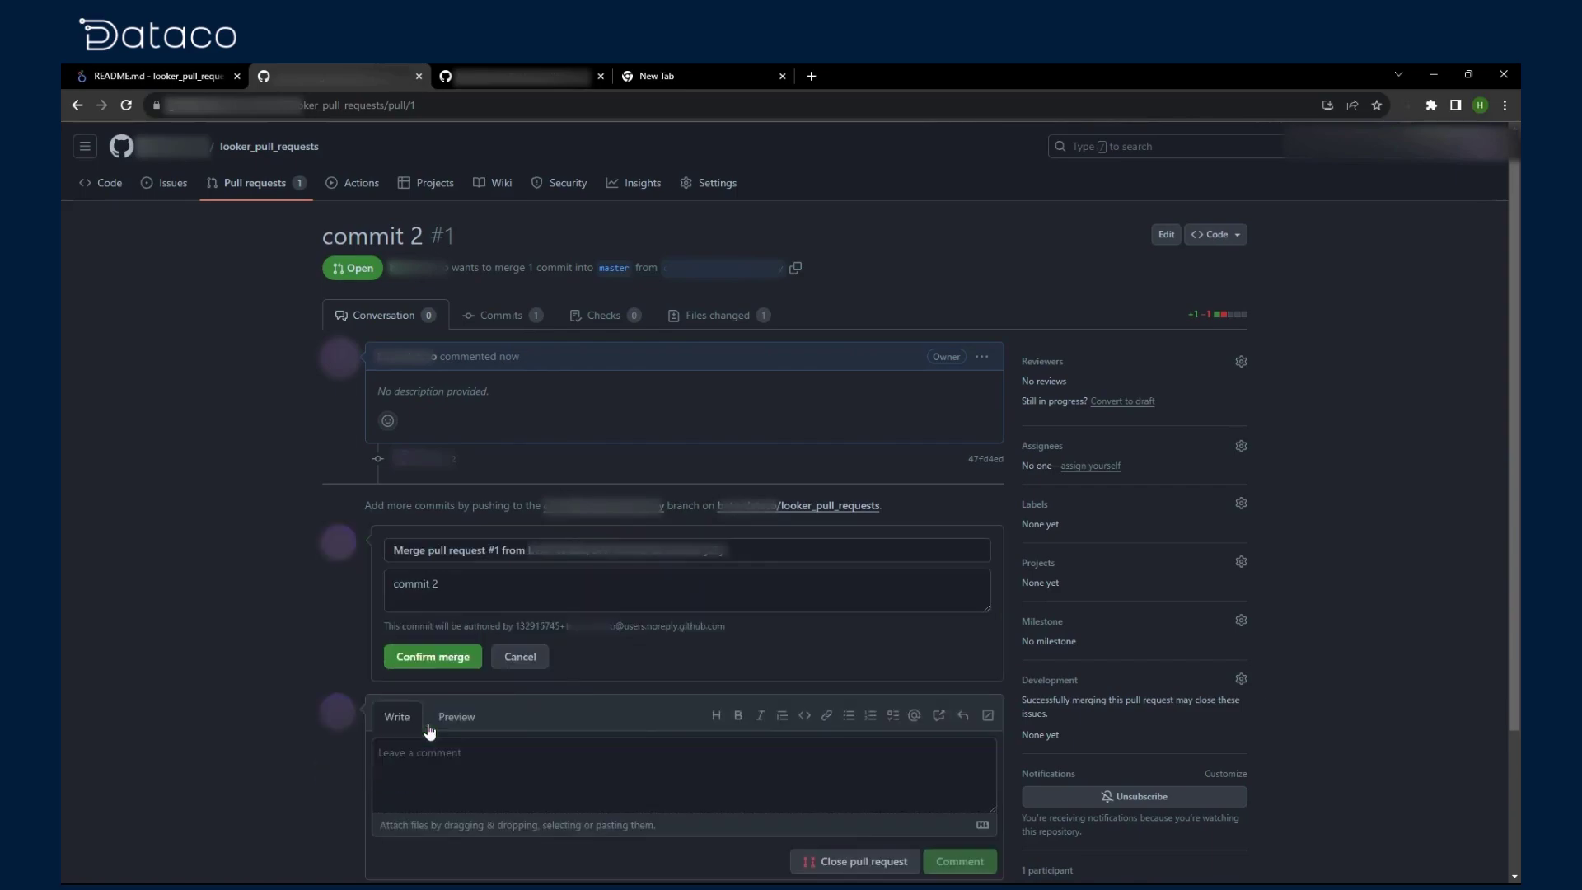
click(442, 657)
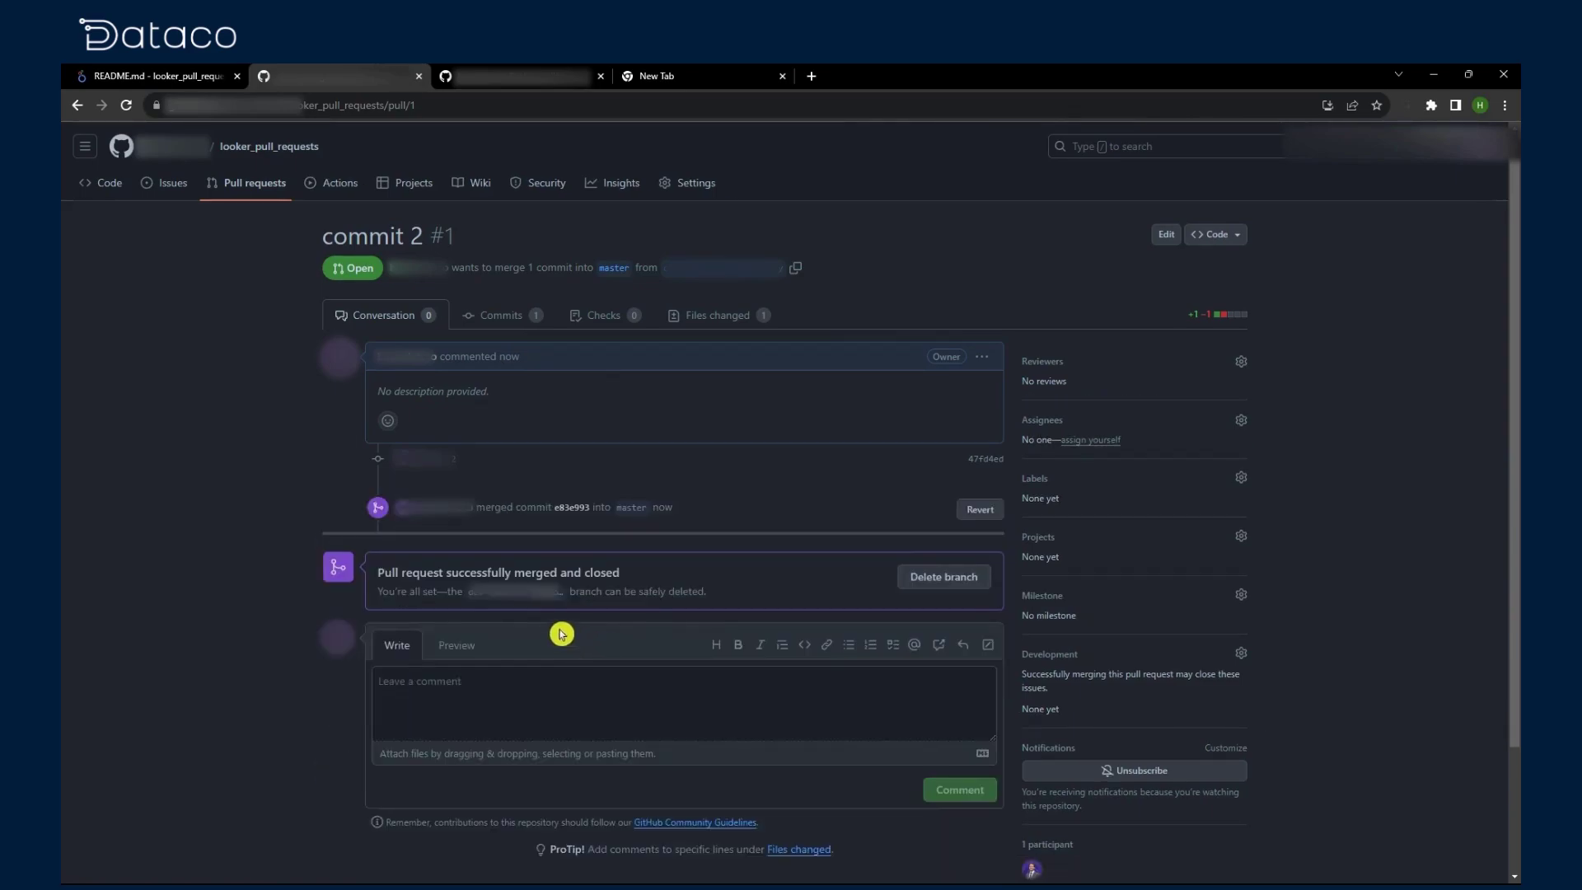
click(103, 188)
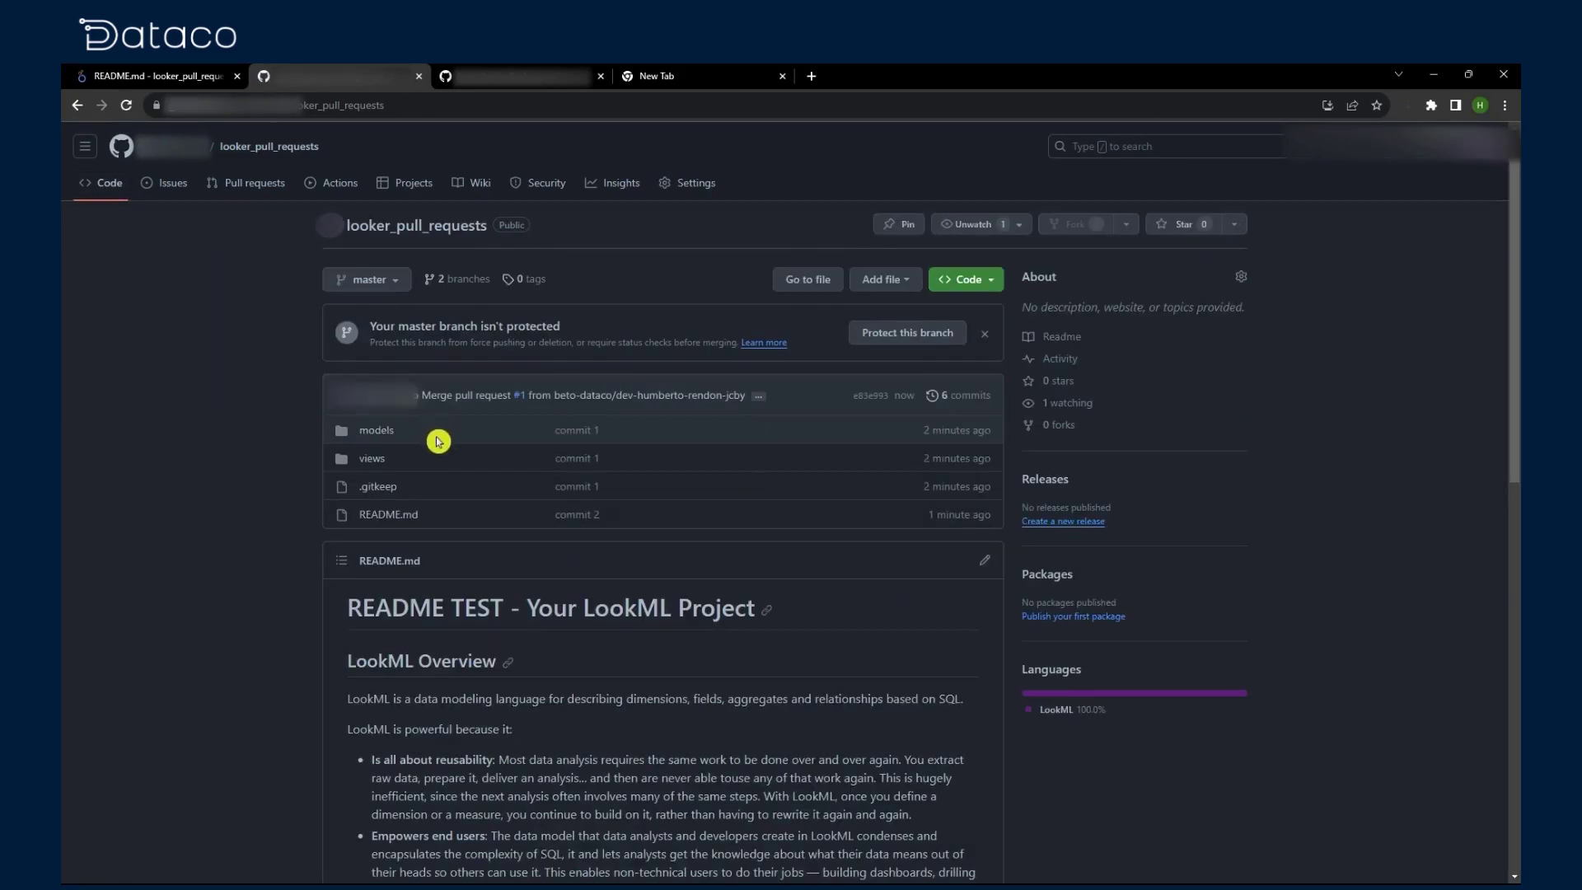
click(132, 76)
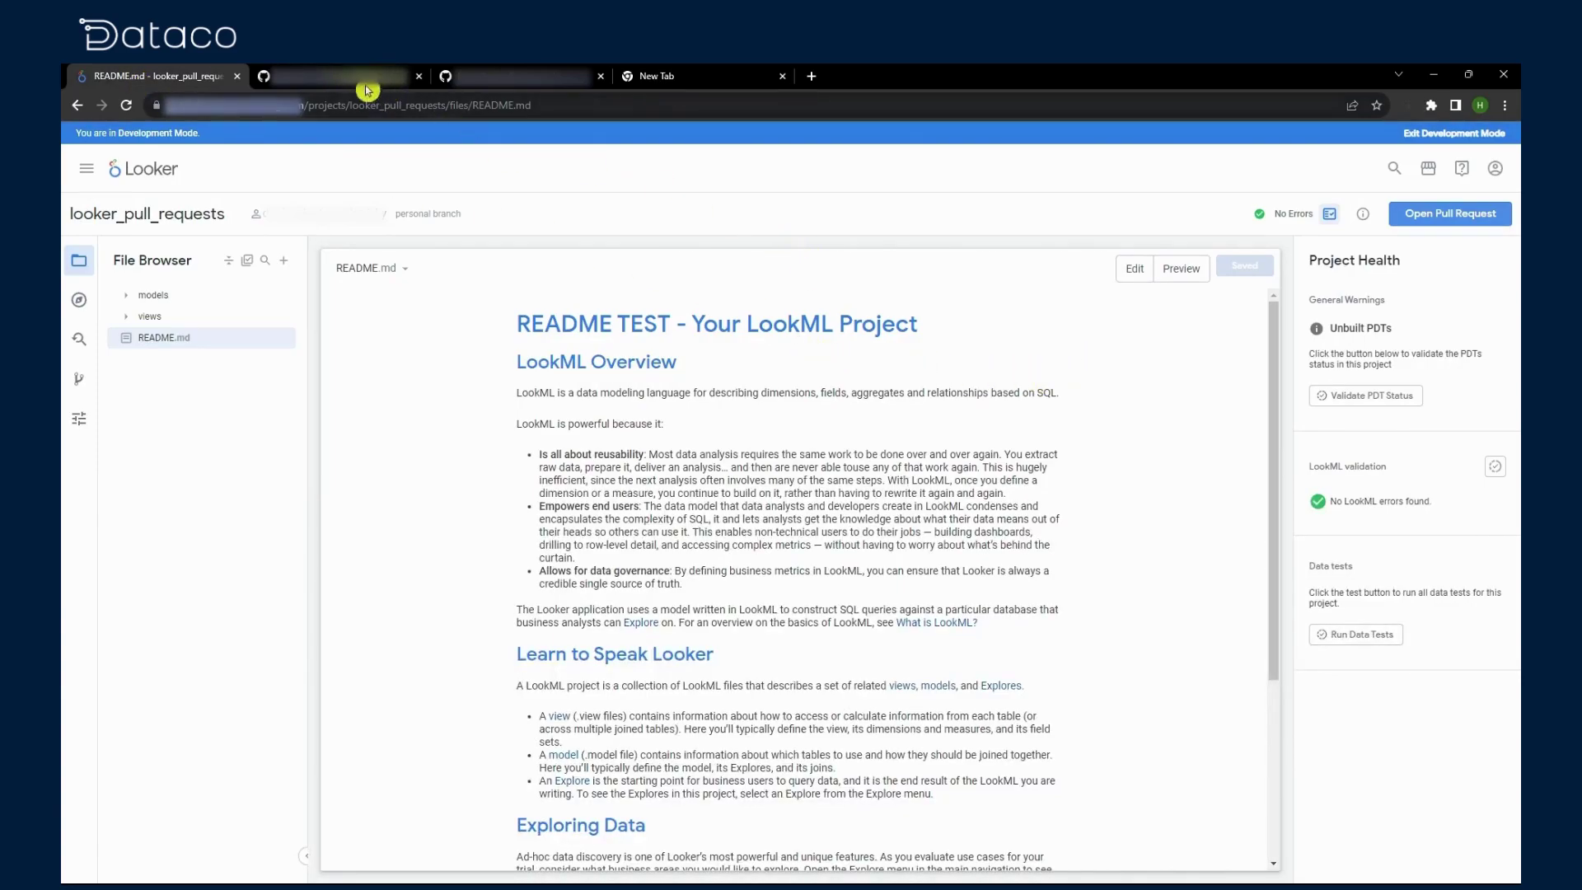
Step: Reload the Looker project and pull the merged README TEST change from production
key(F5)
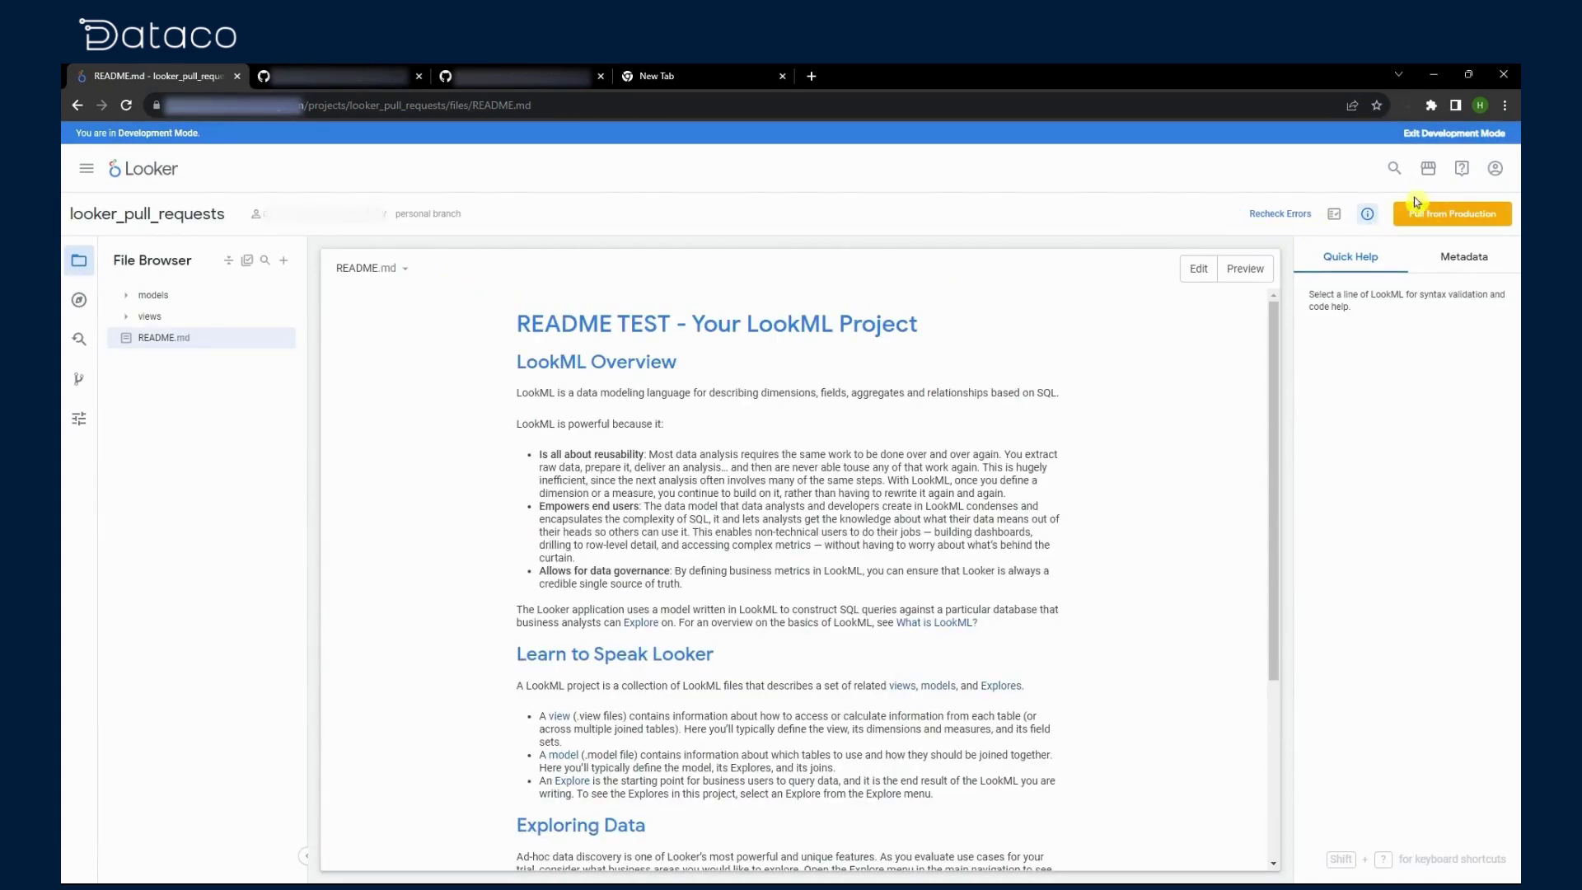
click(1458, 218)
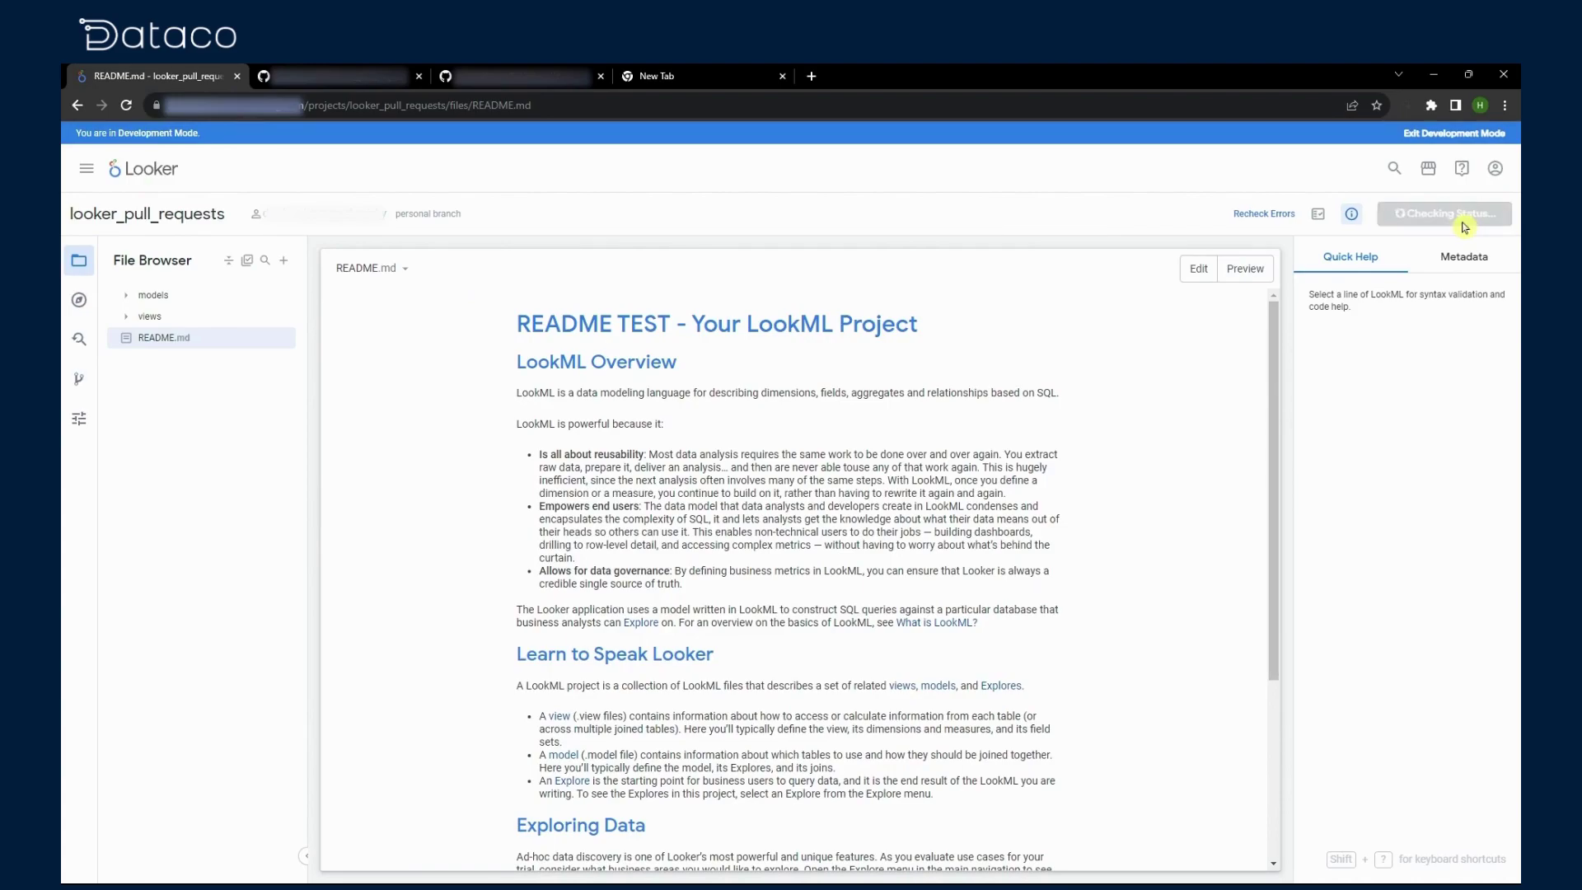